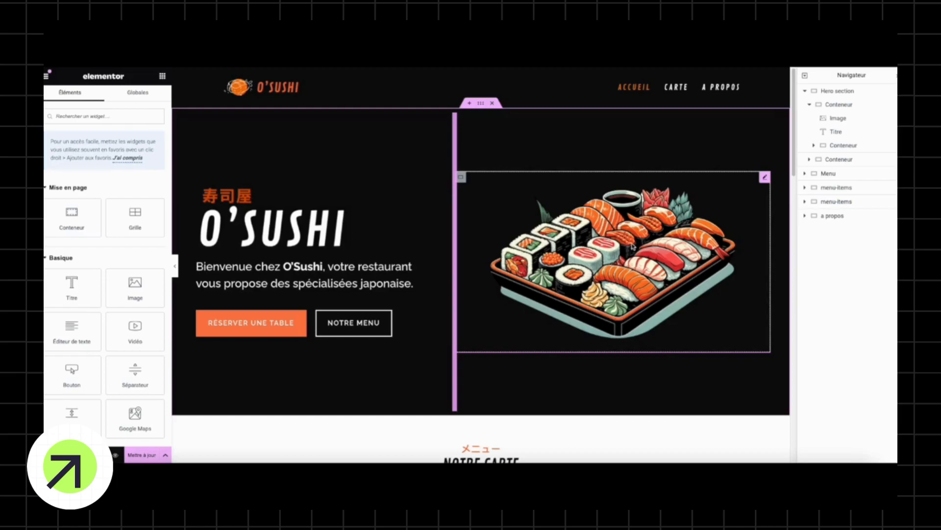
# - Open the template library from a new insertion area above the hero section, view its page templates, and close it
pyautogui.click(470, 104)
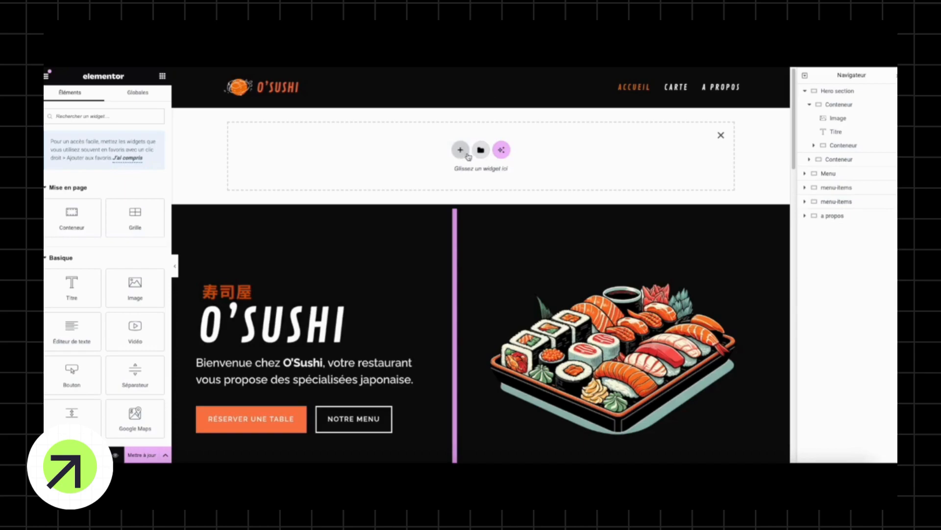
pyautogui.click(486, 153)
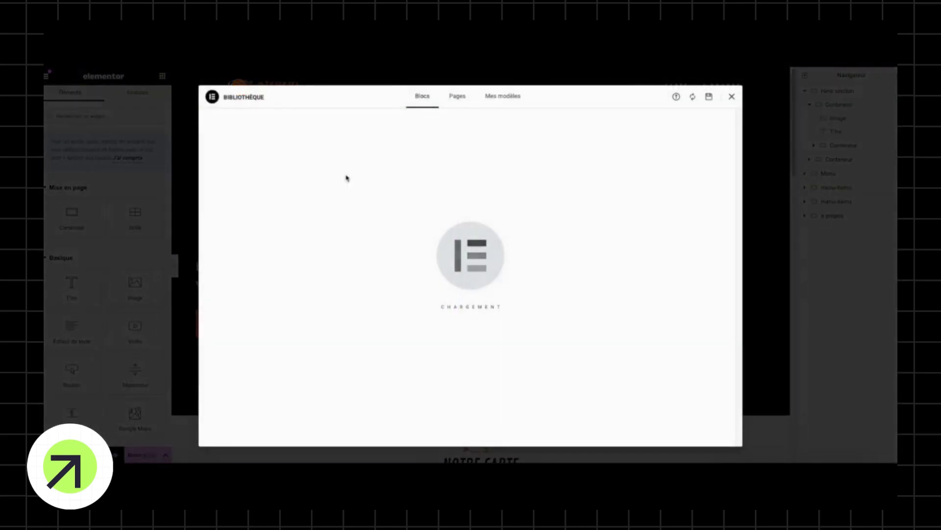
pyautogui.click(458, 98)
pyautogui.click(732, 97)
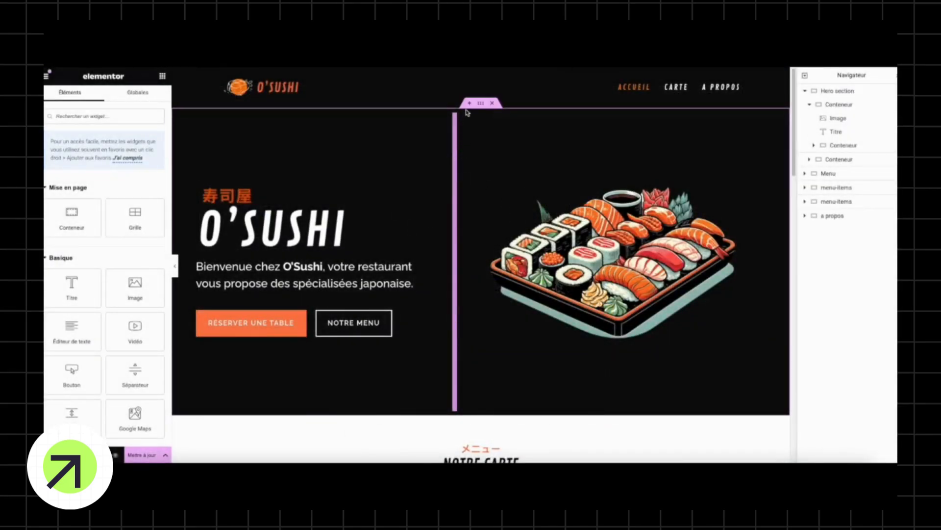
# - Add a single horizontal Flexbox container above the hero section and nest another container inside it
pyautogui.click(470, 103)
pyautogui.click(458, 147)
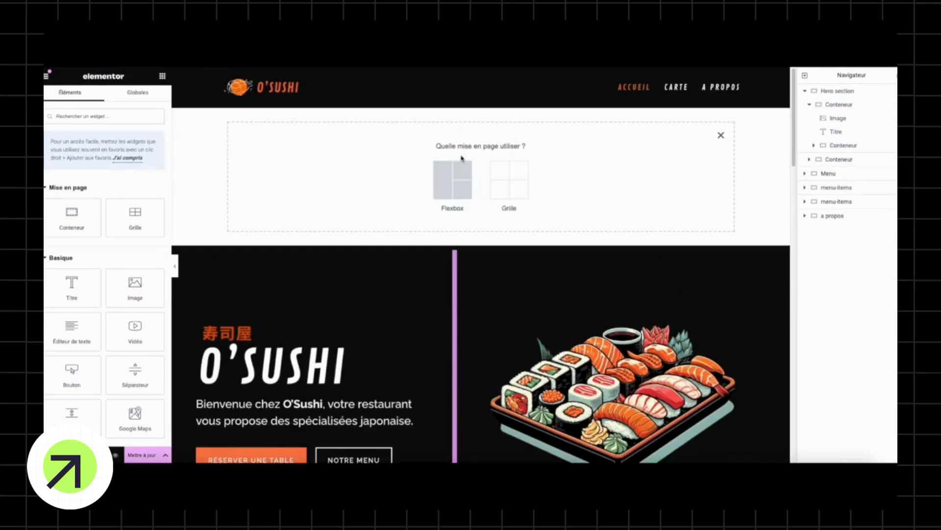
pyautogui.click(456, 186)
pyautogui.click(243, 134)
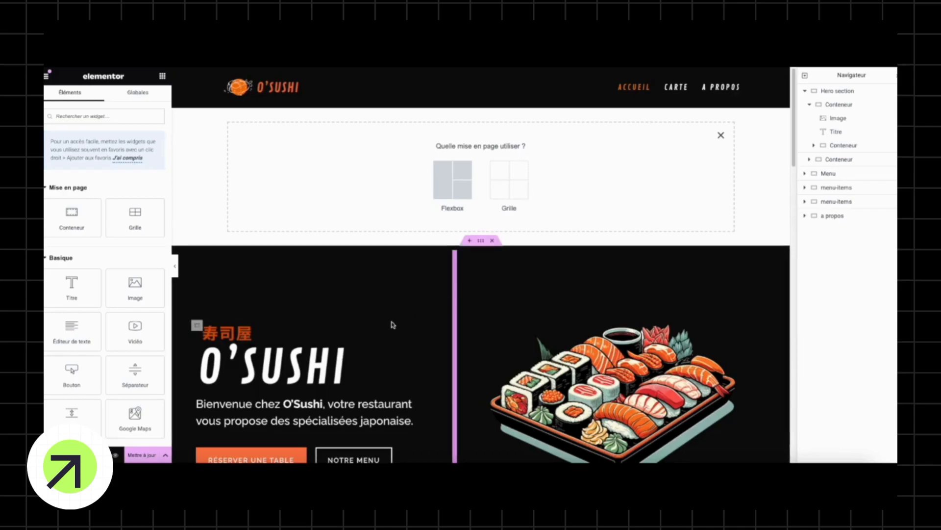
pyautogui.click(453, 181)
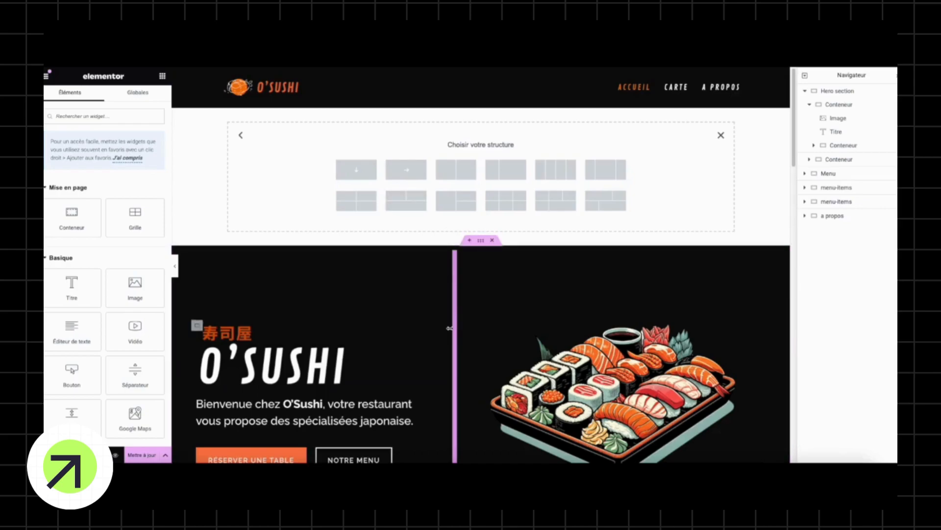
pyautogui.click(407, 170)
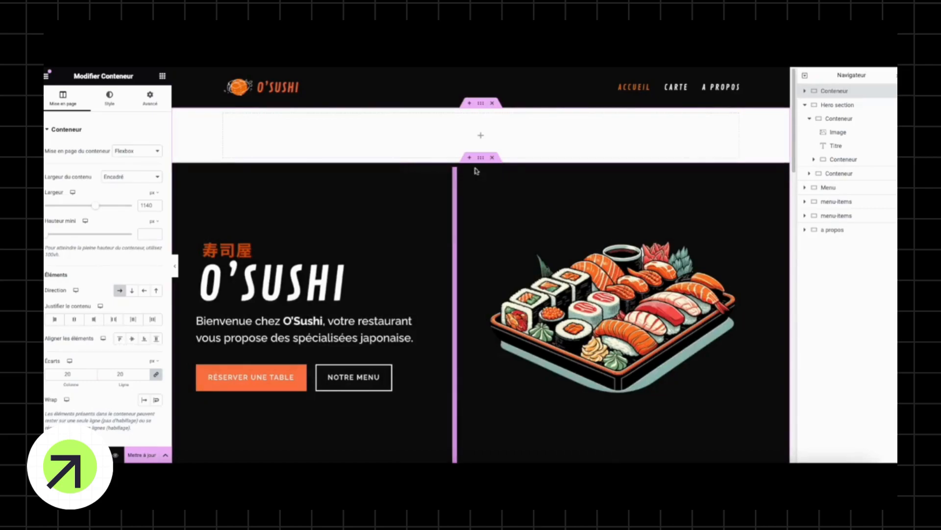
pyautogui.click(162, 75)
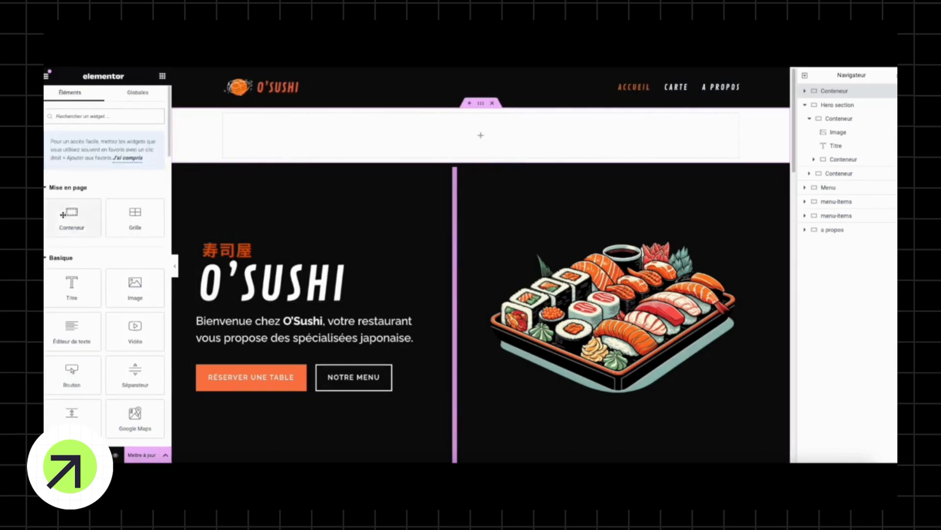
pyautogui.moveTo(71, 216); pyautogui.dragTo(504, 147)
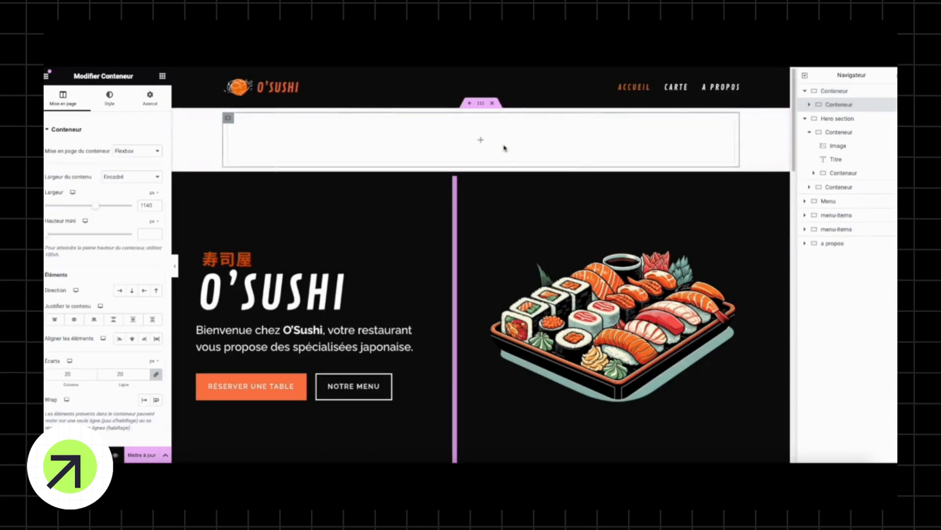
# - Rename the new outer container "section" and its nested container "ctr-gauche"
pyautogui.click(854, 93)
pyautogui.doubleClick(837, 92)
pyautogui.write('section')
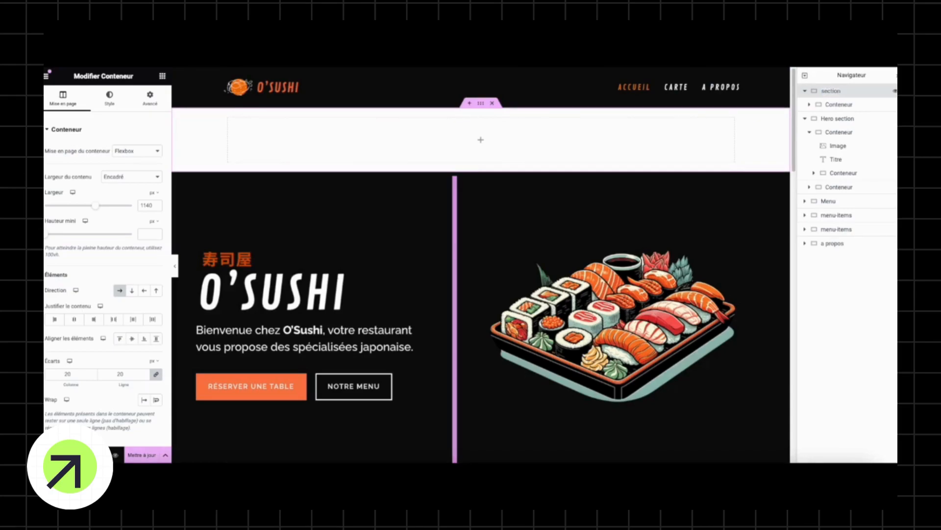
pyautogui.doubleClick(841, 104)
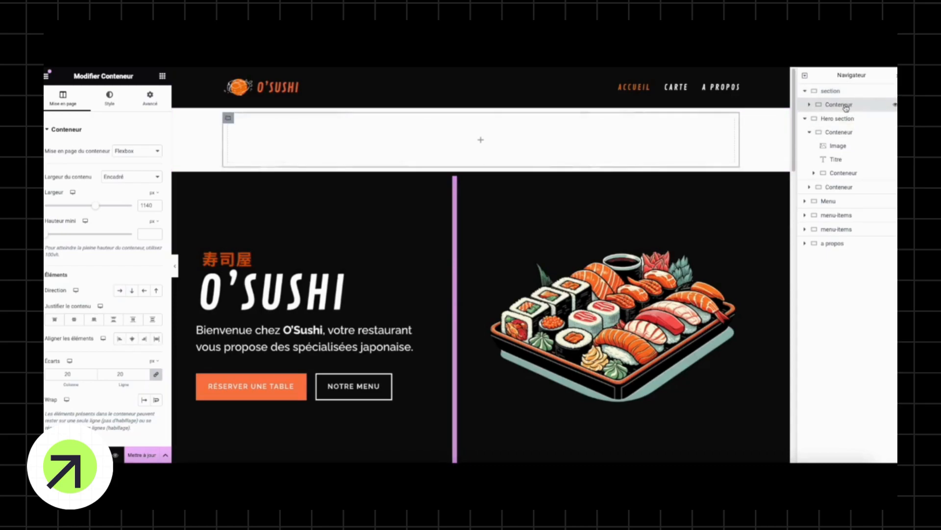
pyautogui.write('cl')
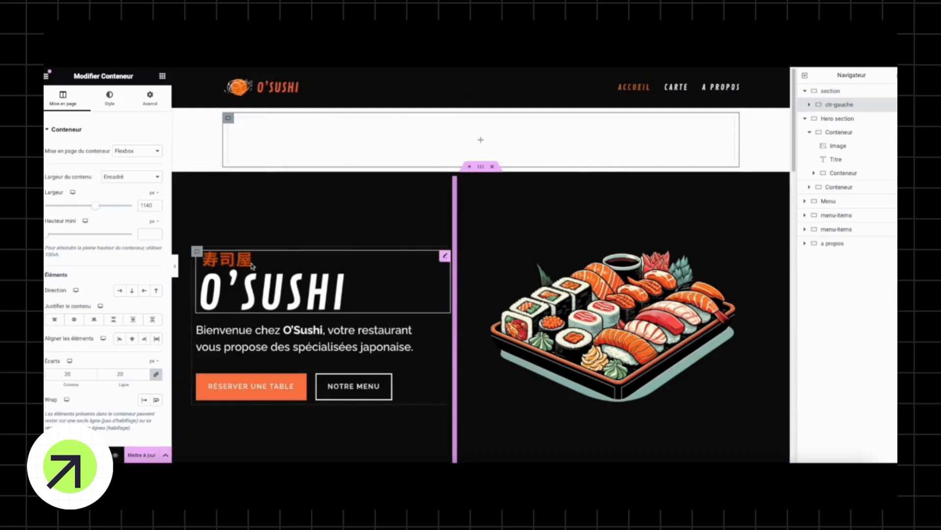
# - Add an Image widget inside ctr-gauche and choose osushitext.png from the media library for it
pyautogui.click(163, 75)
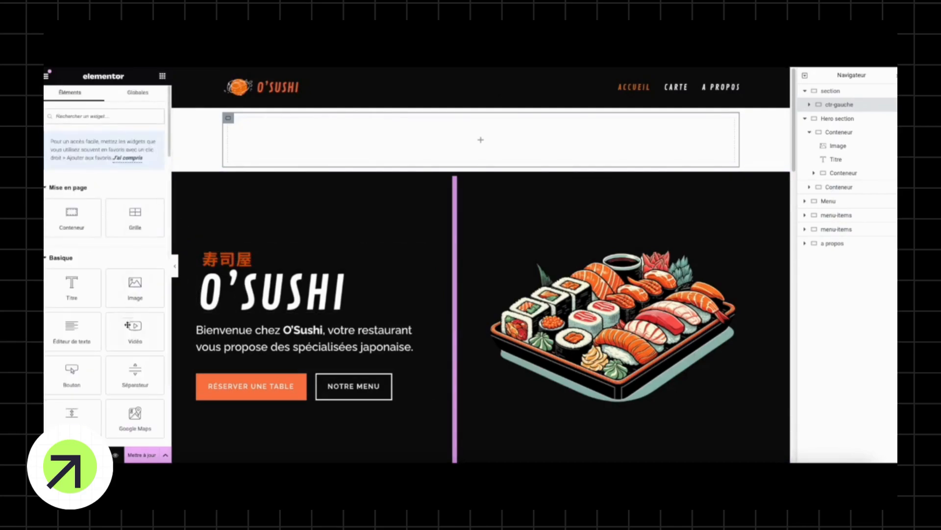
pyautogui.moveTo(135, 284); pyautogui.dragTo(476, 139)
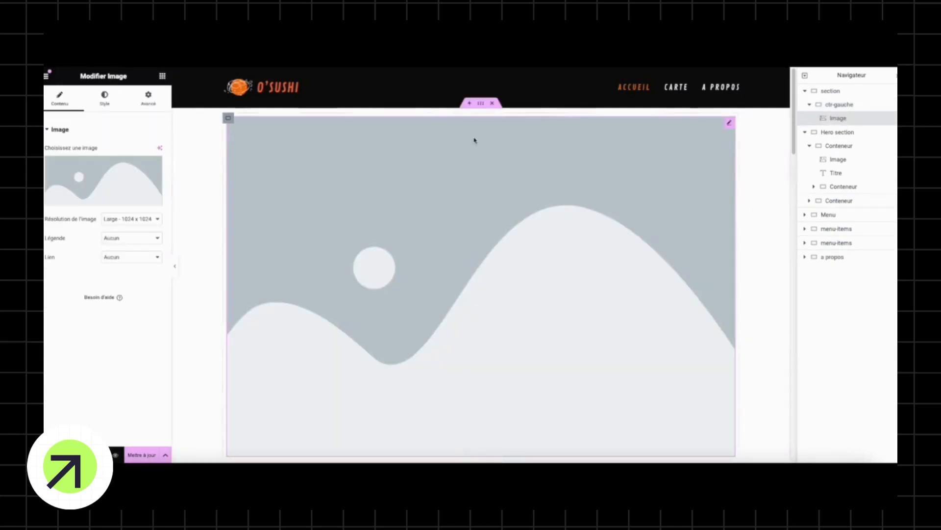
pyautogui.click(157, 201)
pyautogui.click(396, 265)
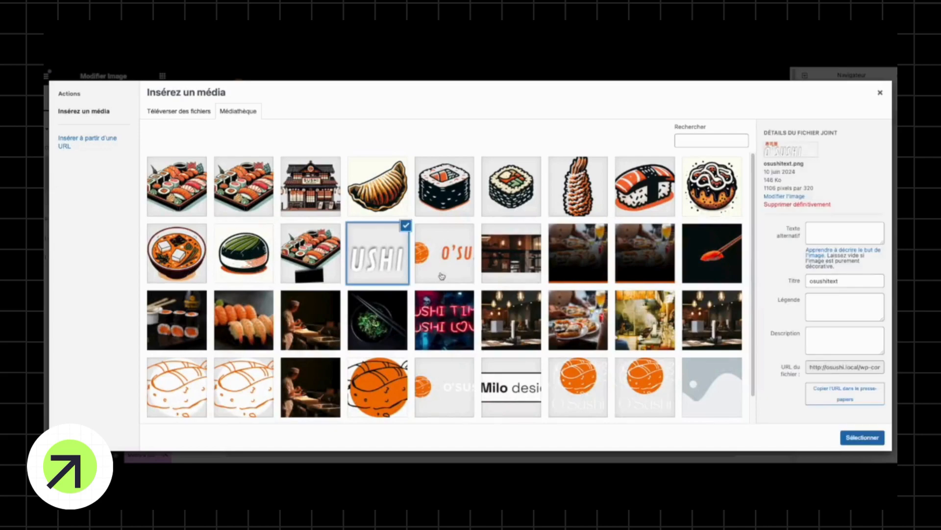
pyautogui.click(863, 437)
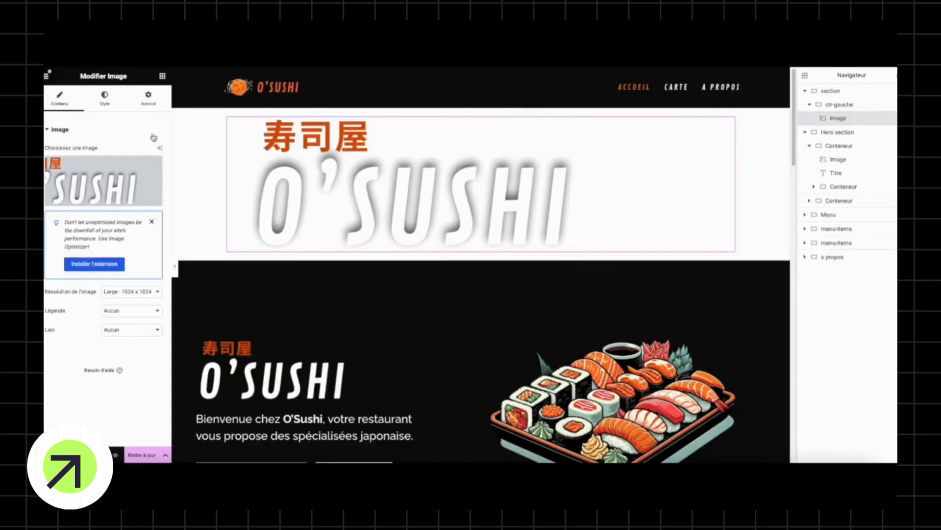
# - Set the new logo image's width to 43% and align it to the left
pyautogui.click(120, 100)
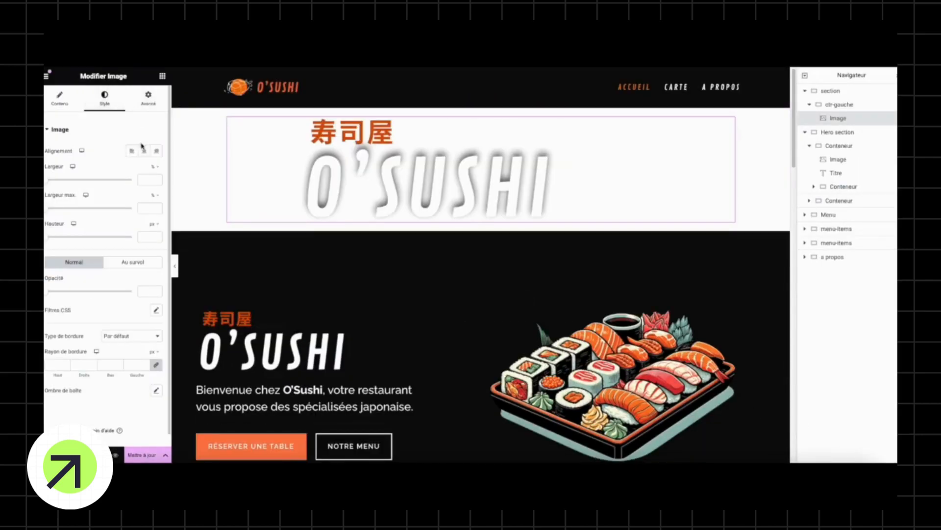
pyautogui.moveTo(48, 181); pyautogui.dragTo(83, 183)
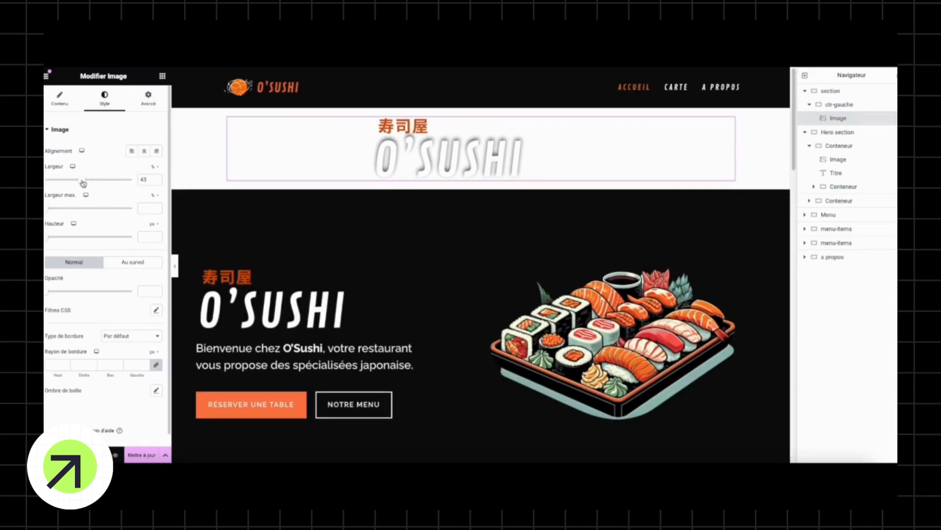
pyautogui.click(132, 151)
# - Add a text editor widget beneath the logo image in ctr-gauche
pyautogui.click(162, 76)
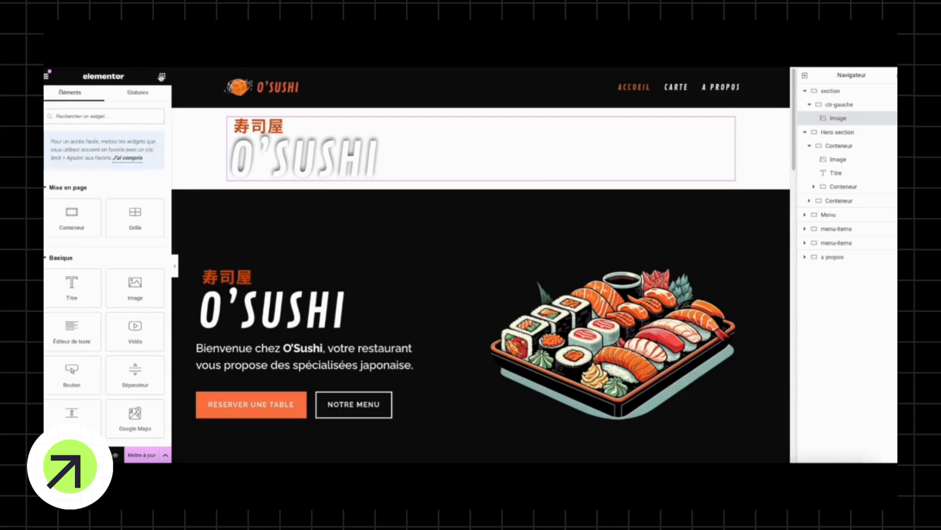
pyautogui.moveTo(71, 284)
pyautogui.mouseDown()
pyautogui.moveTo(129, 270)
pyautogui.moveTo(321, 169)
pyautogui.moveTo(71, 289)
pyautogui.mouseUp()
pyautogui.moveTo(72, 331); pyautogui.dragTo(294, 205)
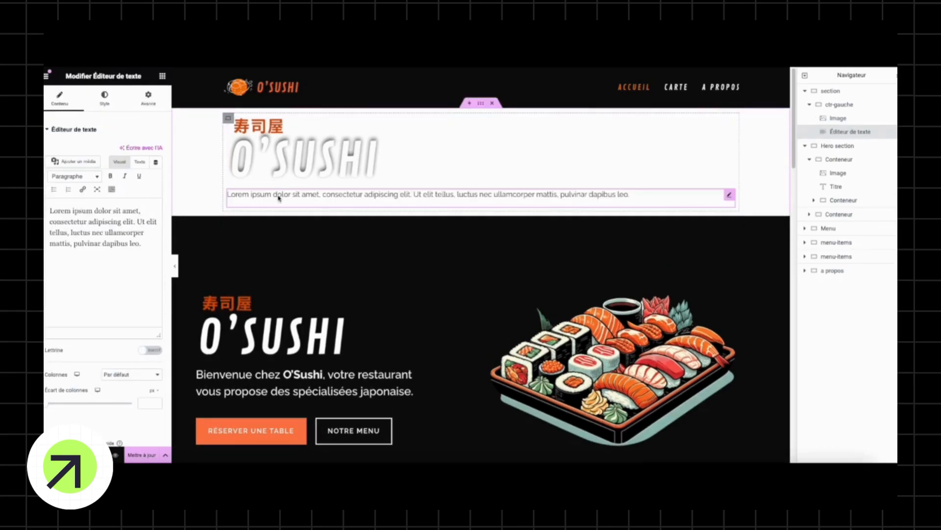
# - Add a Button widget beneath the paragraph inside ctr-gauche, deleting the one misplaced outside that container
pyautogui.click(162, 76)
pyautogui.moveTo(72, 374); pyautogui.dragTo(275, 210)
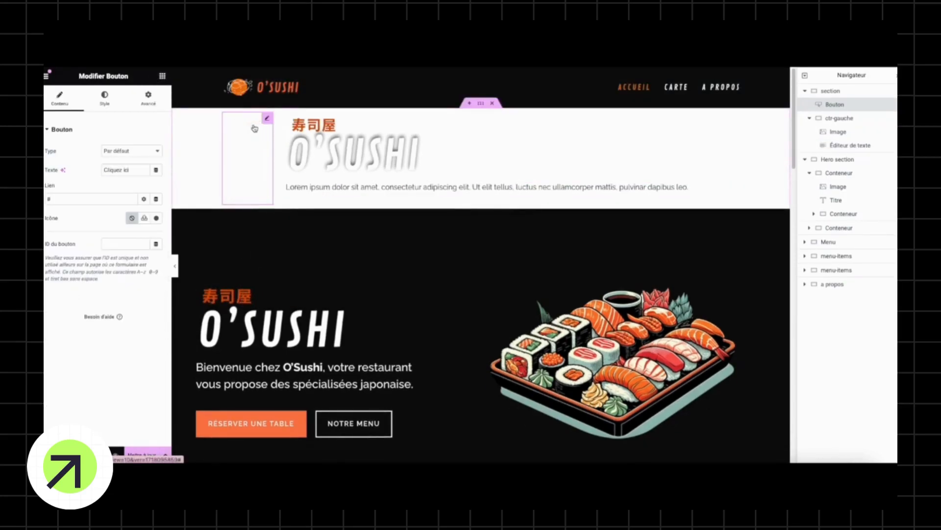
pyautogui.press('Delete')
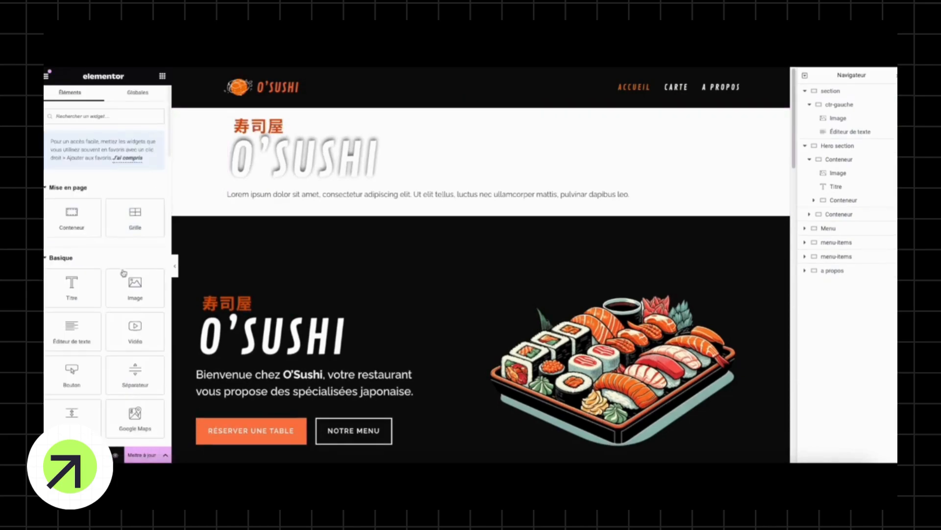
pyautogui.moveTo(72, 375); pyautogui.dragTo(310, 208)
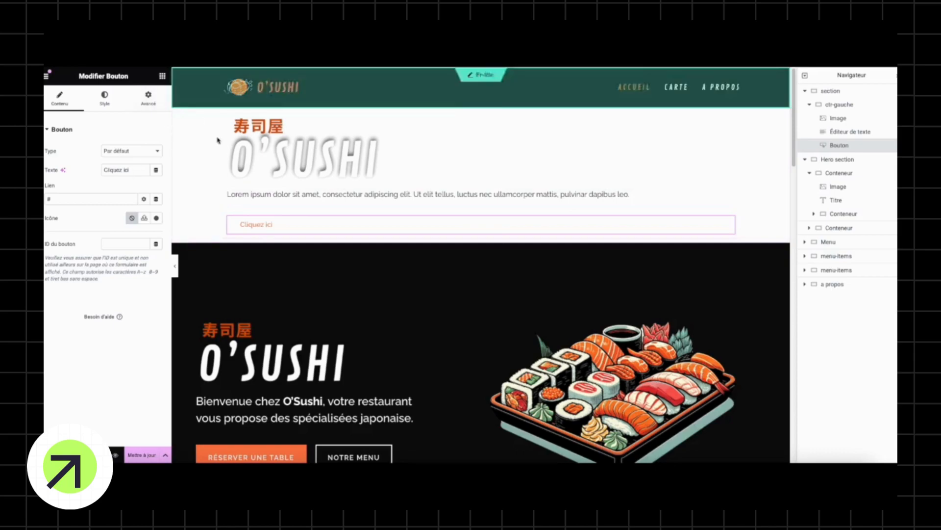
# - Add a second Button widget beneath the first one in ctr-gauche, undoing the misplaced drop
pyautogui.click(163, 75)
pyautogui.moveTo(58, 392); pyautogui.dragTo(325, 237)
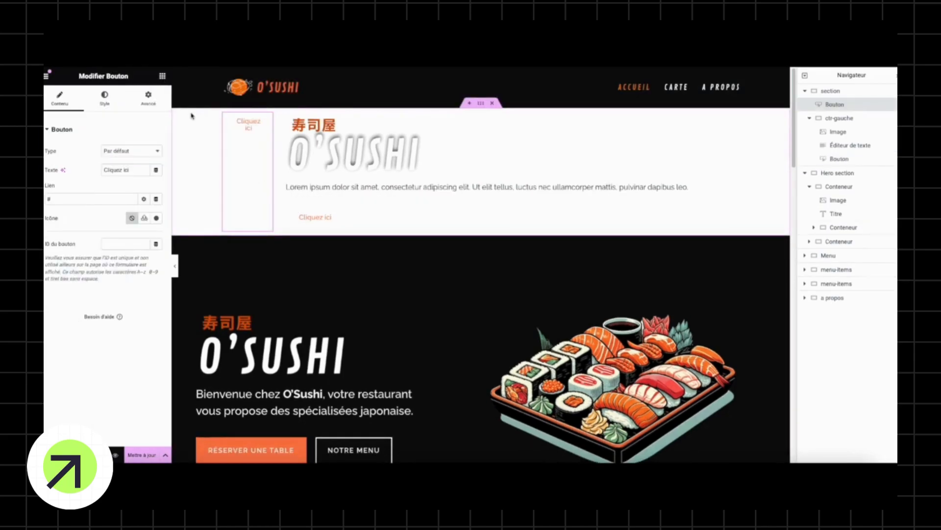
pyautogui.hotkey('ctrl', 'z')
pyautogui.moveTo(71, 373); pyautogui.dragTo(267, 237)
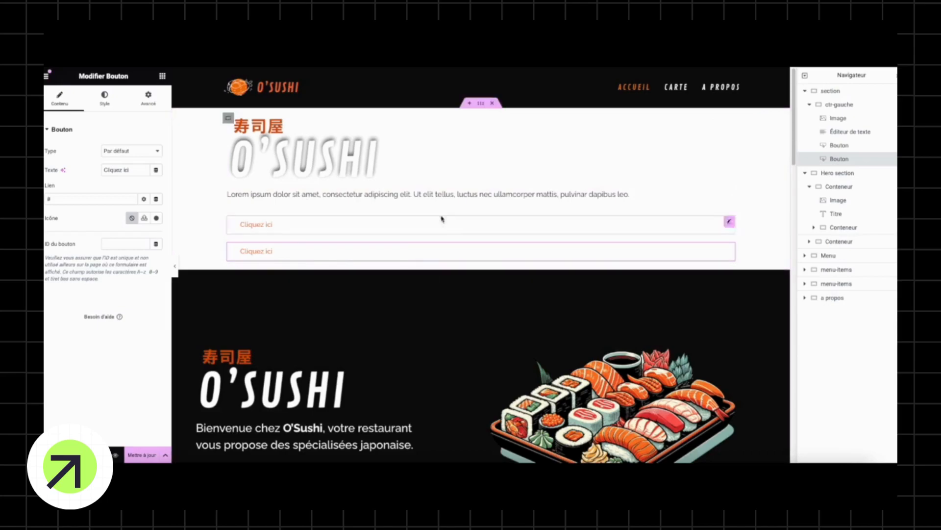
# - Review the ctr-gauche container along with the text and button widgets it holds
pyautogui.click(879, 106)
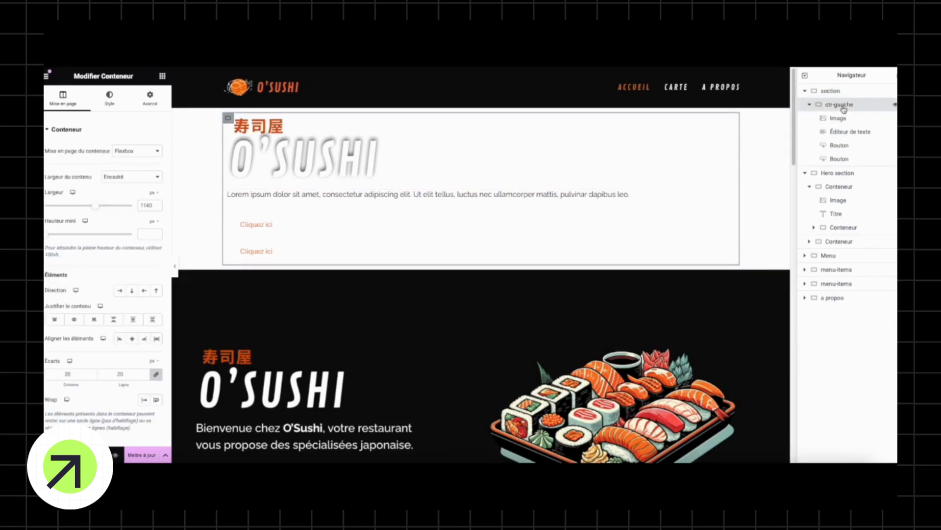
pyautogui.click(836, 131)
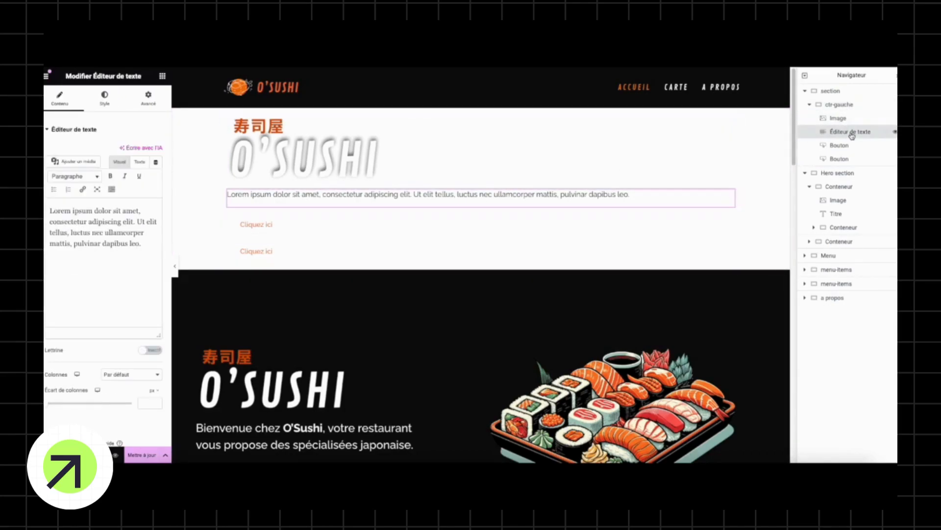
pyautogui.click(862, 147)
pyautogui.click(862, 160)
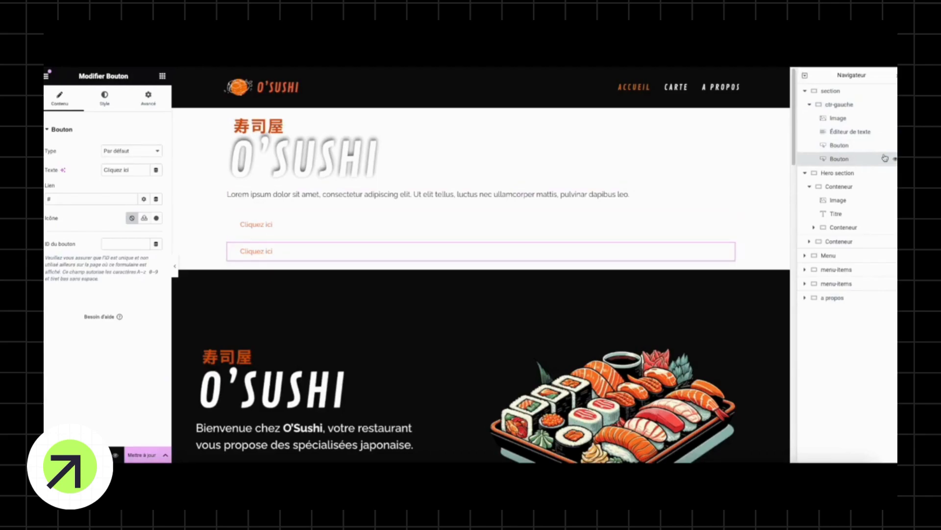
pyautogui.click(849, 105)
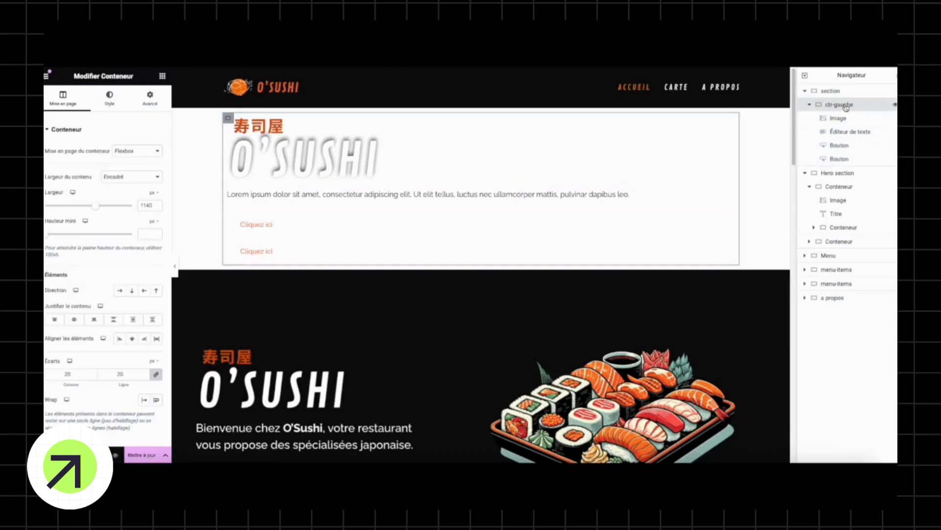
# - Try to place a new container from the widget list to the right of ctr-gauche
pyautogui.click(163, 76)
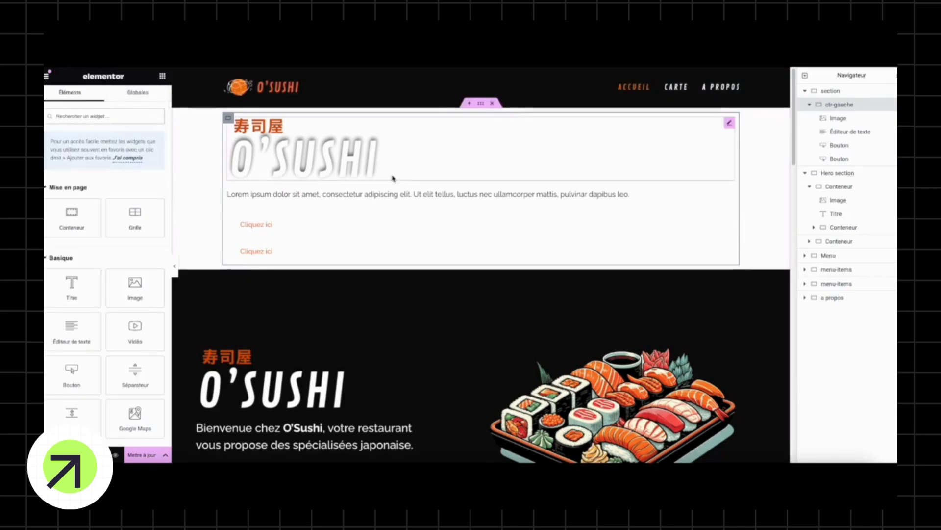
pyautogui.moveTo(80, 219); pyautogui.dragTo(723, 206)
pyautogui.hotkey('ctrl', 'z')
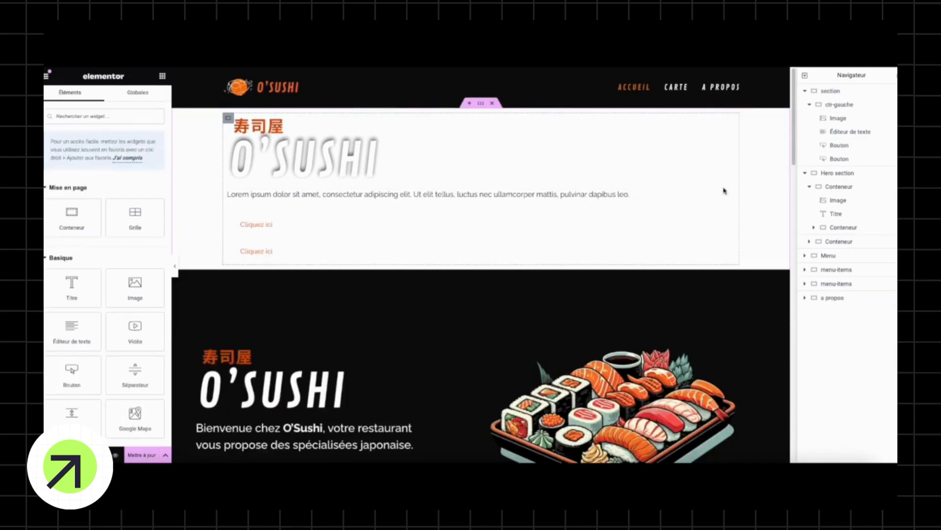
pyautogui.moveTo(72, 215); pyautogui.dragTo(769, 213)
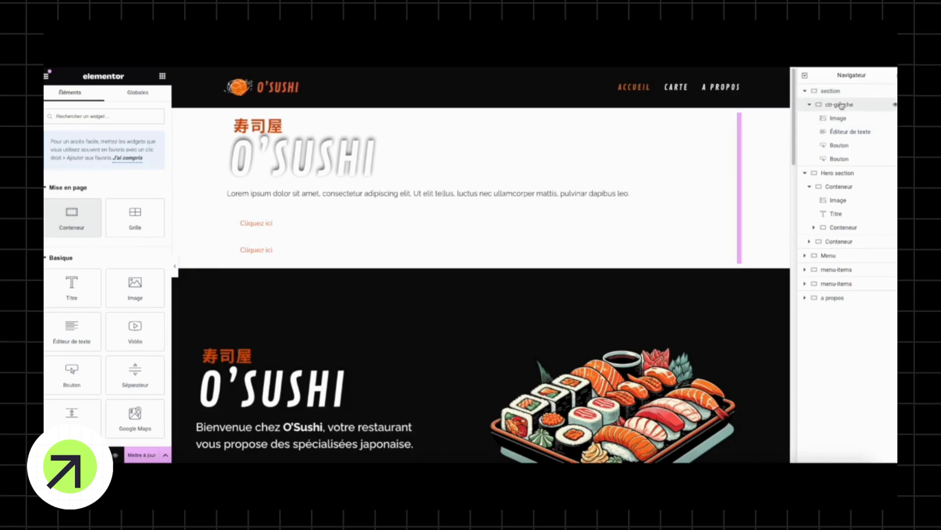
# - Collapse ctr-gauche in the page structure and add a new container inside the parent section
pyautogui.click(810, 106)
pyautogui.click(809, 105)
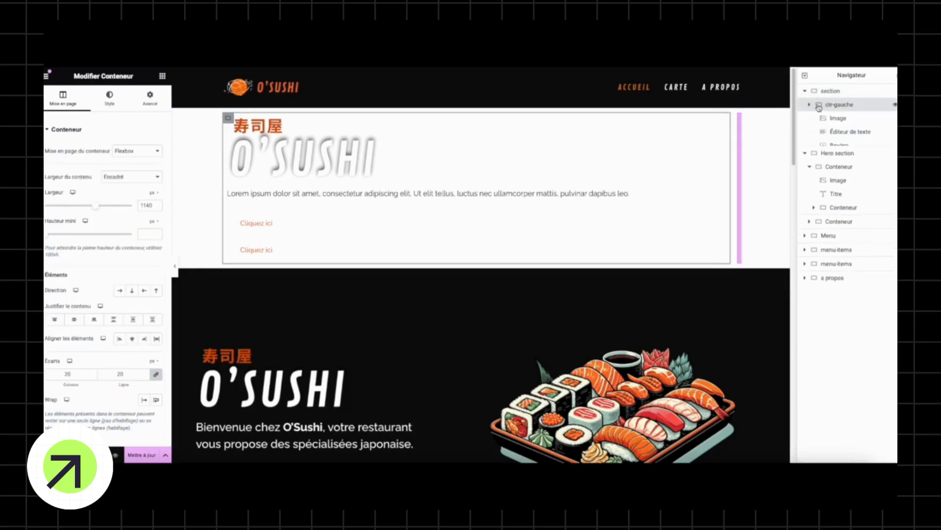
pyautogui.click(830, 97)
pyautogui.rightClick(837, 93)
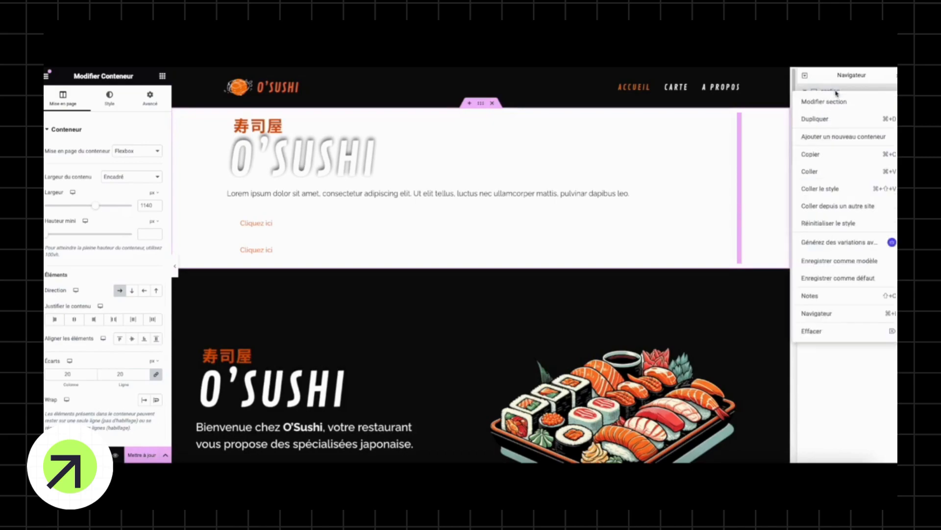
pyautogui.click(850, 138)
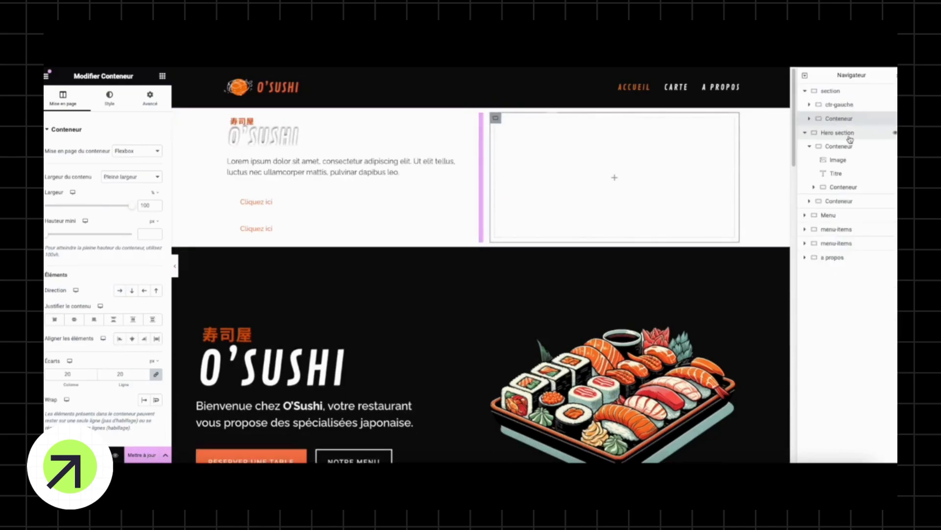
# - Rename the new empty container as ctr-droite and place an Image widget inside it
pyautogui.doubleClick(845, 125)
pyautogui.write('ctr-droite')
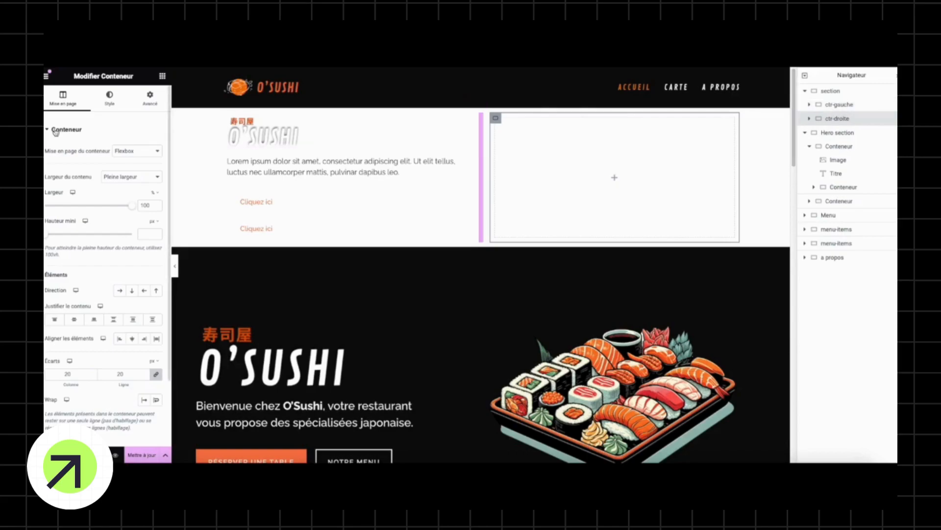
pyautogui.click(162, 76)
pyautogui.moveTo(139, 270); pyautogui.dragTo(652, 159)
# - Set the ctr-droite image to the first sushi platter picture in the media library
pyautogui.click(95, 168)
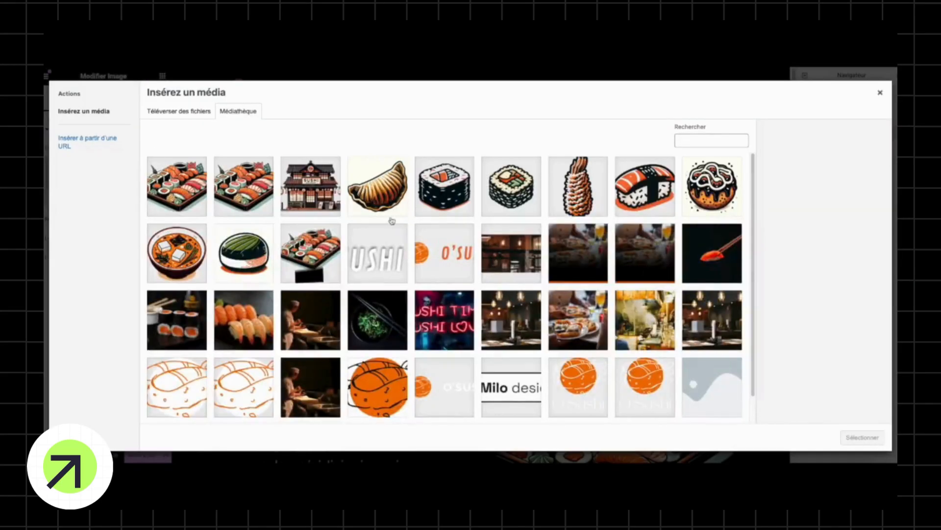
pyautogui.click(176, 186)
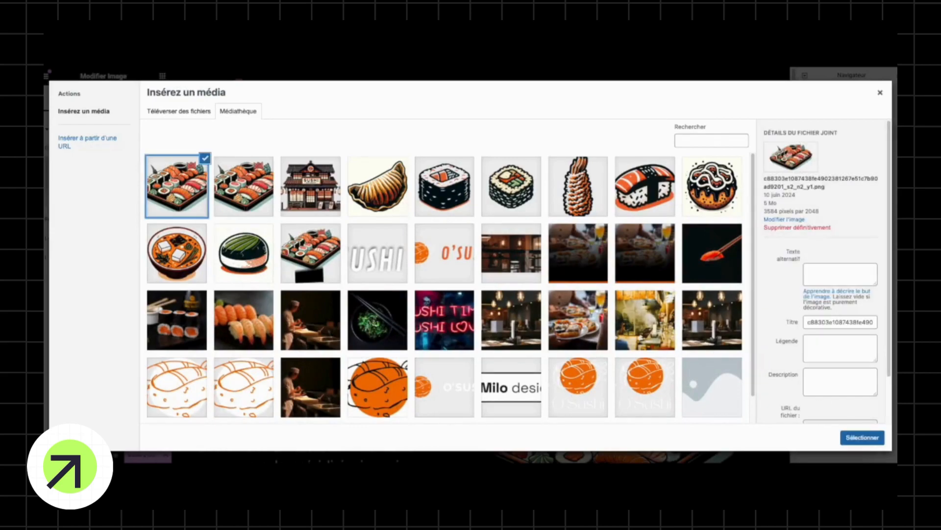
pyautogui.click(862, 437)
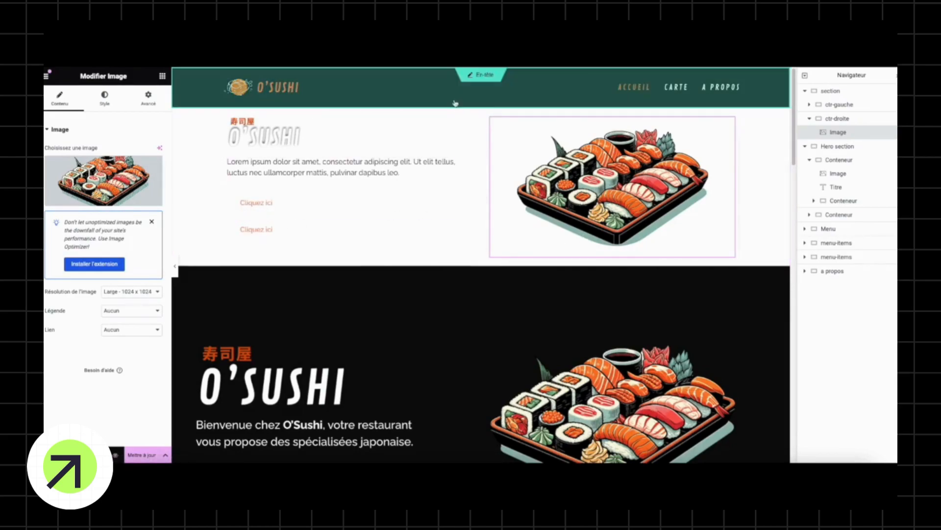
# - Give the parent section a classic background in the global Texte colour
pyautogui.click(481, 103)
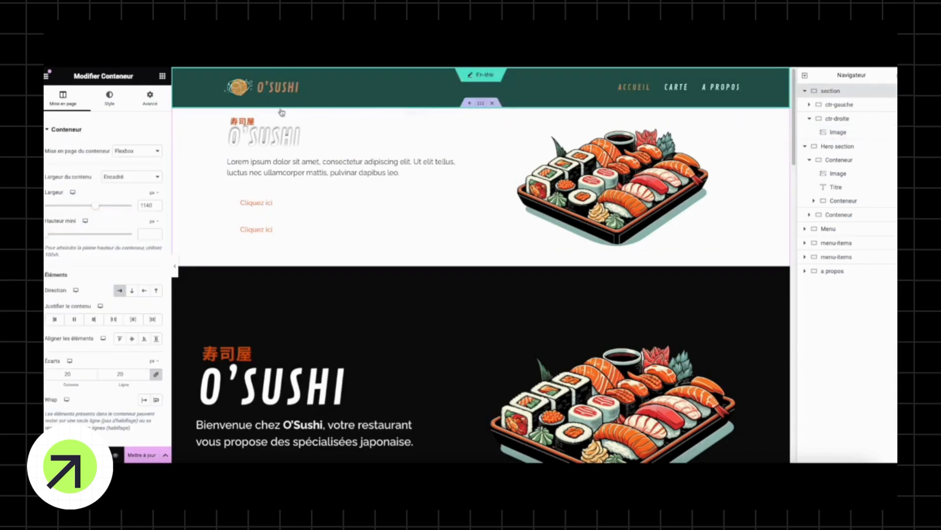
pyautogui.click(106, 100)
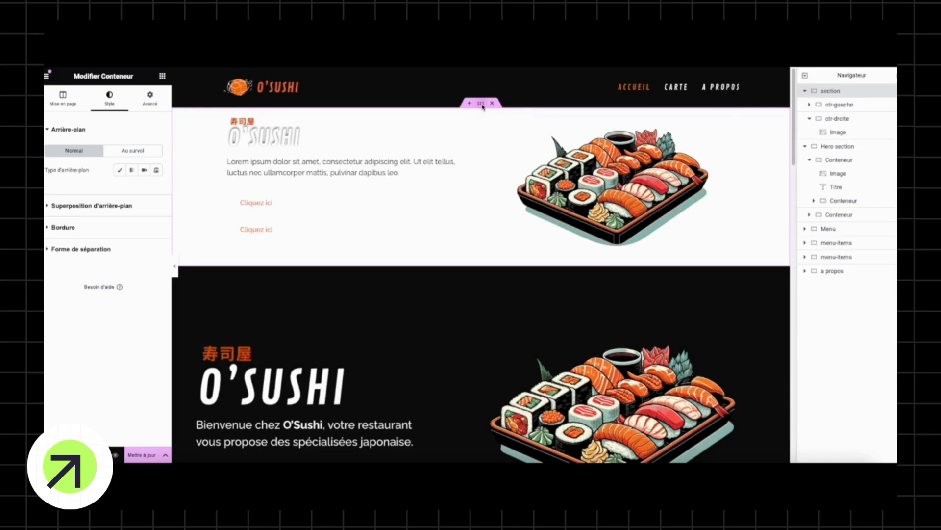
pyautogui.click(119, 172)
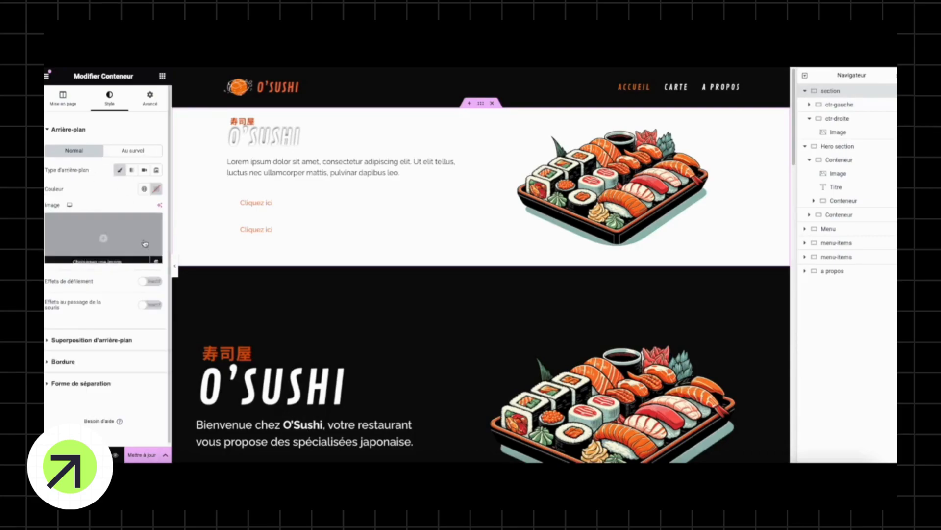
pyautogui.click(142, 190)
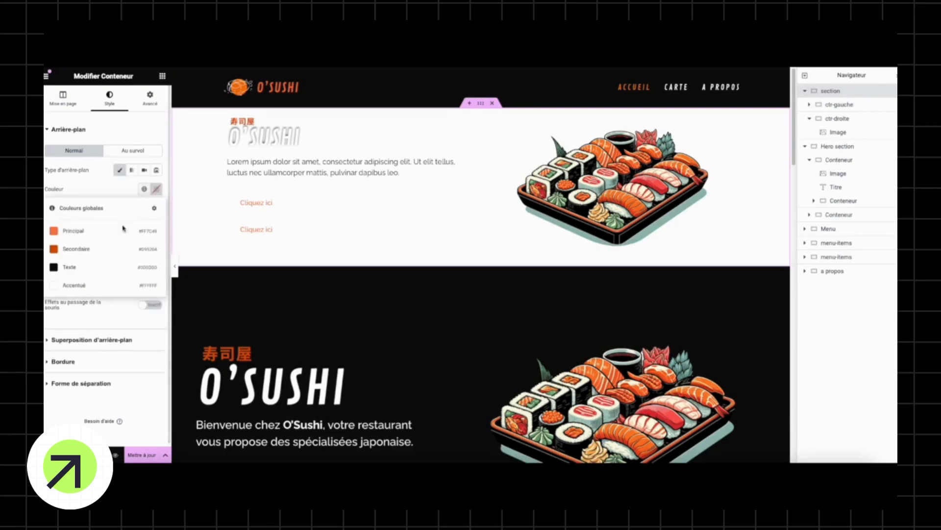
pyautogui.click(68, 268)
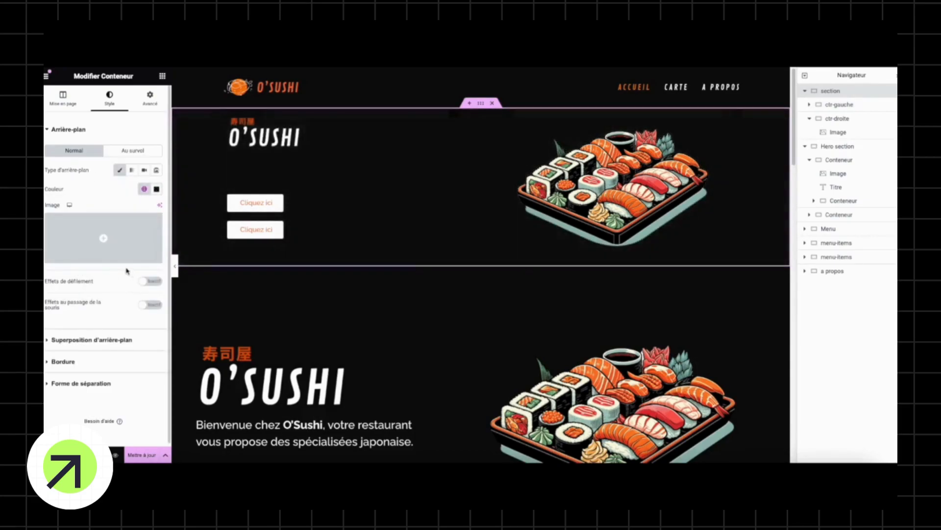
# - Set the lorem ipsum text editor's text colour to the global Accentué colour
pyautogui.click(263, 175)
pyautogui.click(116, 107)
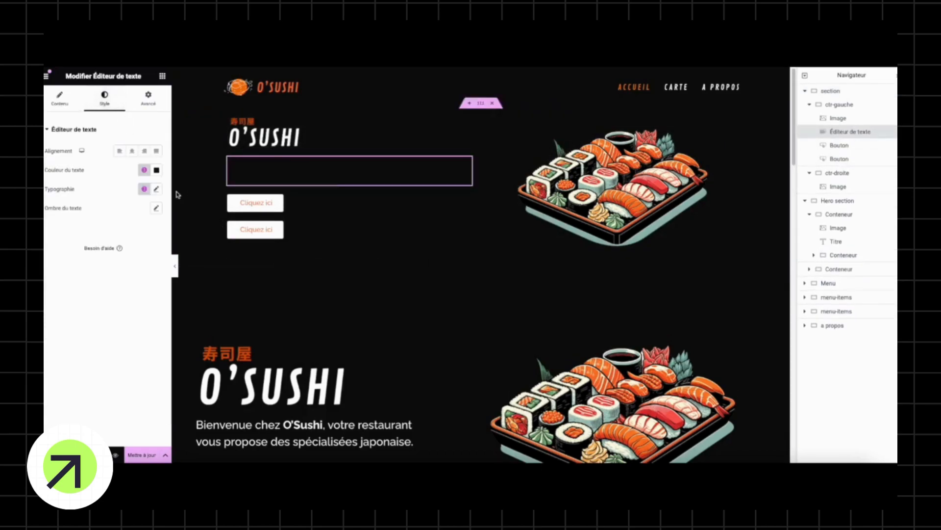
pyautogui.click(145, 169)
pyautogui.click(93, 270)
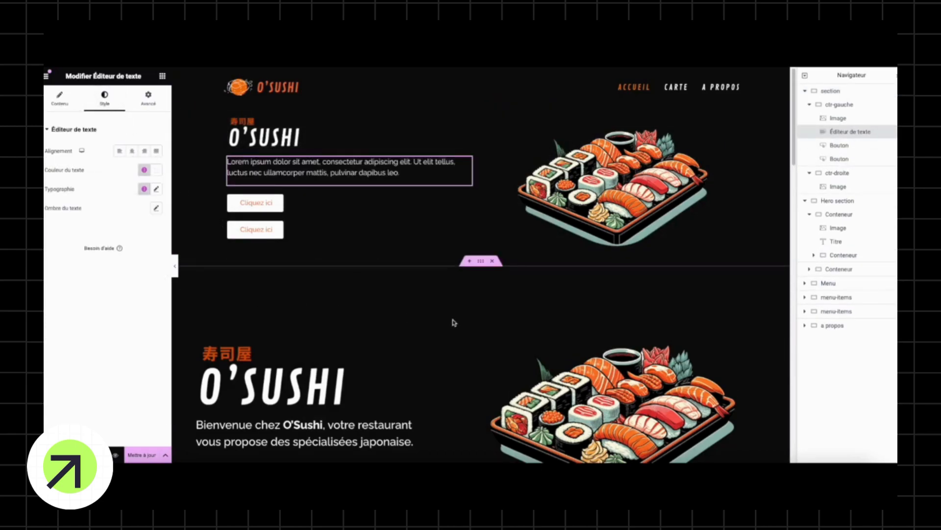
# - Set the width of the O'Sushi logo image in ctr-gauche to 75%
pyautogui.click(247, 129)
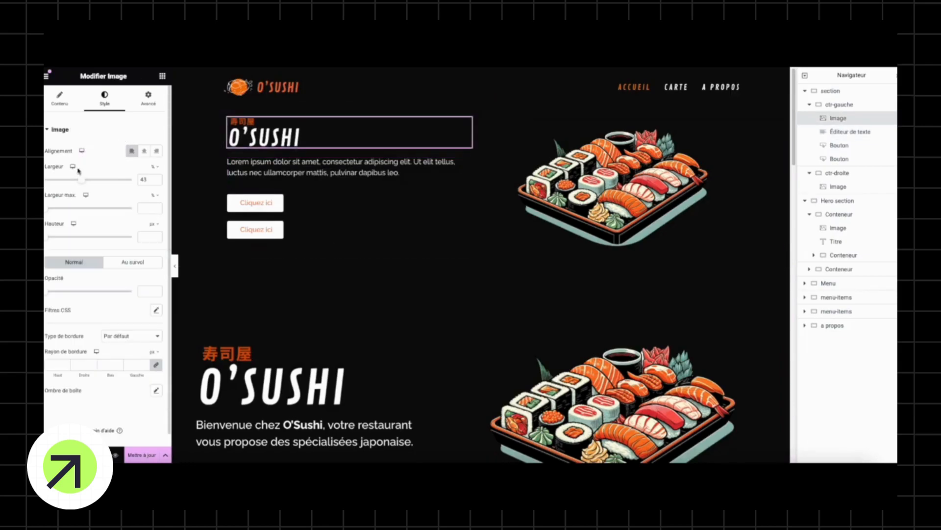
pyautogui.moveTo(78, 180); pyautogui.dragTo(108, 188)
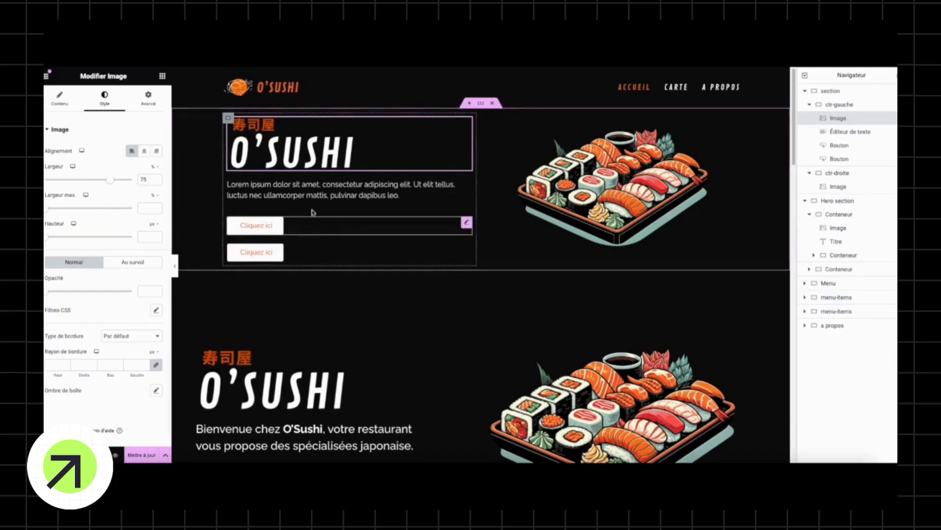
pyautogui.click(303, 195)
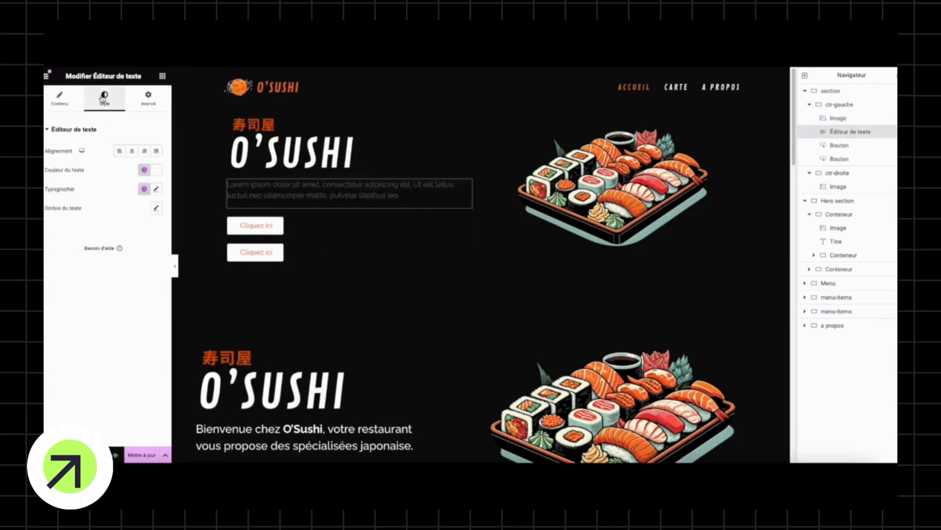
pyautogui.moveTo(243, 252); pyautogui.dragTo(277, 229)
pyautogui.moveTo(429, 222); pyautogui.dragTo(431, 221)
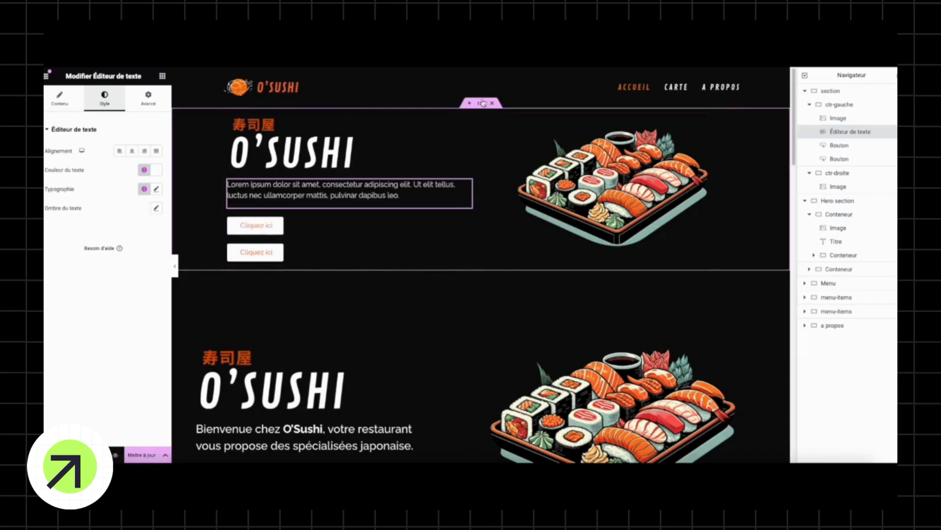
# - Set the parent section's minimum height to 581 px and align its items to the vertical centre
pyautogui.click(480, 104)
pyautogui.click(62, 97)
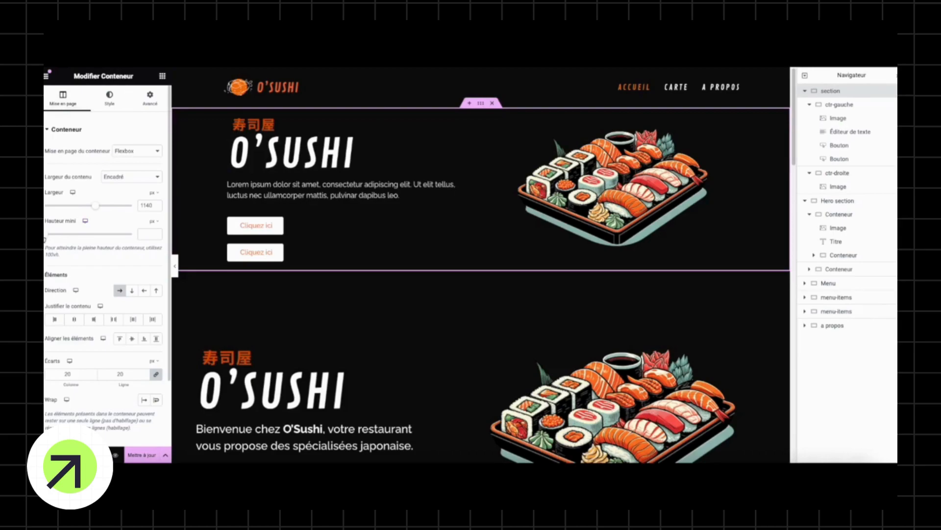
pyautogui.moveTo(48, 238); pyautogui.dragTo(83, 241)
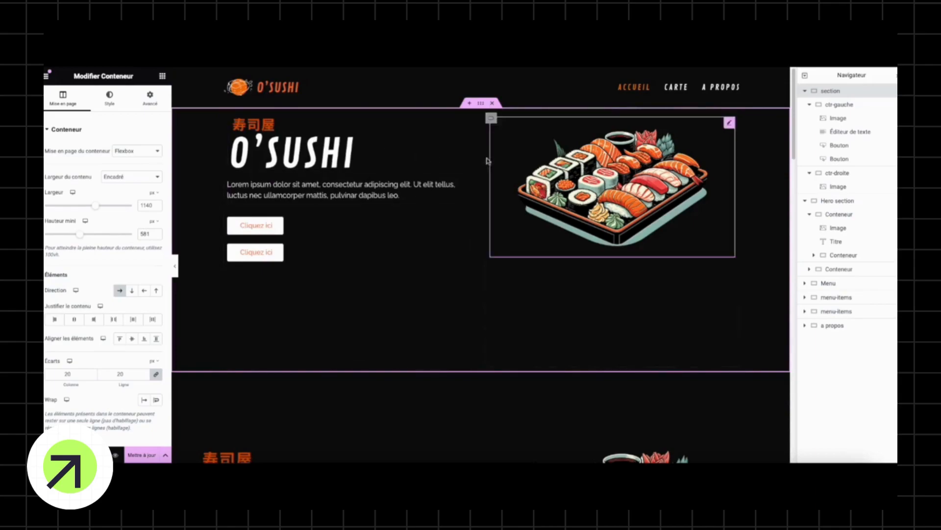
pyautogui.scroll(-10, 440, 275)
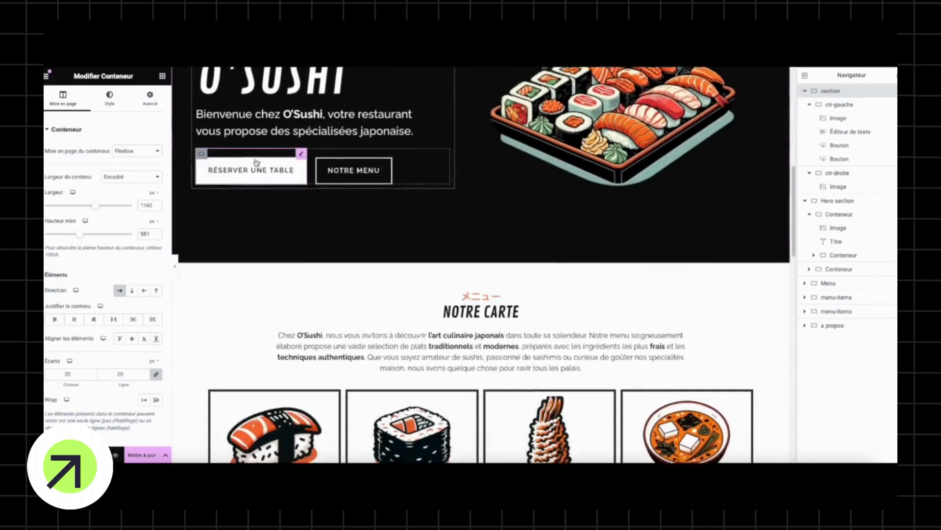
pyautogui.scroll(8, 364, 208)
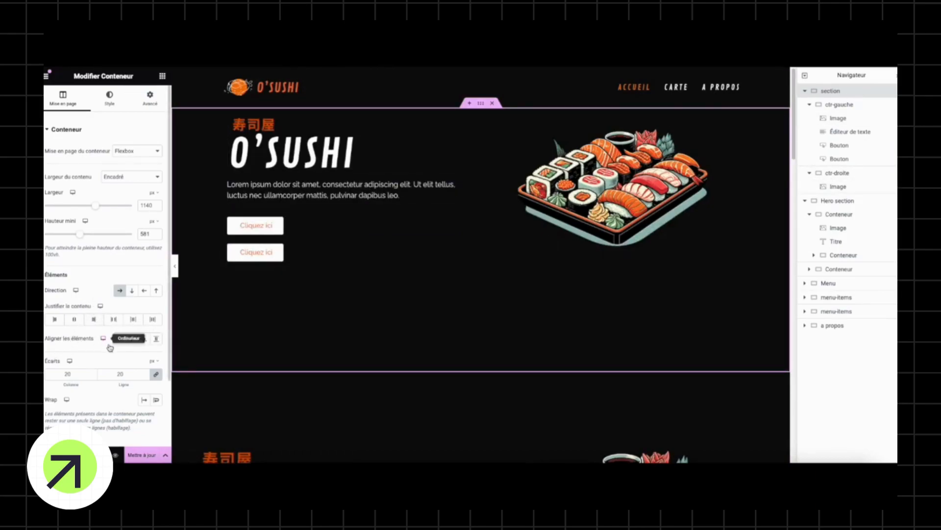
pyautogui.click(132, 340)
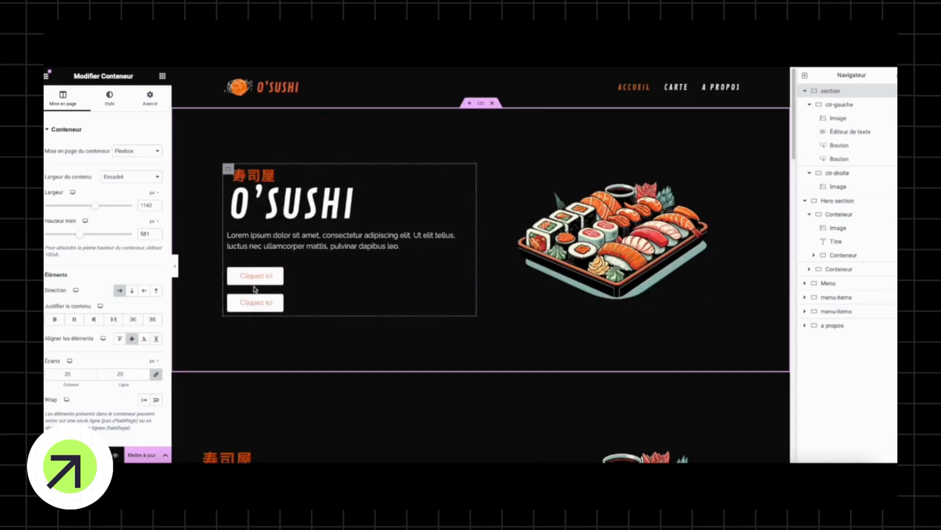
# - Add a container beneath the text in ctr-gauche and move both buttons into it
pyautogui.click(160, 78)
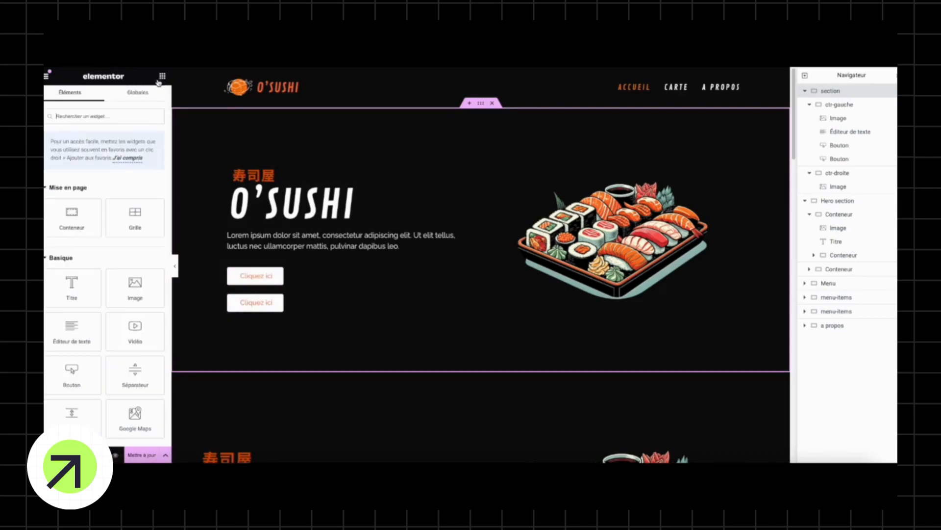
pyautogui.moveTo(71, 216); pyautogui.dragTo(331, 256)
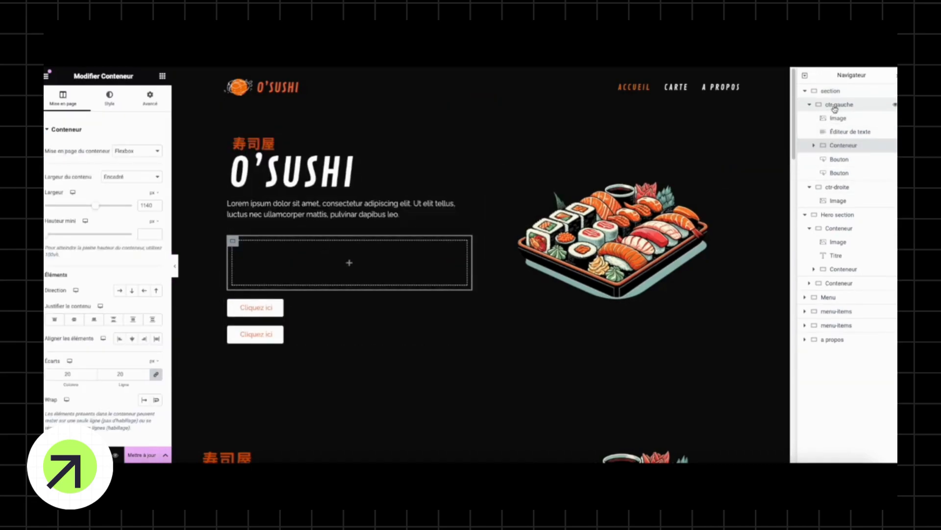
pyautogui.moveTo(245, 313); pyautogui.dragTo(290, 269)
pyautogui.moveTo(256, 307); pyautogui.dragTo(327, 278)
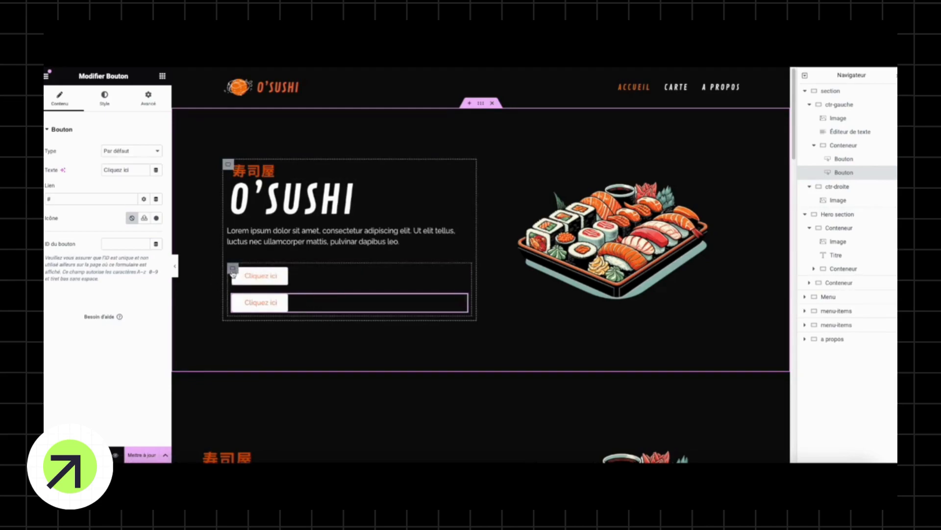
# - Set the direction of the container holding the two buttons to a horizontal row
pyautogui.click(305, 264)
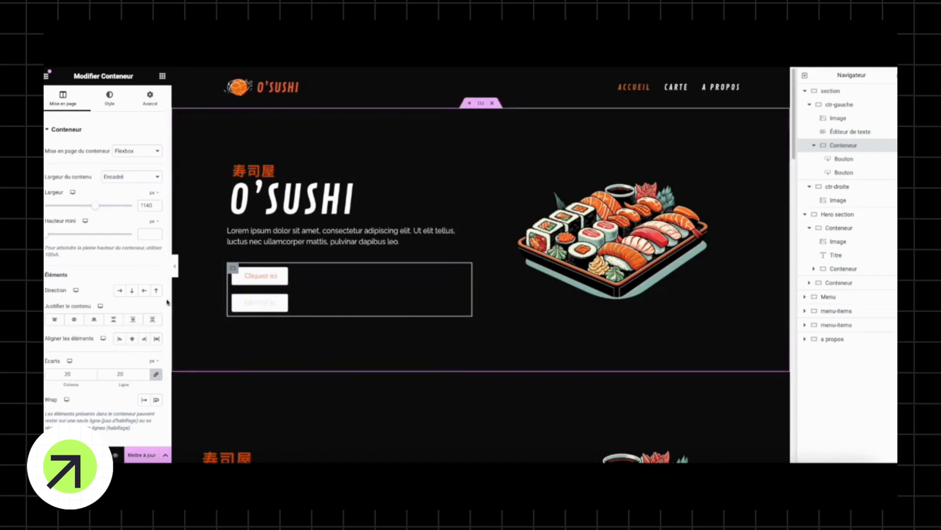
pyautogui.click(120, 292)
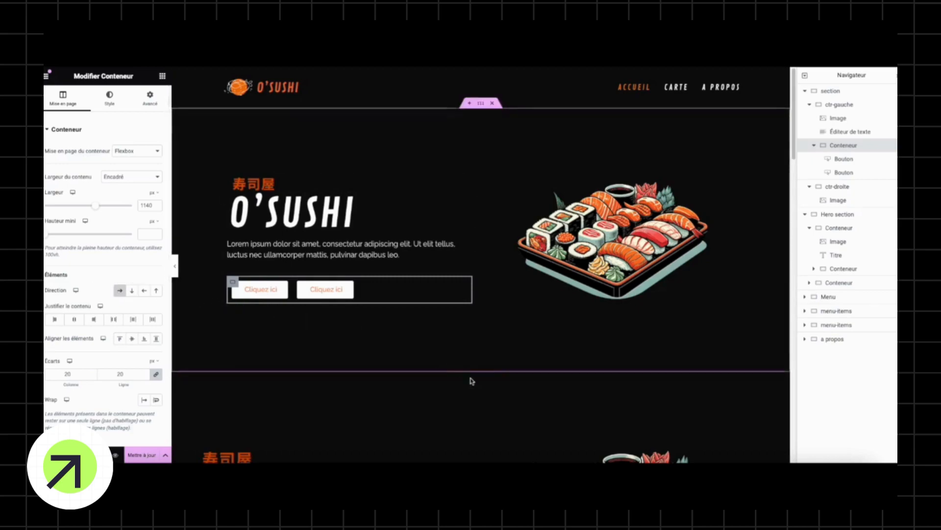
pyautogui.scroll(-1, 371, 311)
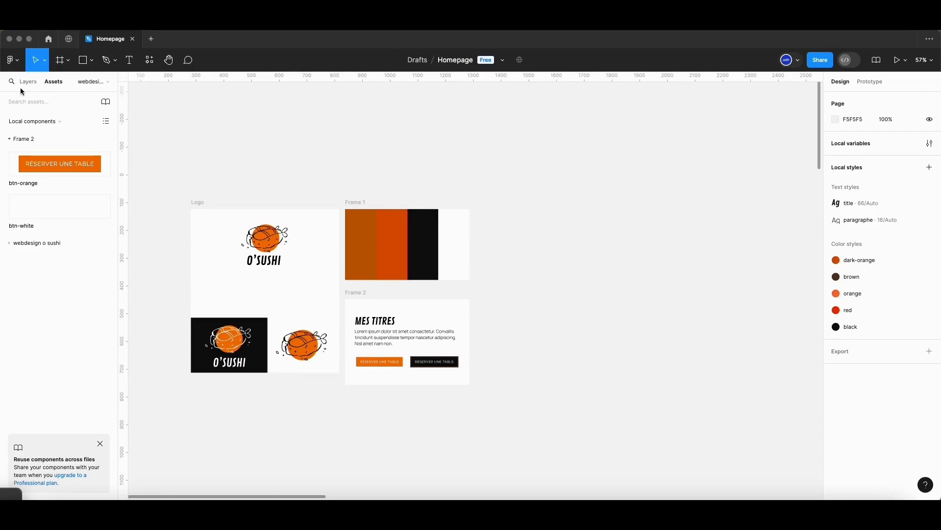
# - Switch to the Homepage file in Figma and examine the four colour swatches in Frame 1
pyautogui.keyDown('ctrl'); pyautogui.scroll(3, 275, 275); pyautogui.keyUp('ctrl')
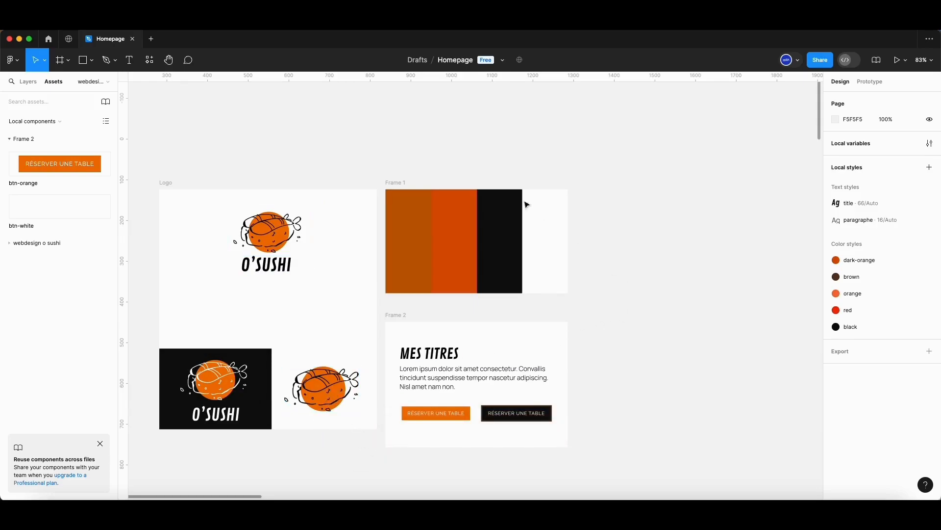
pyautogui.scroll(4, 441, 206)
pyautogui.click(398, 226)
pyautogui.keyDown('shift'); pyautogui.click(448, 227); pyautogui.keyUp('shift')
pyautogui.keyDown('shift'); pyautogui.click(515, 227); pyautogui.keyUp('shift')
pyautogui.keyDown('shift'); pyautogui.click(562, 227); pyautogui.keyUp('shift')
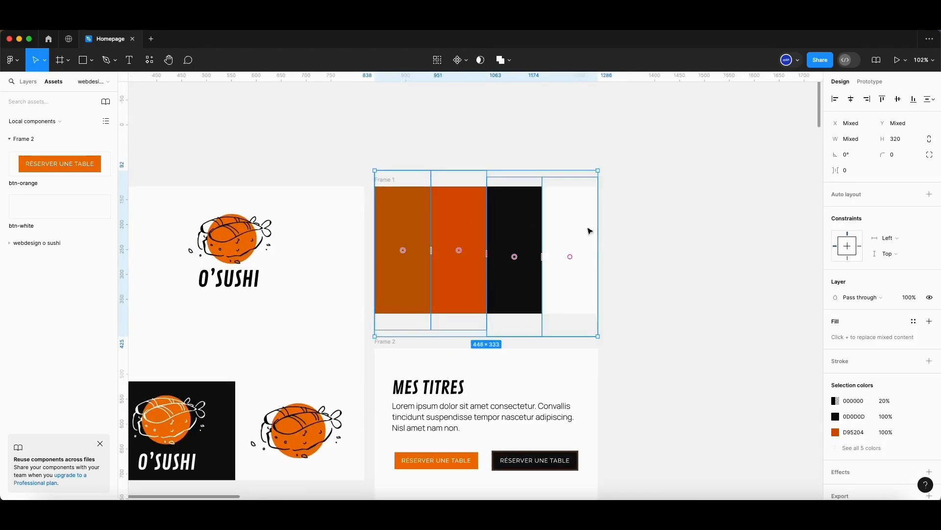
pyautogui.click(652, 246)
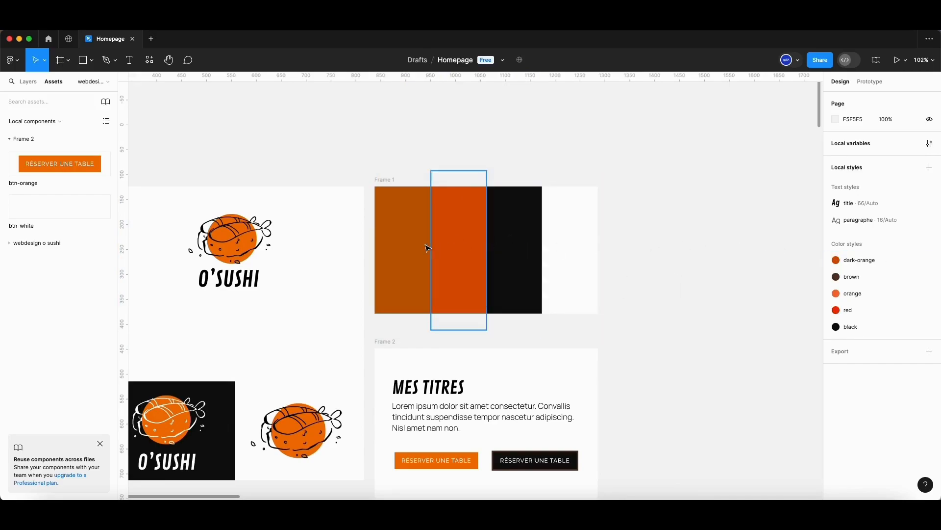
pyautogui.click(387, 225)
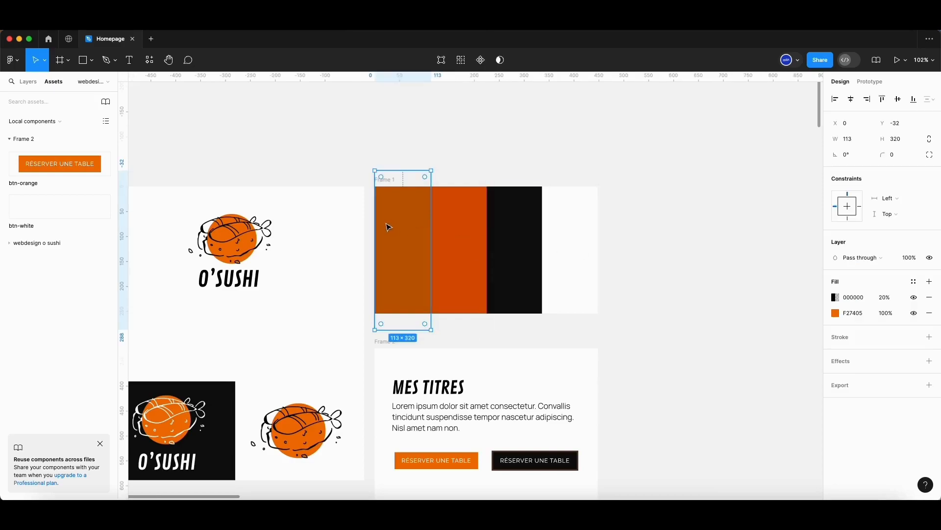
pyautogui.click(913, 283)
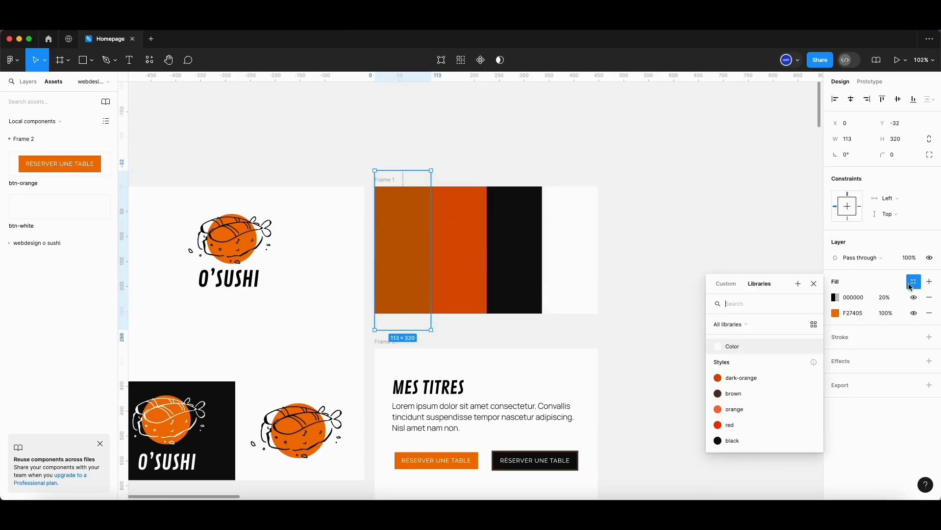
pyautogui.click(798, 284)
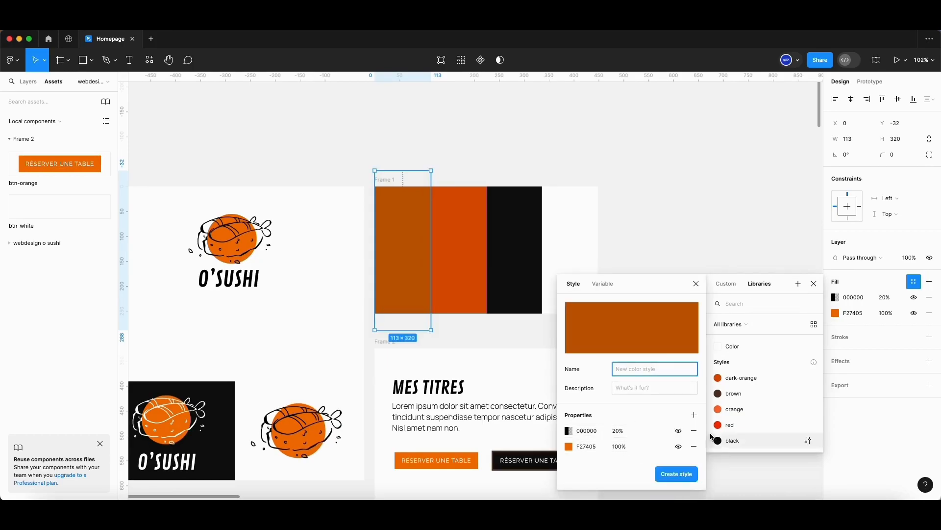
pyautogui.click(674, 201)
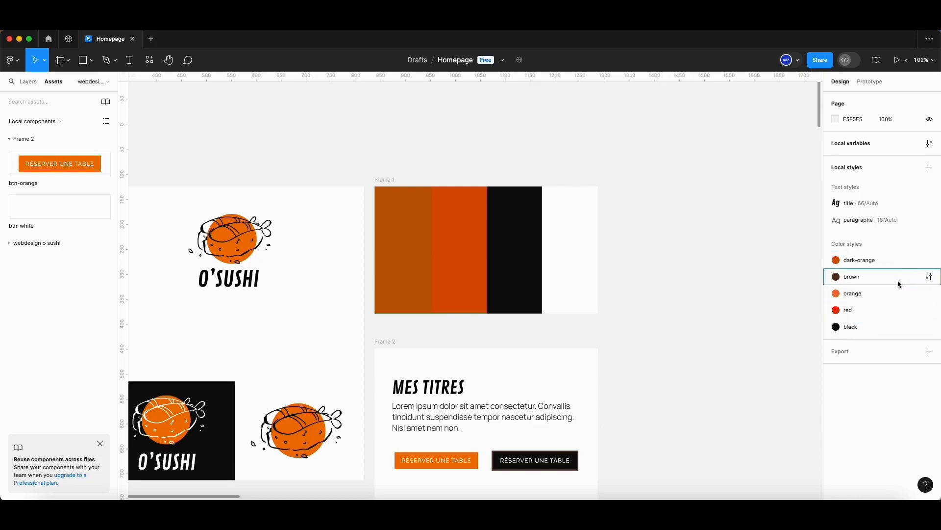
# - Remove the 593622 fill from the brown colour style
pyautogui.click(929, 278)
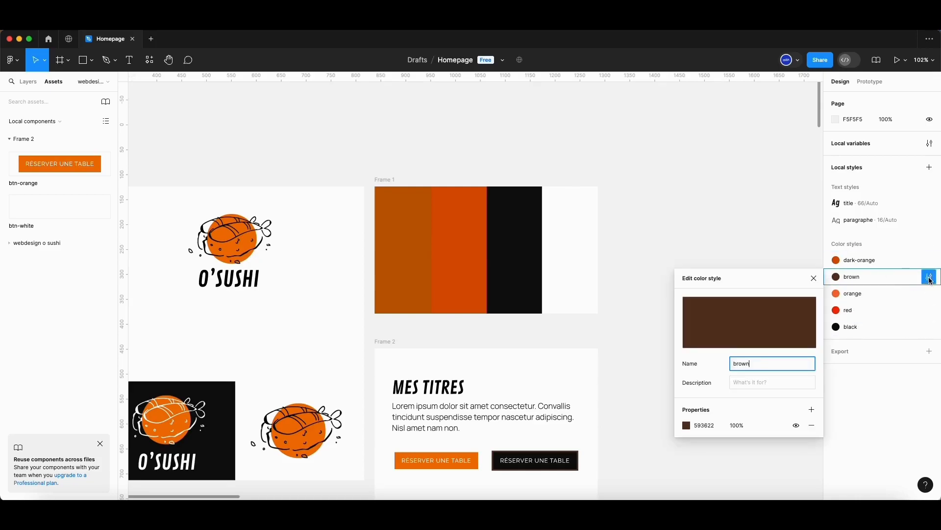
pyautogui.click(811, 425)
pyautogui.click(768, 437)
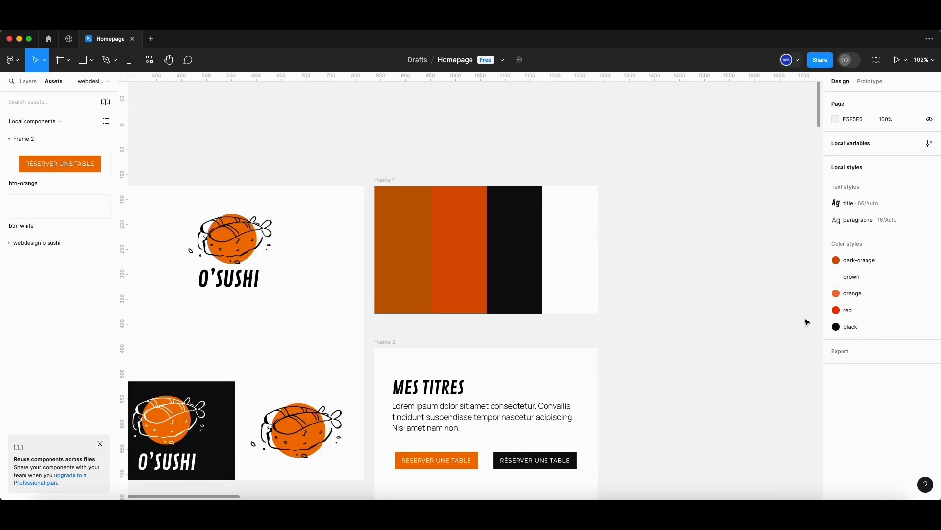
# - Examine the text styles available for the MES TITRES heading and the orange and black buttons in Frame 2
pyautogui.scroll(5, 454, 376)
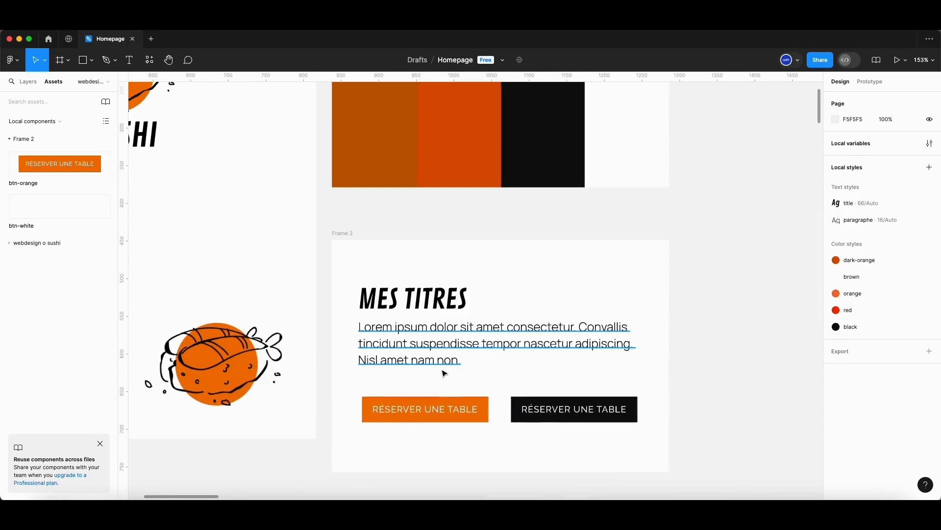
pyautogui.click(417, 303)
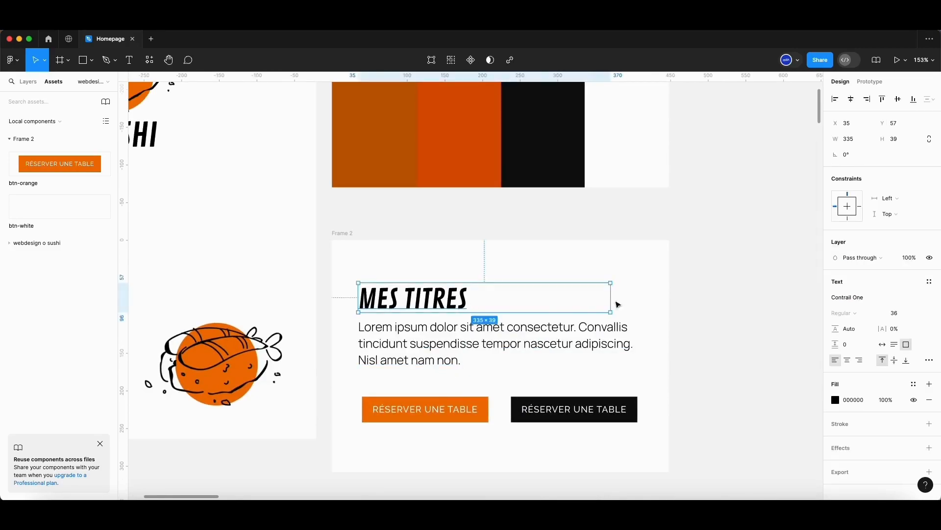
pyautogui.click(930, 283)
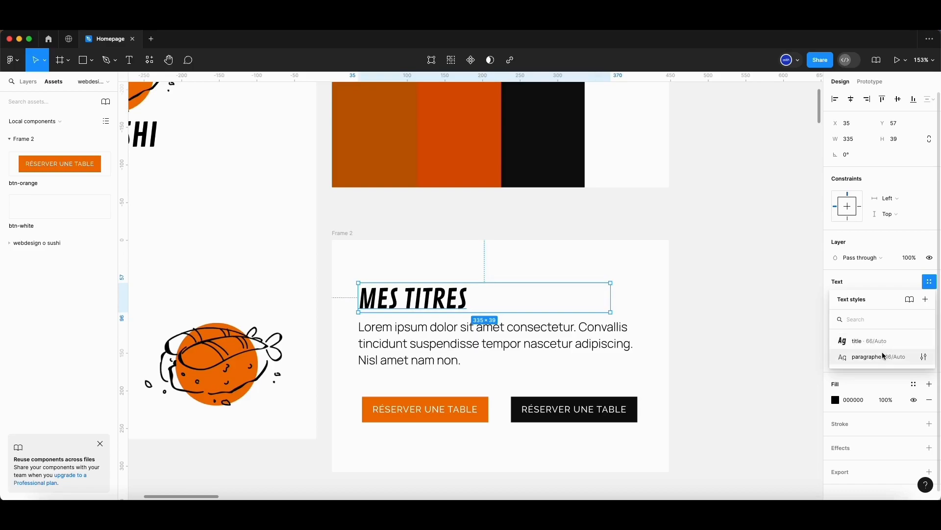
pyautogui.scroll(2, 413, 399)
pyautogui.click(425, 413)
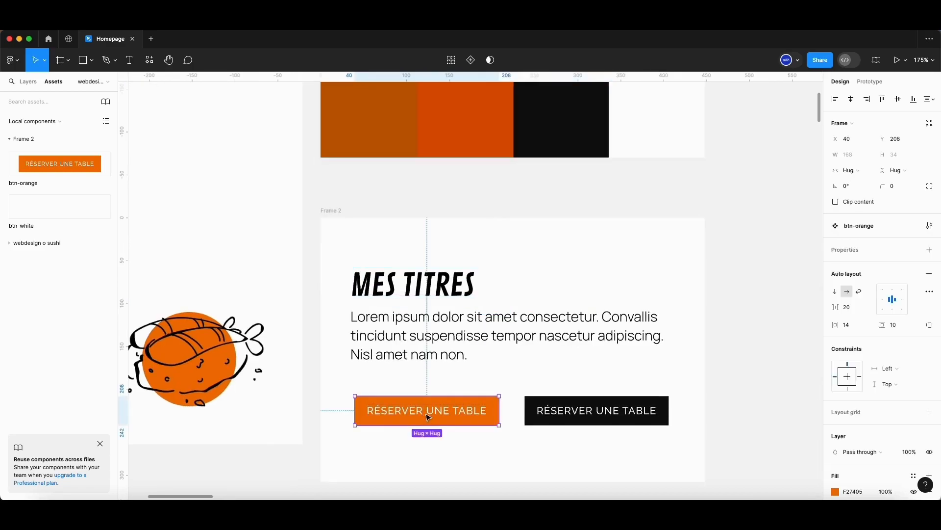
pyautogui.click(606, 416)
pyautogui.click(474, 414)
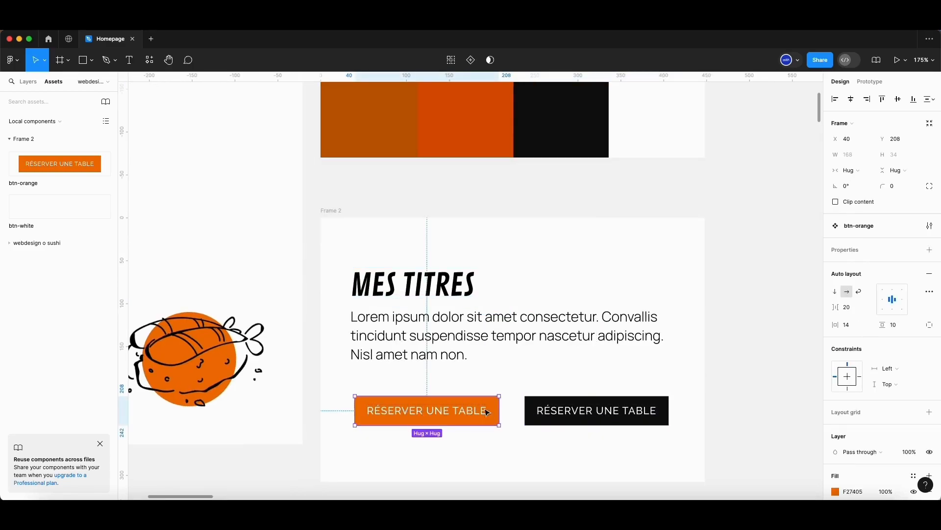
pyautogui.click(594, 413)
pyautogui.click(426, 410)
pyautogui.scroll(-5, 349, 401)
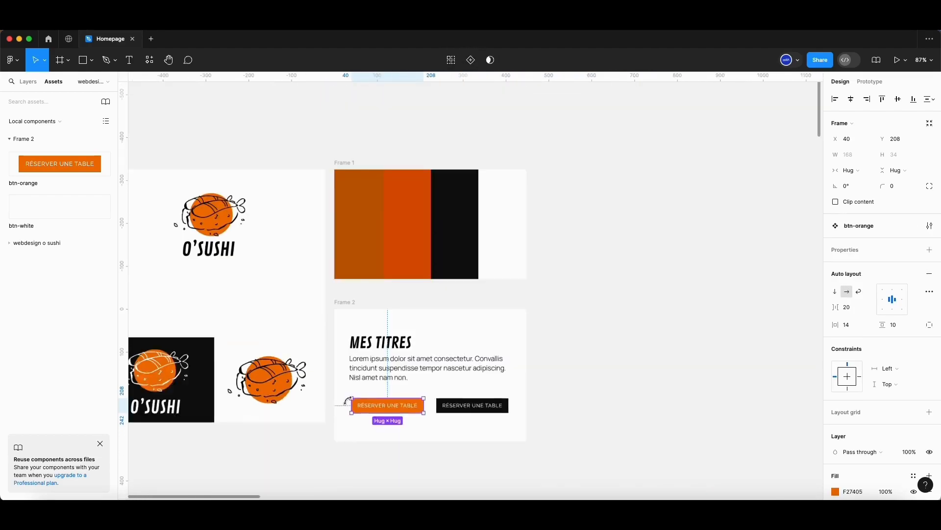
pyautogui.scroll(1, 349, 409)
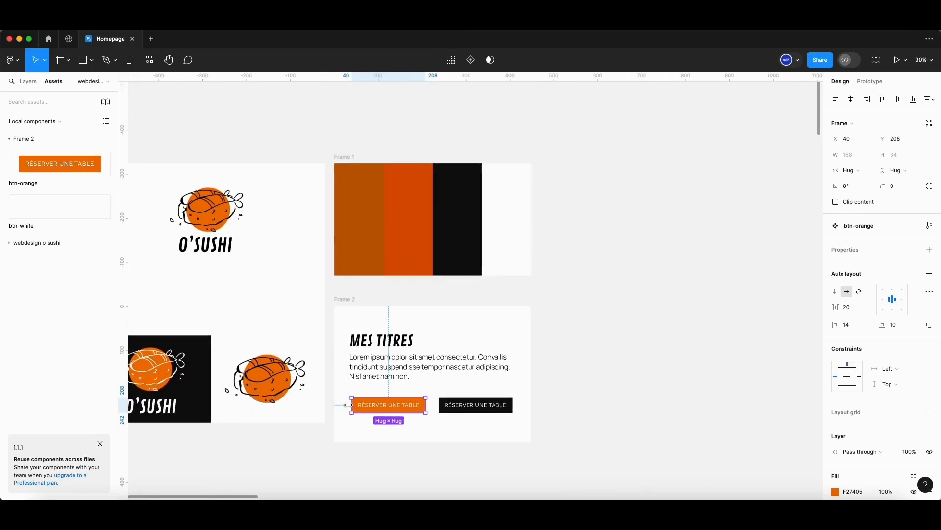
pyautogui.scroll(4, 351, 408)
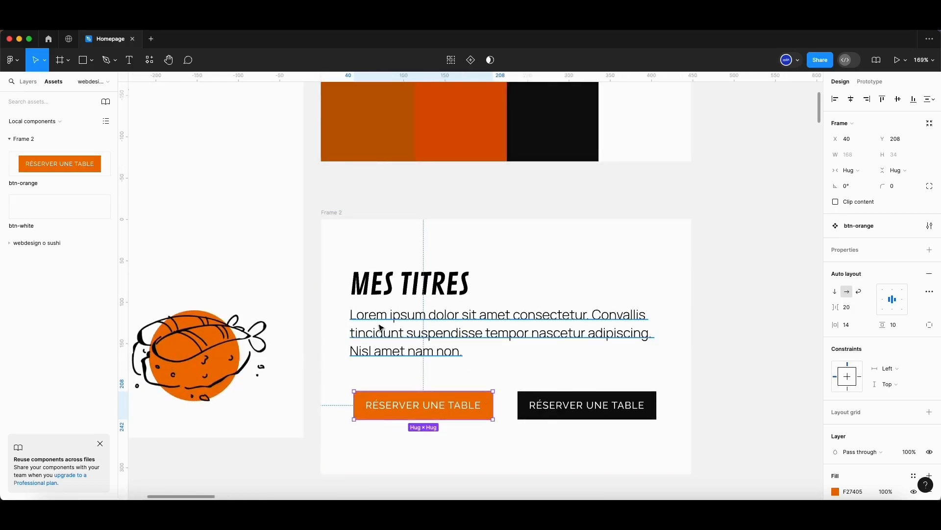
pyautogui.scroll(-5, 387, 427)
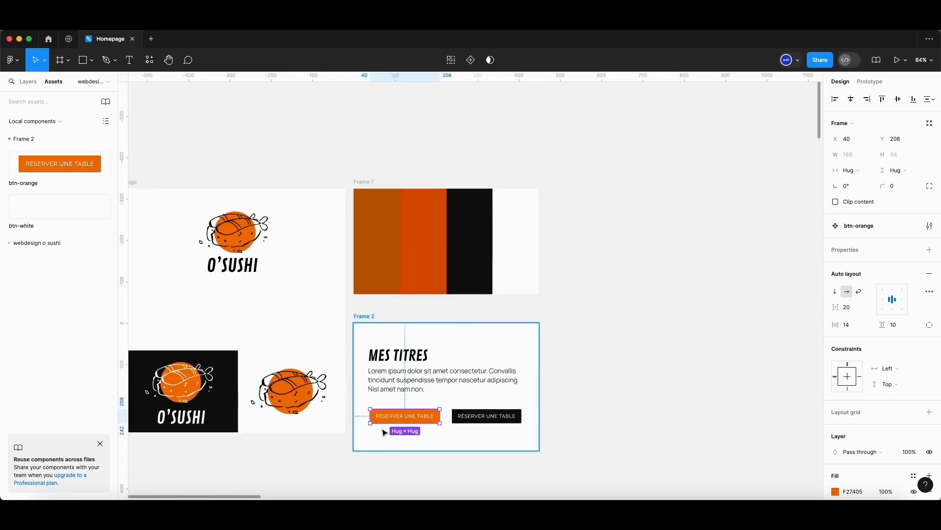
pyautogui.scroll(1, 400, 423)
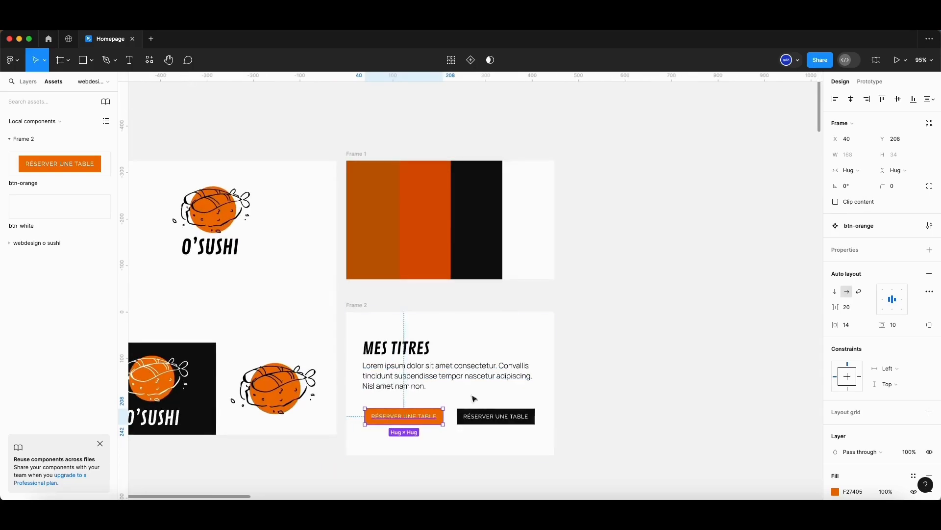
pyautogui.scroll(-2, 508, 404)
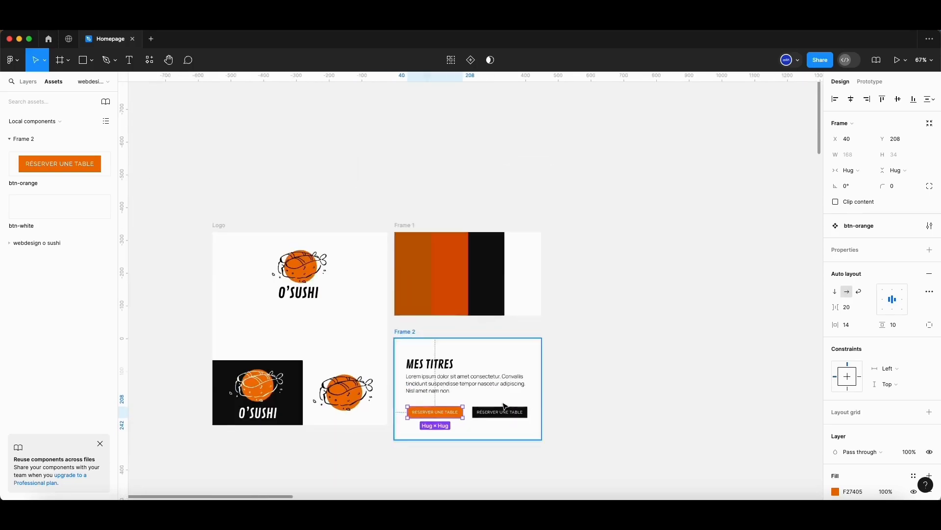
pyautogui.click(641, 408)
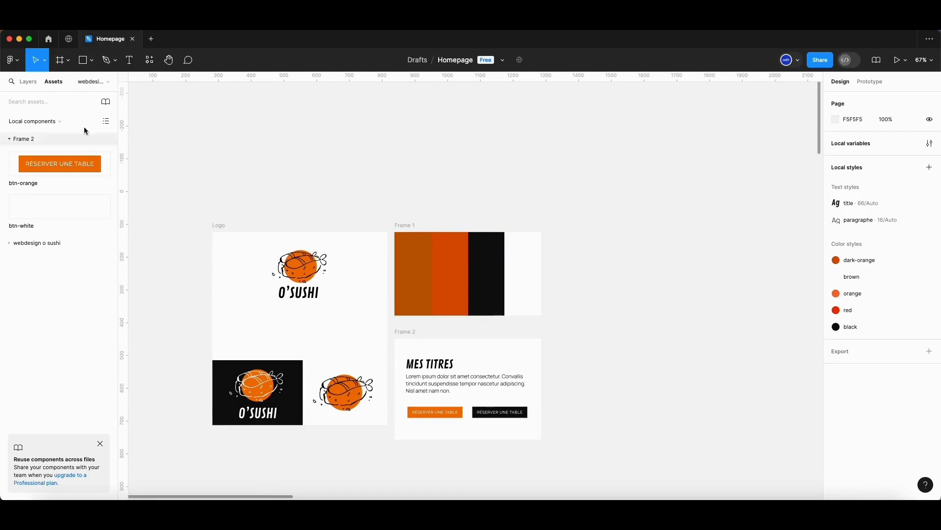
# - Add a Desktop frame of 1440 × 1024 and place it beside Frame 1, roughly level with its upper edge
pyautogui.click(61, 61)
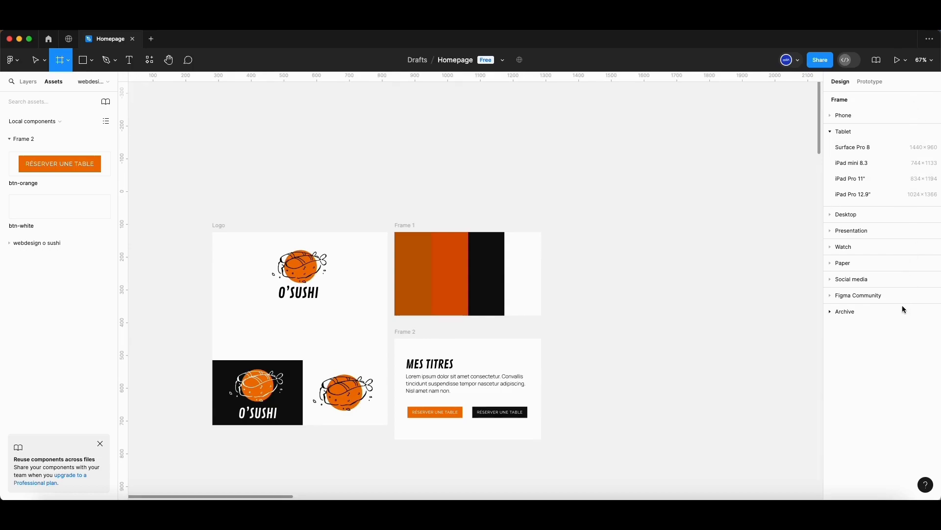
pyautogui.click(852, 215)
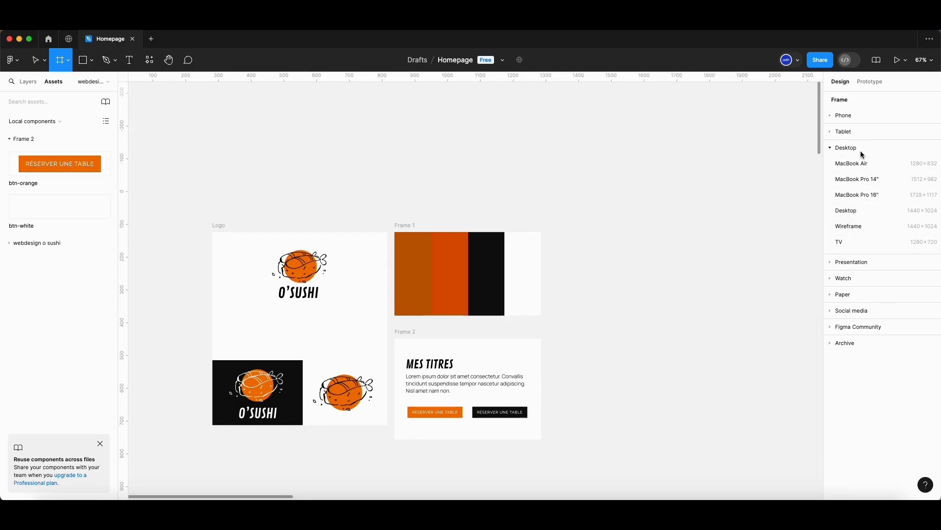
pyautogui.click(906, 212)
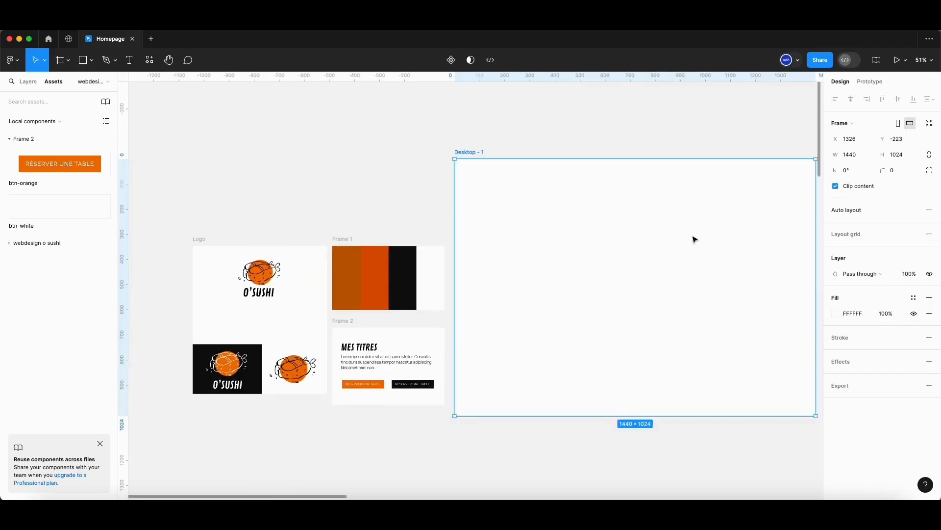
pyautogui.moveTo(475, 163); pyautogui.dragTo(473, 255)
# - Rename the new desktop frame as OSUSHI
pyautogui.doubleClick(467, 243)
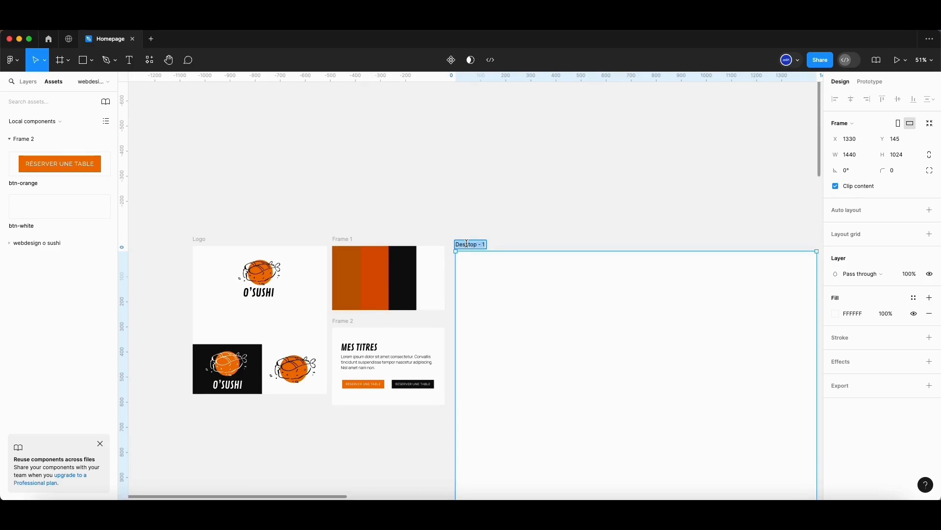
pyautogui.write('OSUSHI')
pyautogui.press('Return')
# - Examine the hero section and menu of the finished webdesign o sushi mockup, and return to the empty OSUSHI frame
pyautogui.moveTo(631, 370); pyautogui.dragTo(706, 295)
pyautogui.scroll(-5, 372, 278)
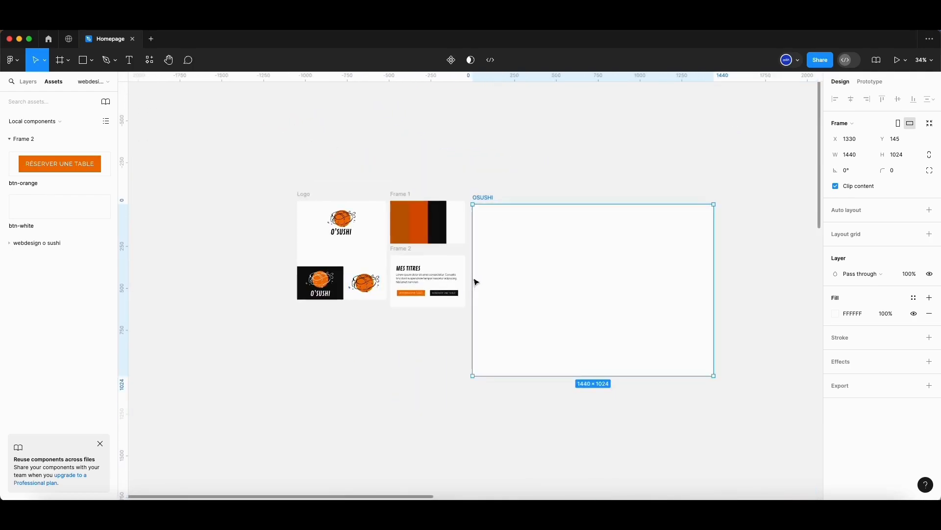
pyautogui.hscroll(3, 435, 288)
pyautogui.scroll(-5, 435, 287)
pyautogui.moveTo(719, 290); pyautogui.dragTo(588, 287)
pyautogui.scroll(5, 534, 284)
pyautogui.scroll(-1, 529, 283)
pyautogui.moveTo(626, 174); pyautogui.dragTo(521, 238)
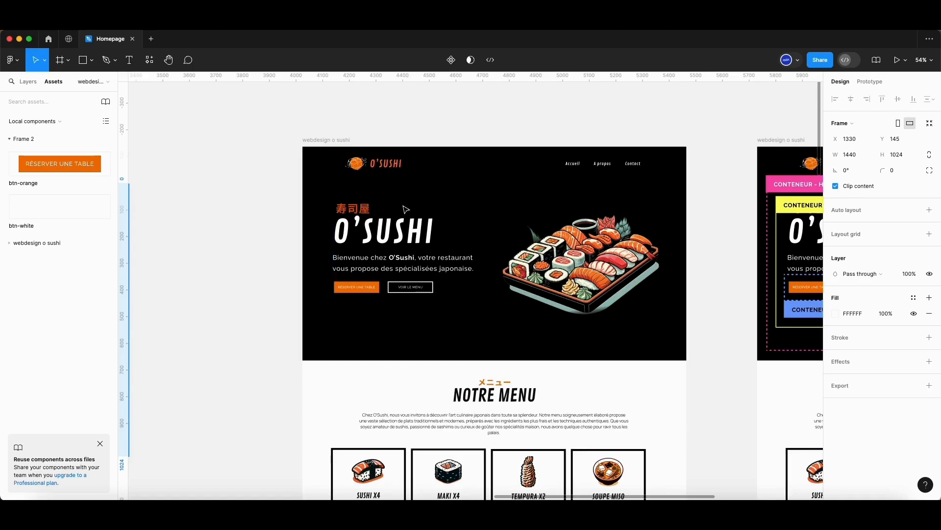
pyautogui.scroll(-1, 368, 229)
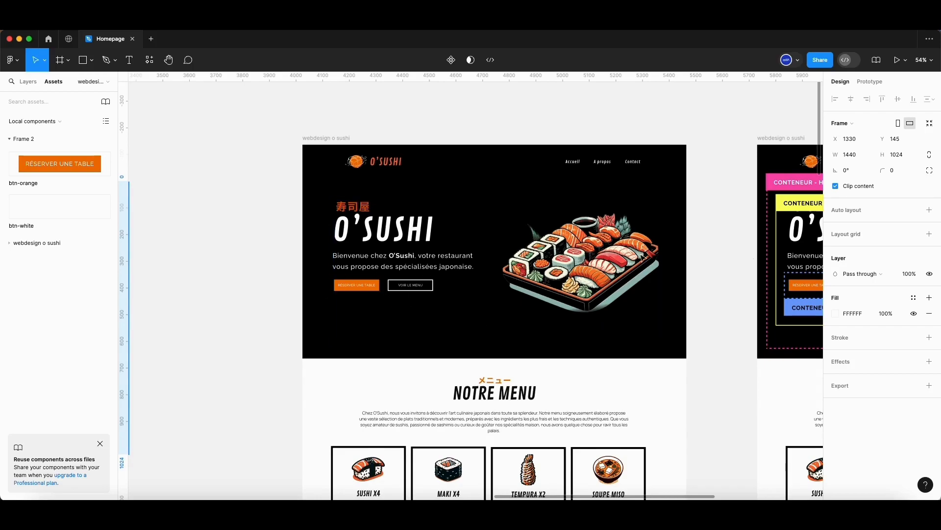
pyautogui.scroll(-5, 637, 277)
pyautogui.hscroll(-10, 334, 248)
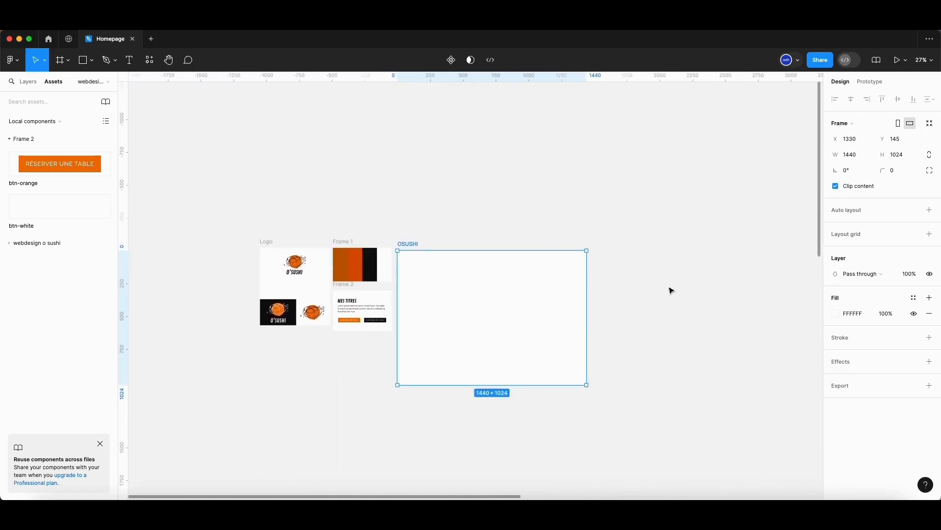
# - Draw a full-width rectangle of about 1440 × 134 along the upper edge of the OSUSHI frame
pyautogui.scroll(8, 384, 270)
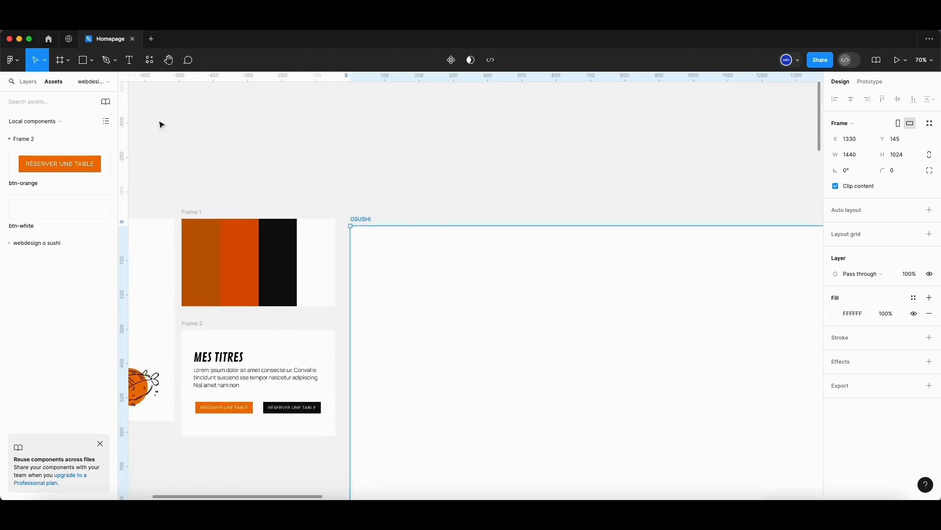
pyautogui.click(82, 61)
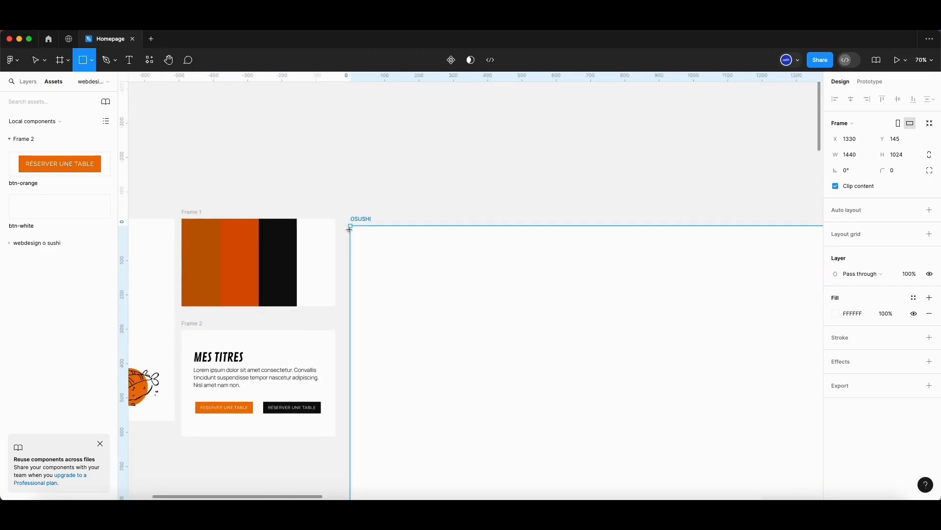
pyautogui.moveTo(351, 226)
pyautogui.mouseDown()
pyautogui.moveTo(788, 287)
pyautogui.moveTo(704, 273)
pyautogui.moveTo(718, 272)
pyautogui.mouseUp()
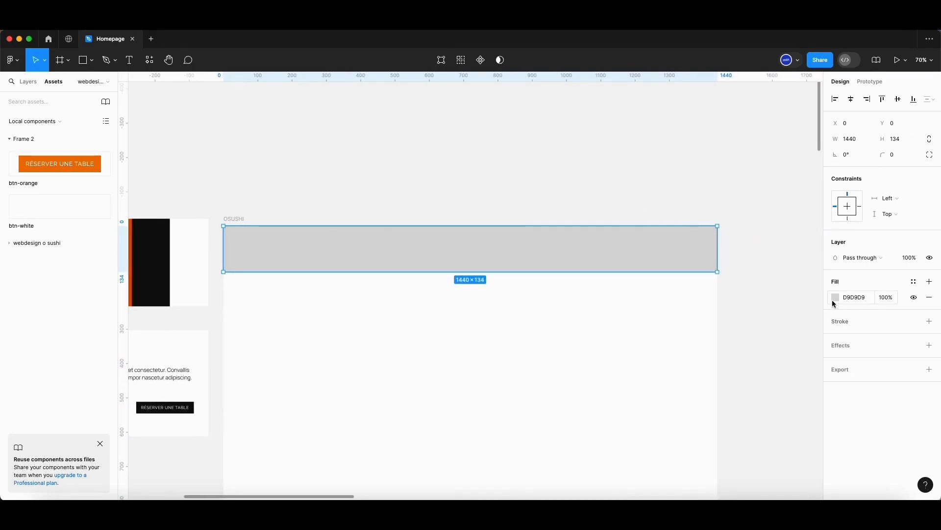
# - Apply the black colour style to the fill of the header rectangle and deselect it
pyautogui.click(838, 299)
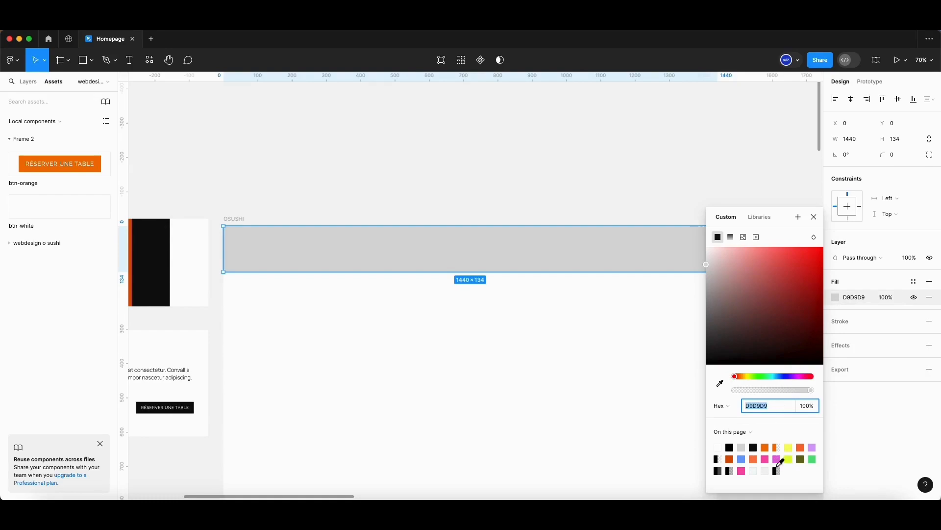
pyautogui.click(913, 281)
pyautogui.click(745, 445)
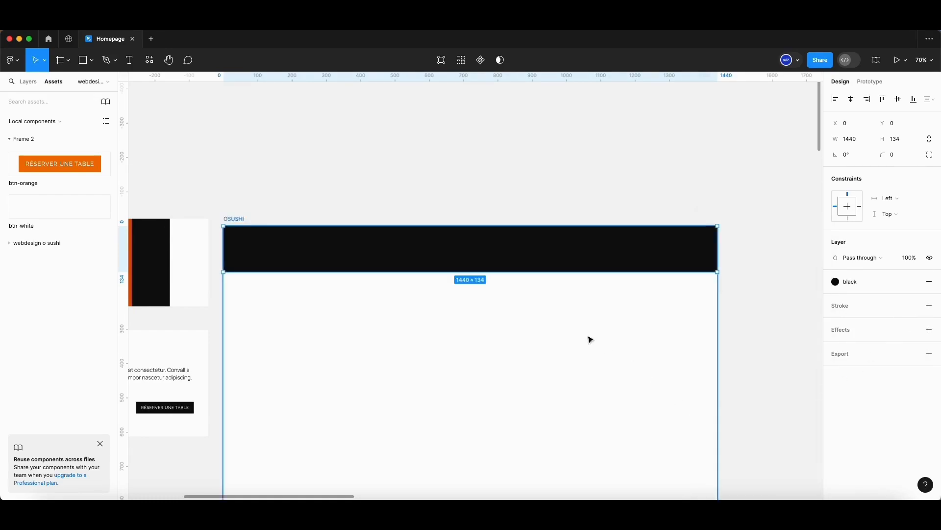
pyautogui.scroll(-2, 588, 336)
pyautogui.click(546, 341)
# - Add a layout grid to the OSUSHI frame and change its type to Columns
pyautogui.scroll(3, 378, 240)
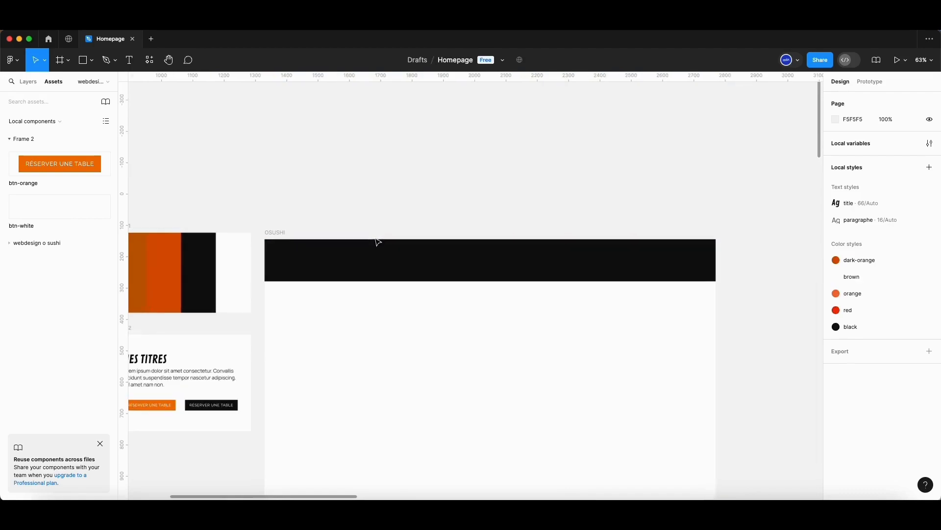
pyautogui.scroll(-3, 378, 242)
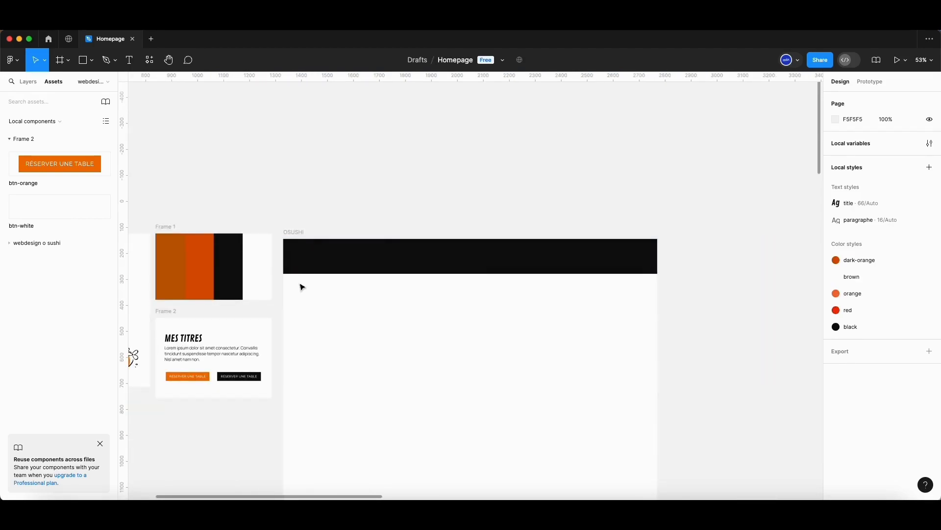
pyautogui.click(296, 238)
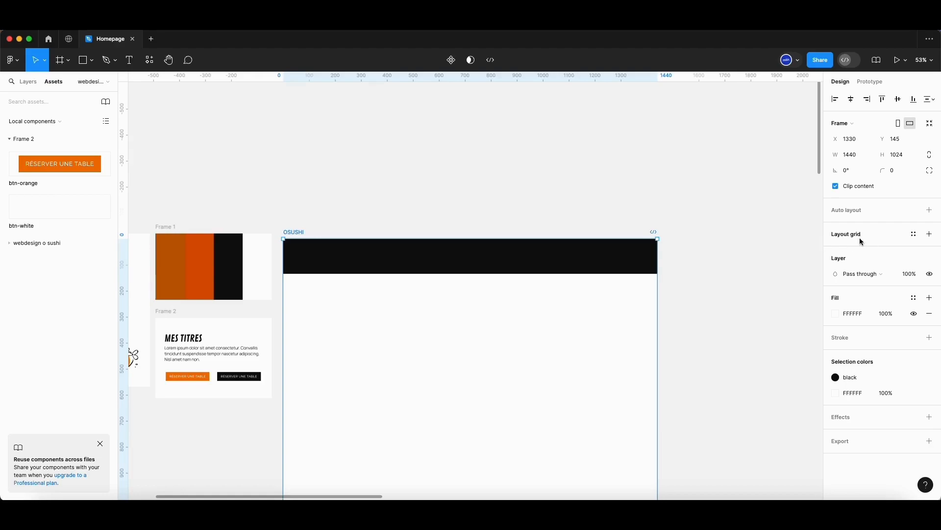
pyautogui.click(929, 234)
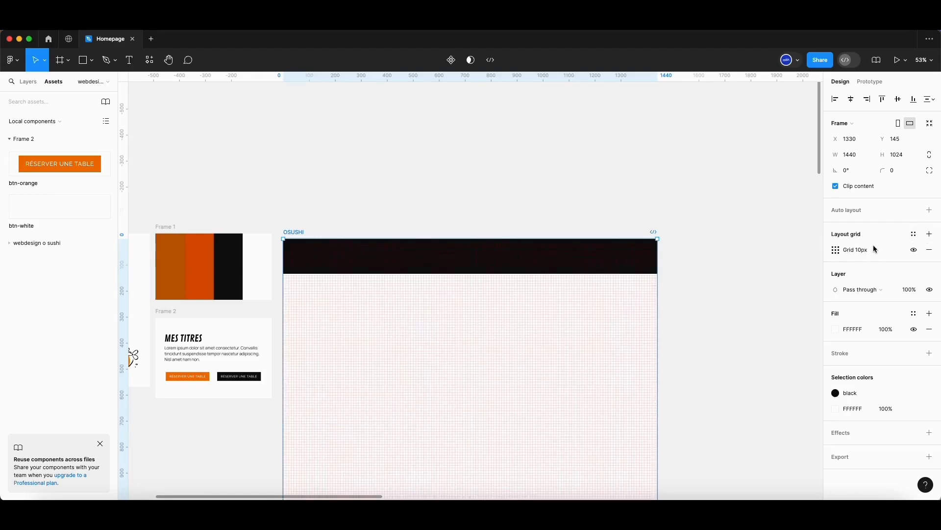
pyautogui.click(841, 252)
pyautogui.click(733, 252)
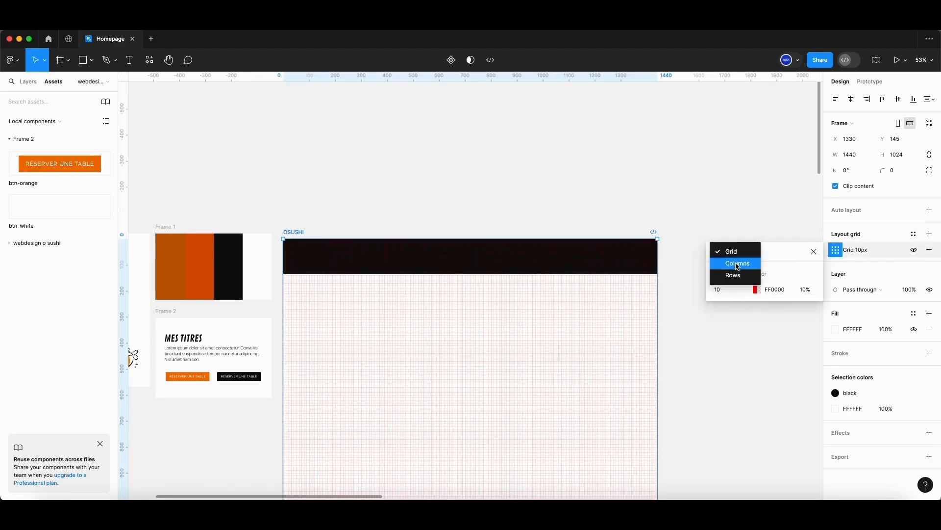
pyautogui.click(737, 264)
# - Try a count of 12 columns in the OSUSHI frame's layout grid
pyautogui.click(736, 284)
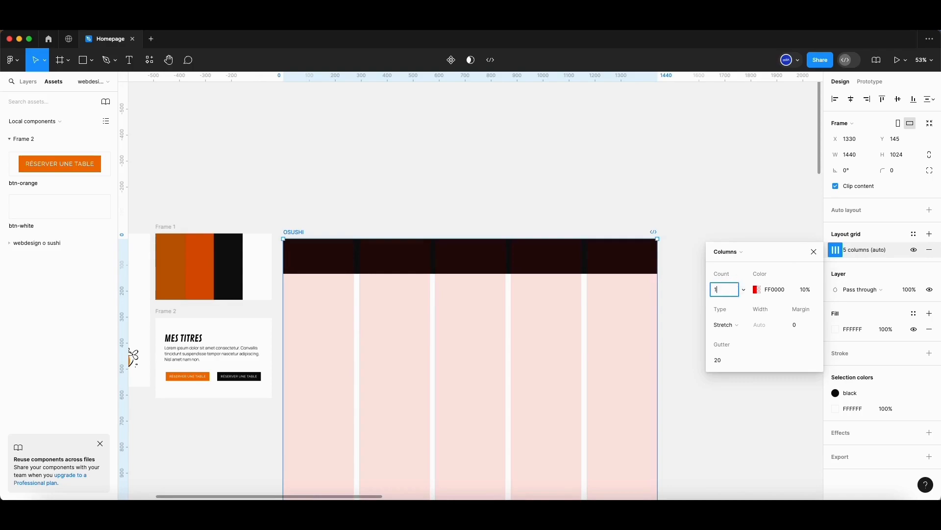
pyautogui.write('12')
pyautogui.press('Return')
# - Set the OSUSHI frame's layout grid to 8 columns and deselect the frame
pyautogui.click(724, 295)
pyautogui.write('8')
pyautogui.press('Return')
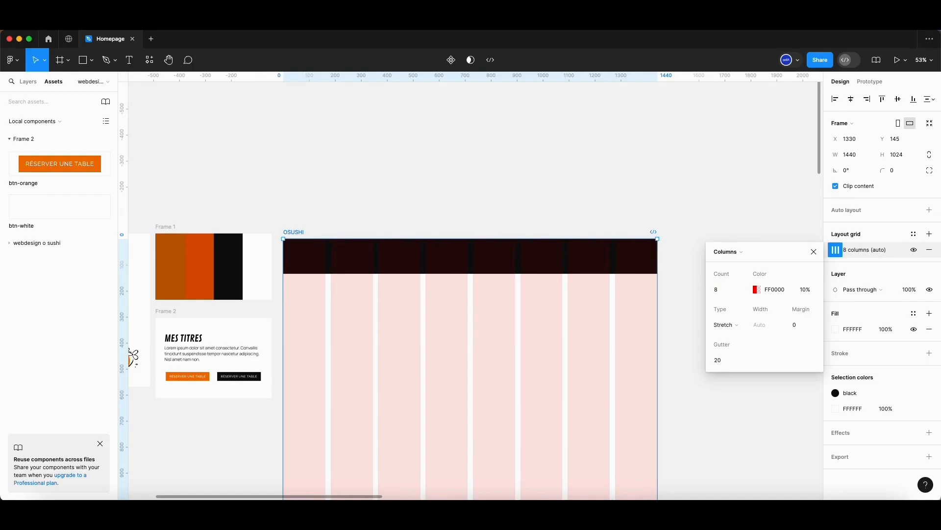
pyautogui.scroll(-2, 441, 280)
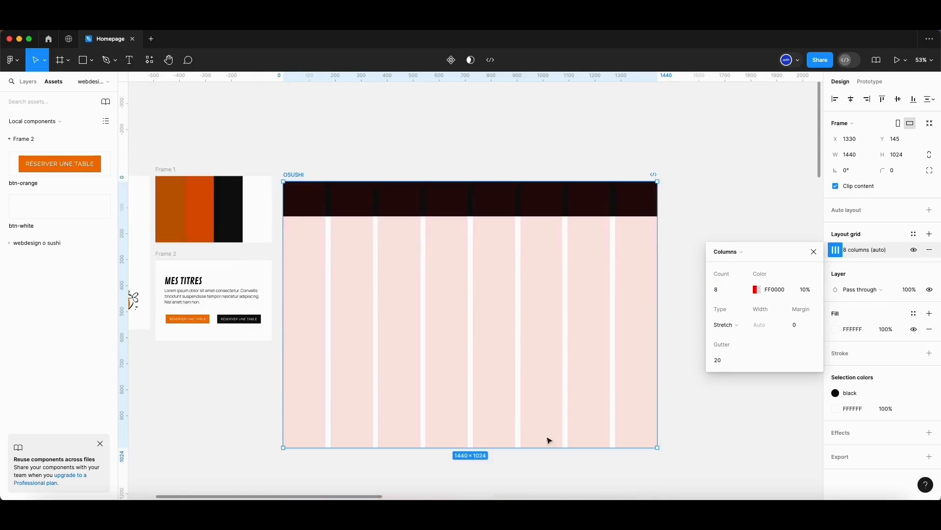
pyautogui.click(410, 159)
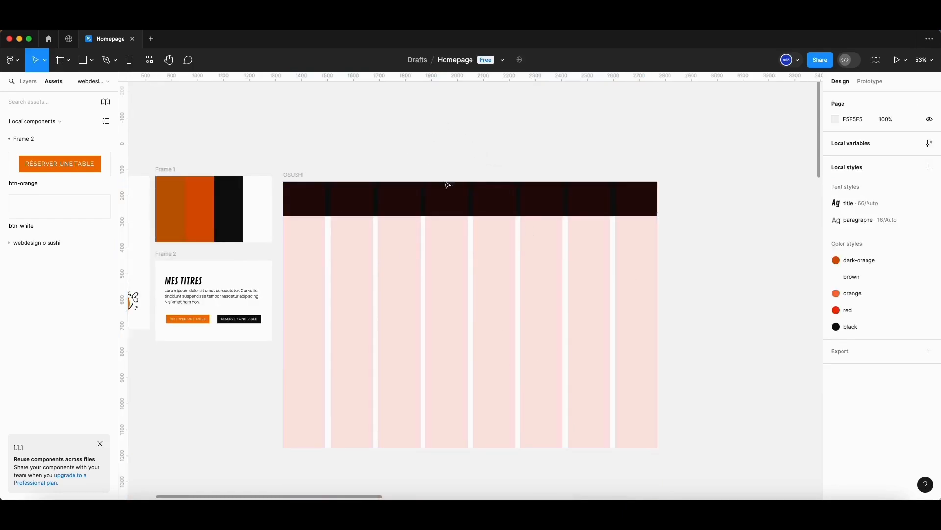
# - Start placing an image and browse to the fig to elem folder inside ytbe
pyautogui.click(368, 211)
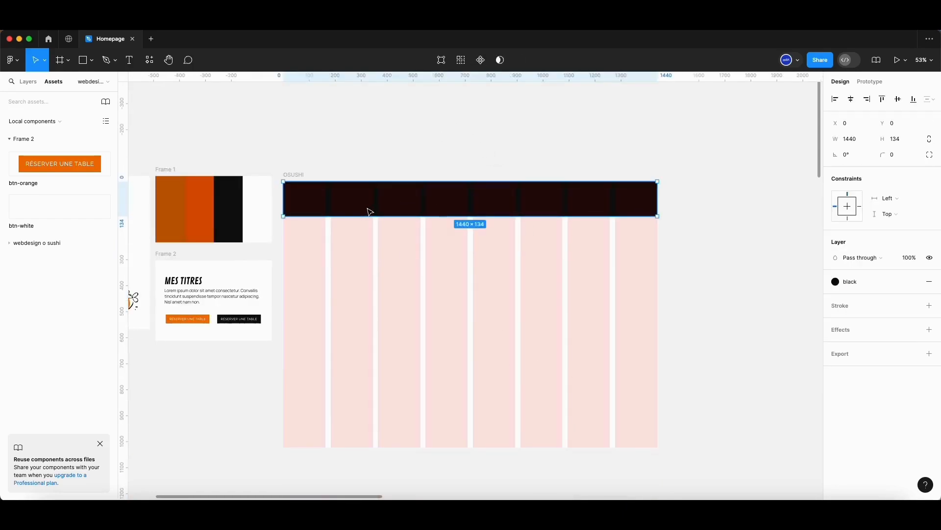
pyautogui.click(93, 61)
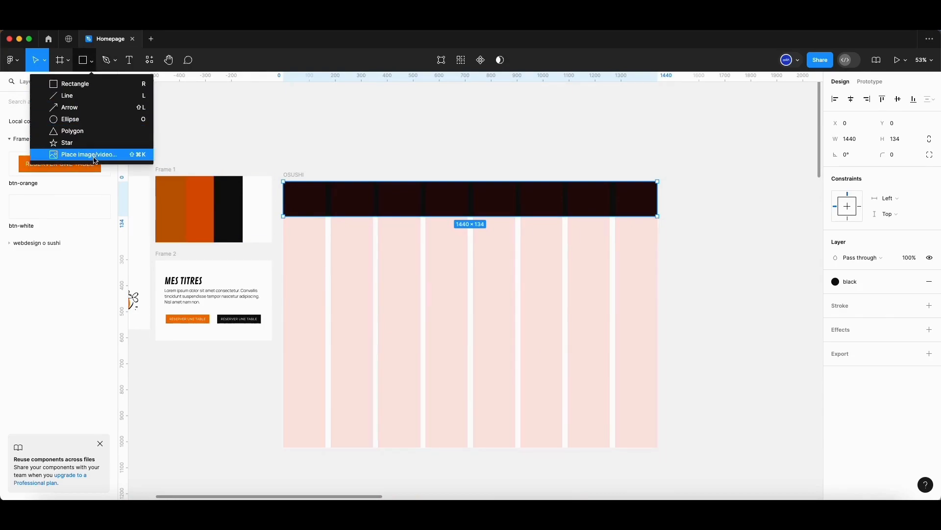
pyautogui.click(87, 69)
pyautogui.click(87, 68)
pyautogui.click(83, 154)
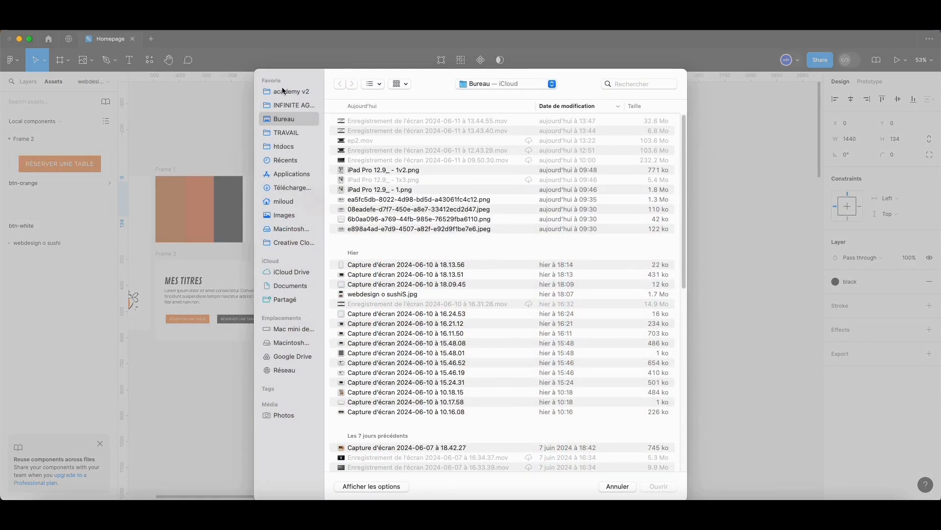
pyautogui.click(288, 94)
pyautogui.doubleClick(364, 202)
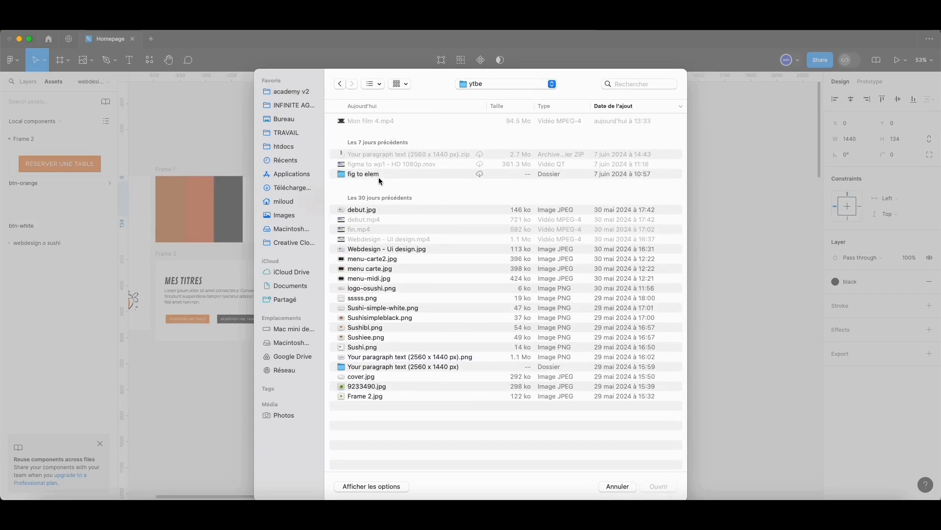
pyautogui.doubleClick(379, 177)
# - Preview logosushi.png and place it near the start of the black header at about X 163, Y 39
pyautogui.click(369, 392)
pyautogui.press('space')
pyautogui.press('space')
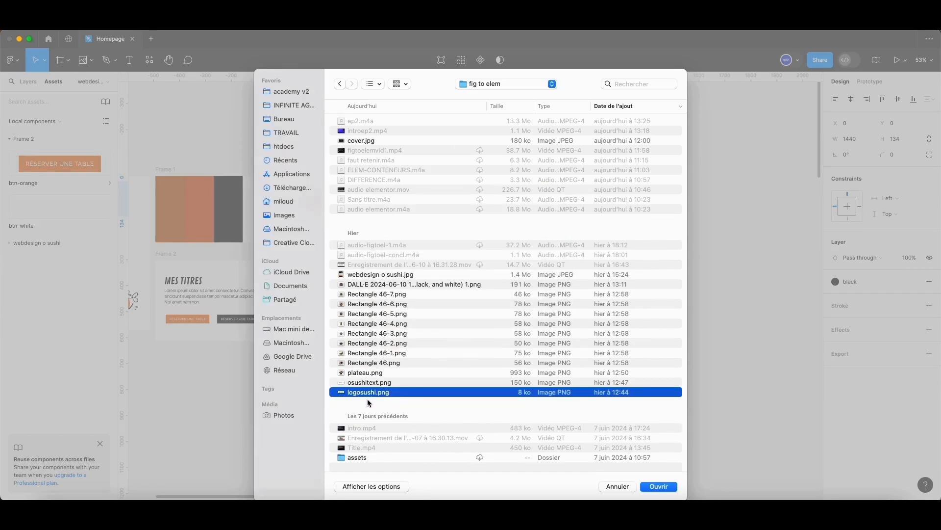
pyautogui.doubleClick(366, 392)
pyautogui.click(341, 191)
pyautogui.moveTo(350, 200); pyautogui.dragTo(370, 211)
pyautogui.scroll(5, 370, 208)
pyautogui.scroll(-6, 371, 211)
pyautogui.scroll(2, 382, 210)
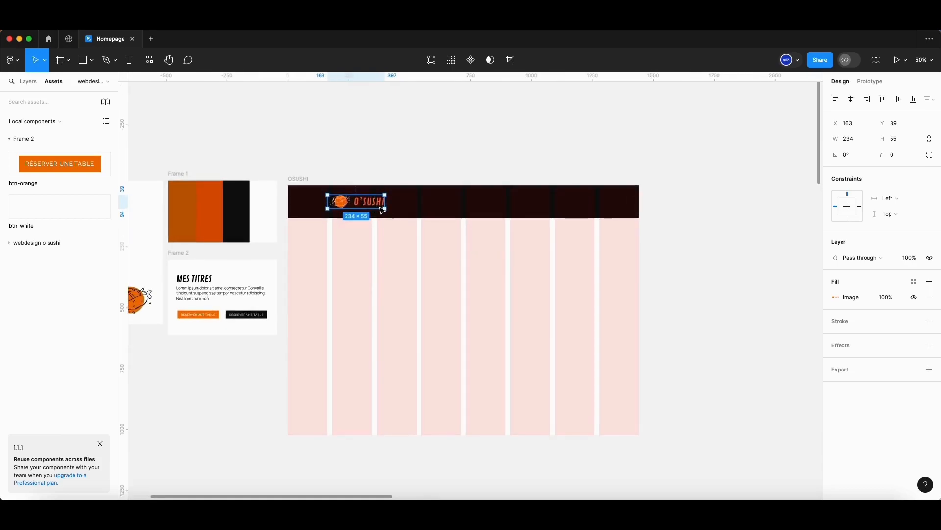
# - Add a text layer reading "ACCUEIL" in the header at about X 738, Y 78
pyautogui.press('t')
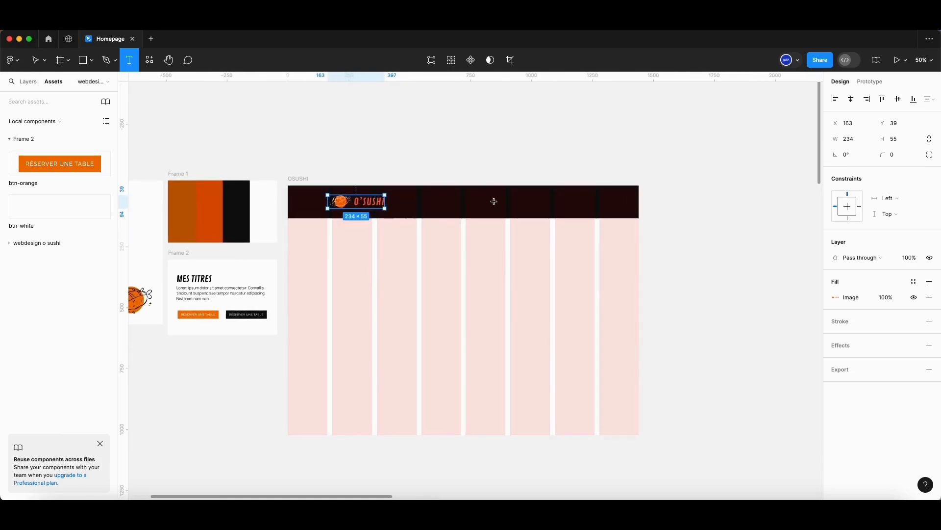
pyautogui.click(467, 204)
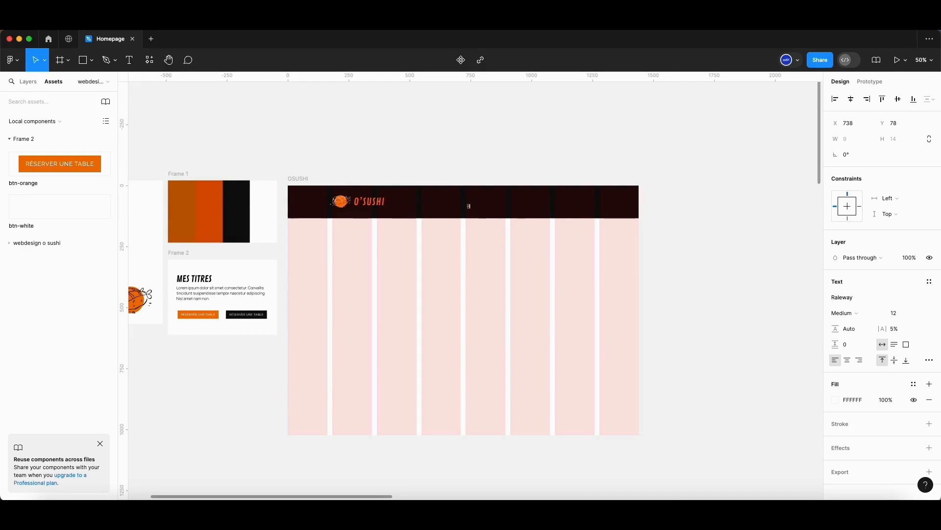
pyautogui.write('ACCUEIL')
pyautogui.scroll(5, 508, 223)
pyautogui.press('Escape')
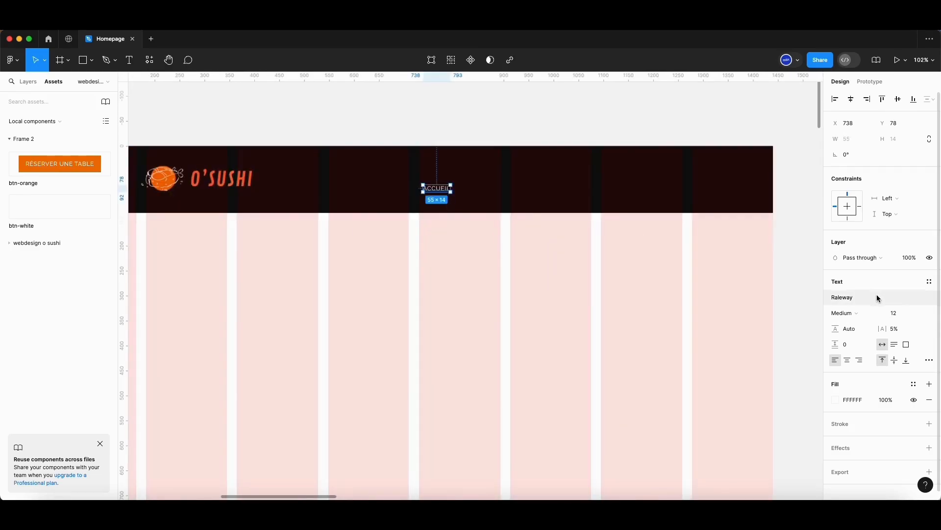
# - Apply the paragraphe text style to the ACCUEIL text and move it to about X 749, Y 67
pyautogui.click(928, 283)
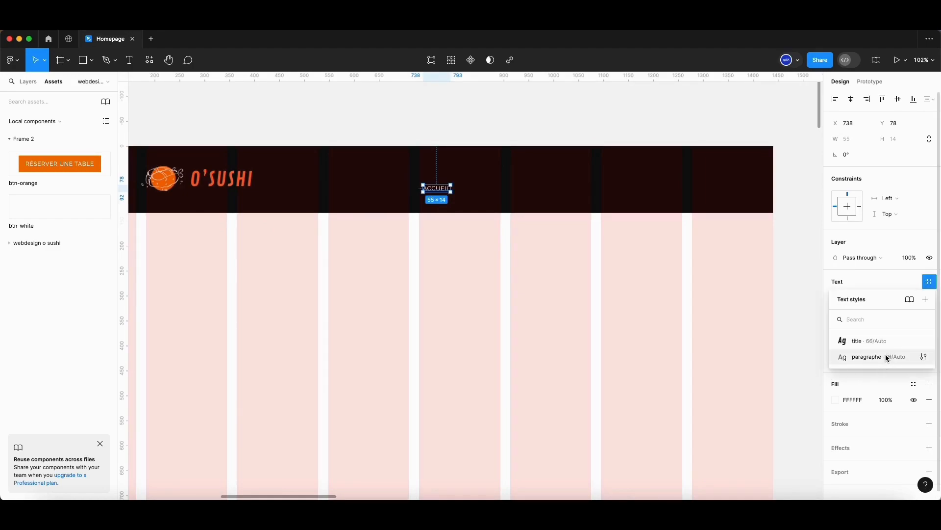
pyautogui.click(885, 357)
pyautogui.moveTo(443, 195); pyautogui.dragTo(448, 190)
# - Capitalise the first letter of the menu text so it reads "Accueil"
pyautogui.doubleClick(435, 185)
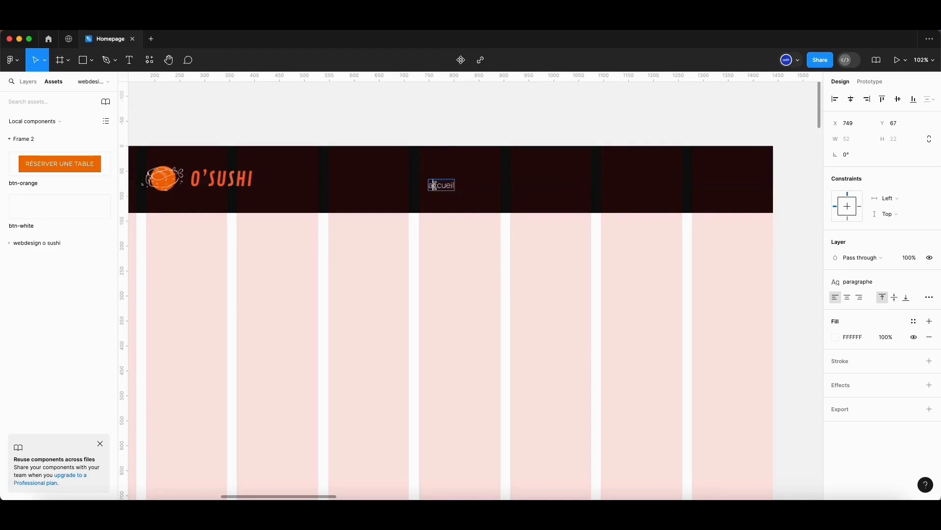
pyautogui.write('A')
pyautogui.press('BackSpace')
pyautogui.press('Escape')
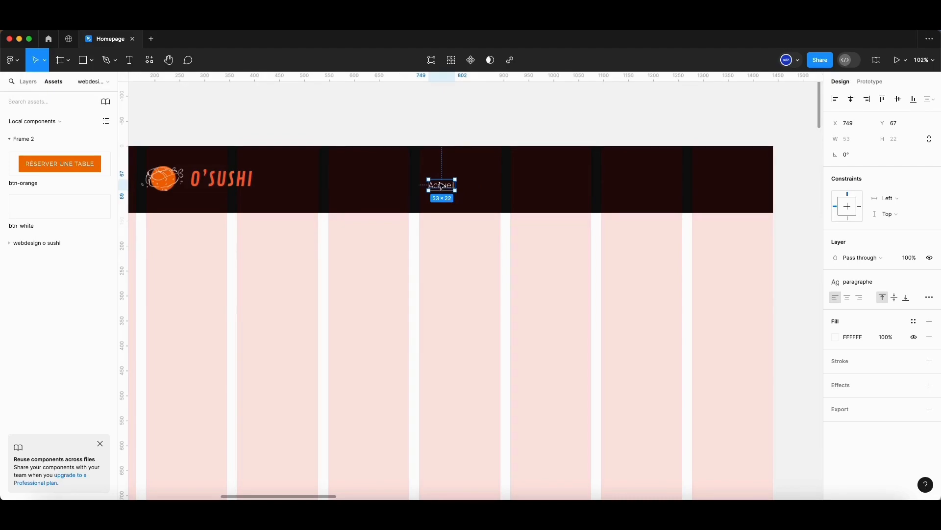
# - Duplicate the Accueil text beside it at about X 831 and change the copy to "La carte"
pyautogui.moveTo(444, 188); pyautogui.dragTo(484, 186)
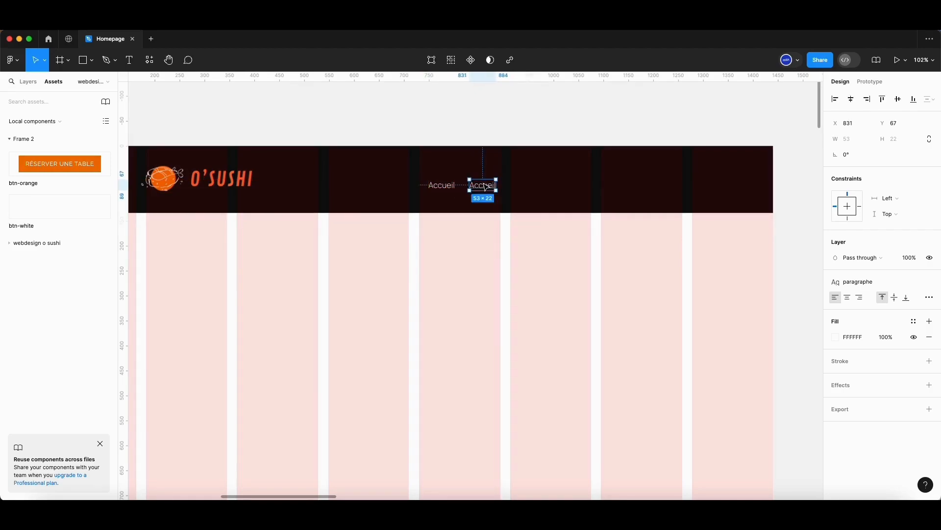
pyautogui.doubleClick(483, 184)
pyautogui.write('La carte')
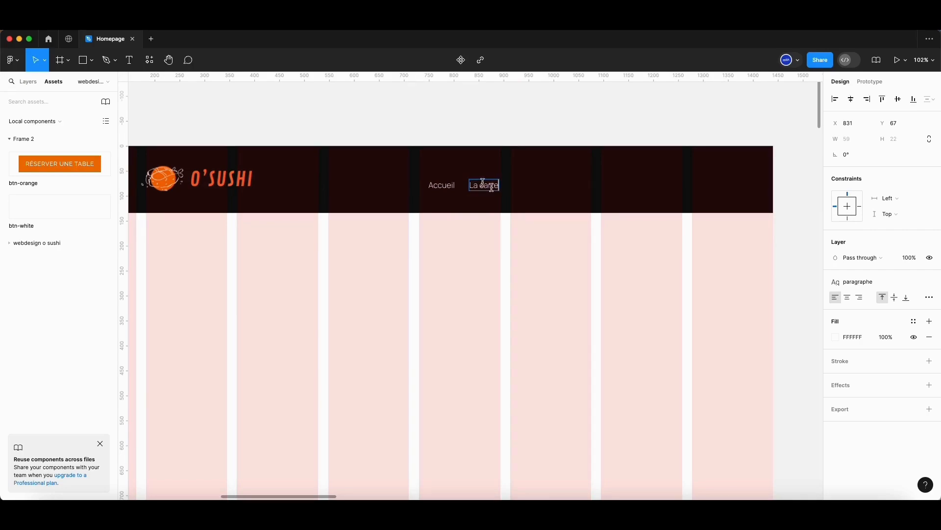
pyautogui.press('Escape')
# - Add a third menu item "A propos" from a copy of La carte and delete the surplus copy
pyautogui.moveTo(494, 191); pyautogui.dragTo(535, 190)
pyautogui.press('super+d')
pyautogui.click(537, 186)
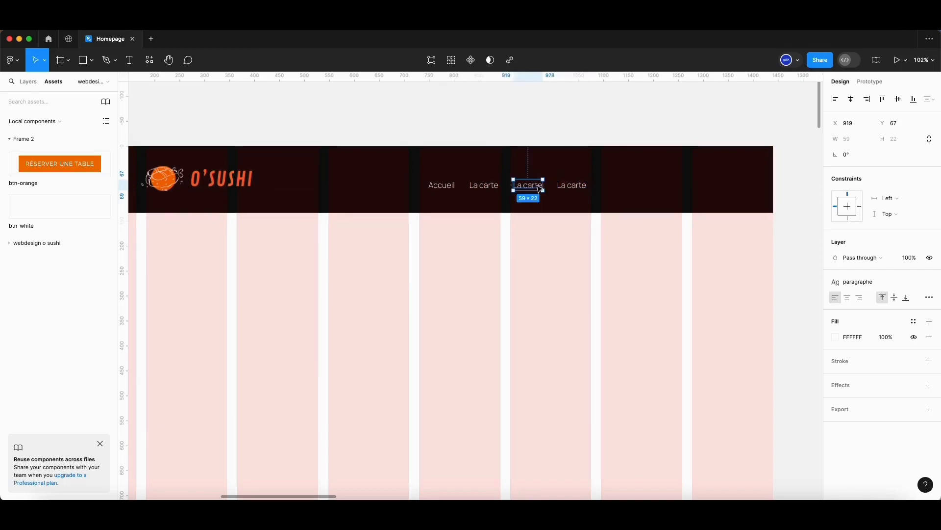
pyautogui.doubleClick(537, 185)
pyautogui.write('C')
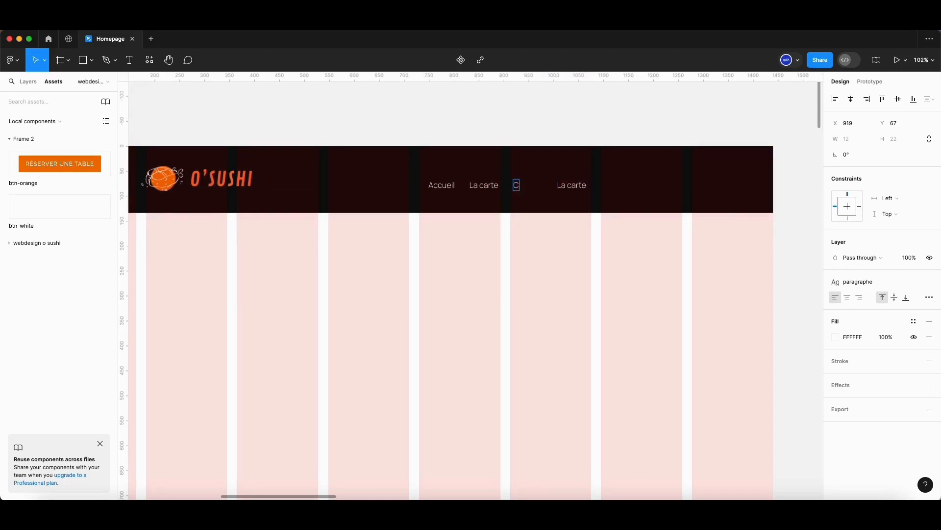
pyautogui.write('on')
pyautogui.press('BackSpace')
pyautogui.write('A propos')
pyautogui.press('Escape')
pyautogui.press('Tab')
pyautogui.press('Delete')
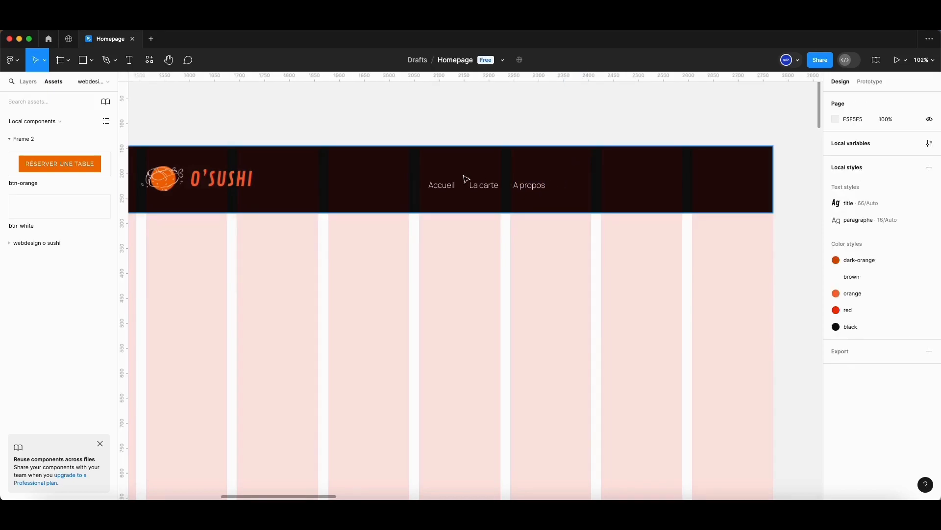
# - Move the Accueil, La carte and A propos texts together to the header's right part at Y 56
pyautogui.click(441, 185)
pyautogui.keyDown('shift'); pyautogui.click(484, 185); pyautogui.keyUp('shift')
pyautogui.keyDown('shift'); pyautogui.click(528, 187); pyautogui.keyUp('shift')
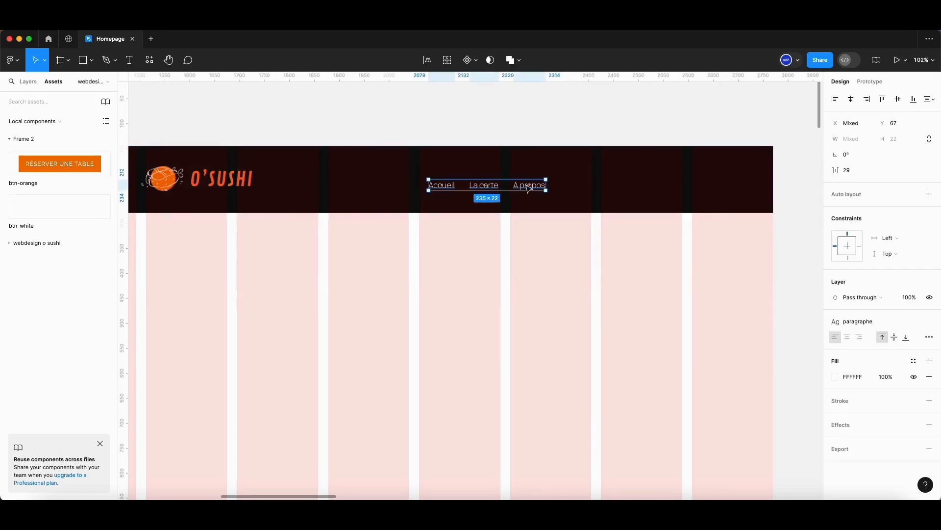
pyautogui.moveTo(529, 189); pyautogui.dragTo(664, 184)
pyautogui.scroll(-5, 664, 184)
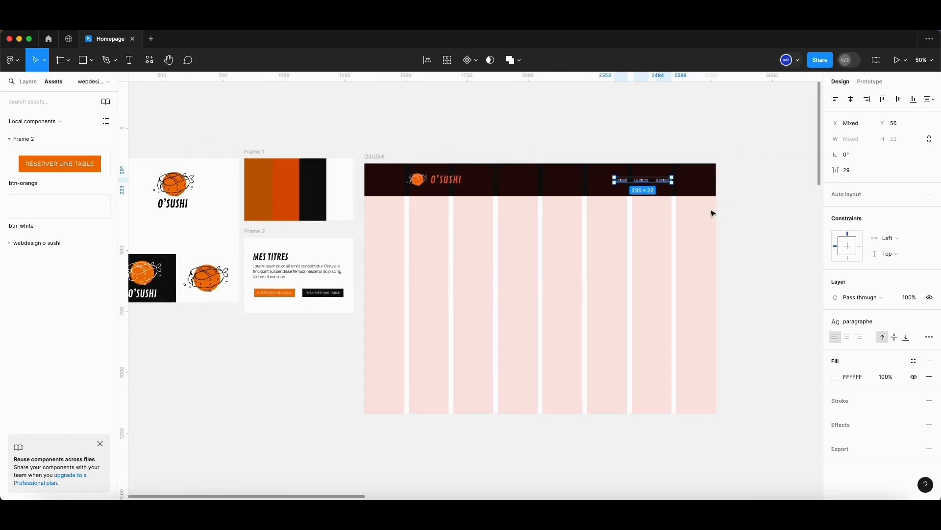
pyautogui.scroll(5, 662, 181)
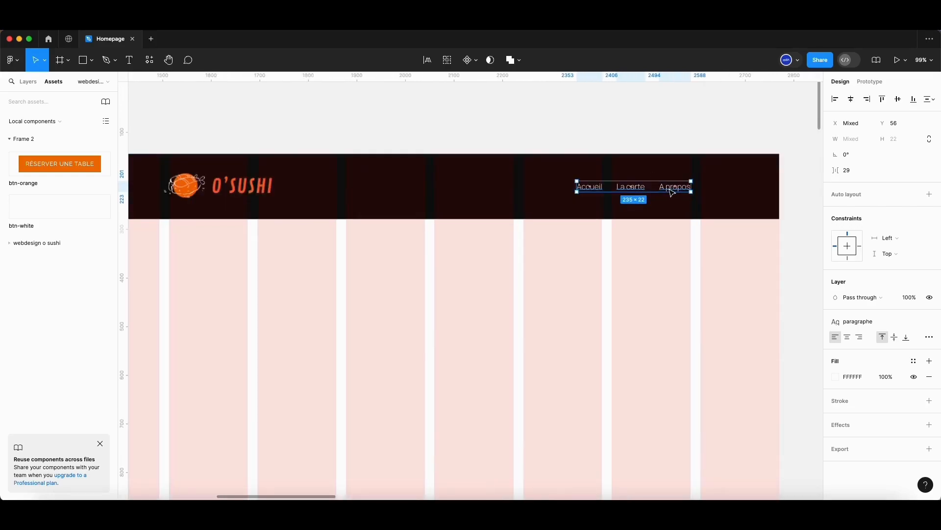
# - Move the Accueil text away from La carte to about X 984, keeping Y at 56
pyautogui.click(664, 216)
pyautogui.click(600, 189)
pyautogui.moveTo(595, 186); pyautogui.dragTo(583, 190)
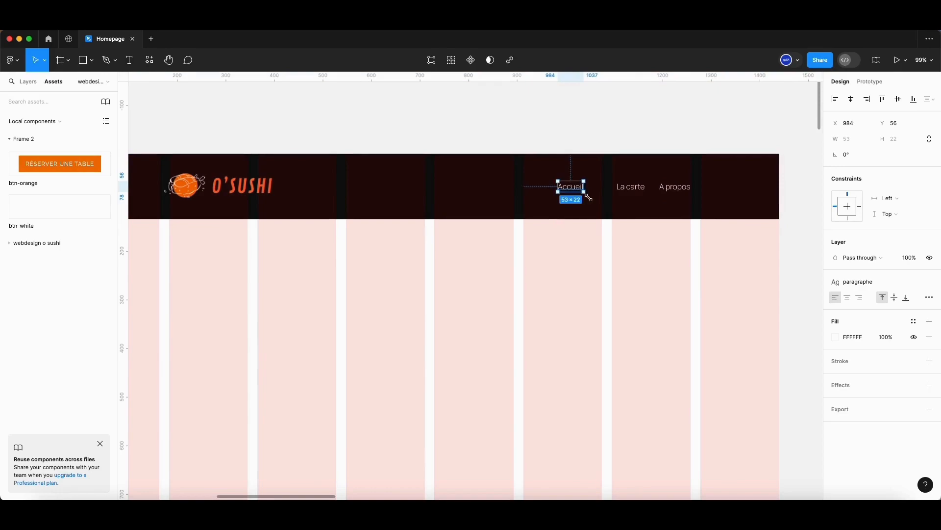
# - Distribute the horizontal spacing of the Accueil, La carte and A propos texts
pyautogui.keyDown('shift'); pyautogui.click(638, 194); pyautogui.keyUp('shift')
pyautogui.keyDown('shift'); pyautogui.click(675, 189); pyautogui.keyUp('shift')
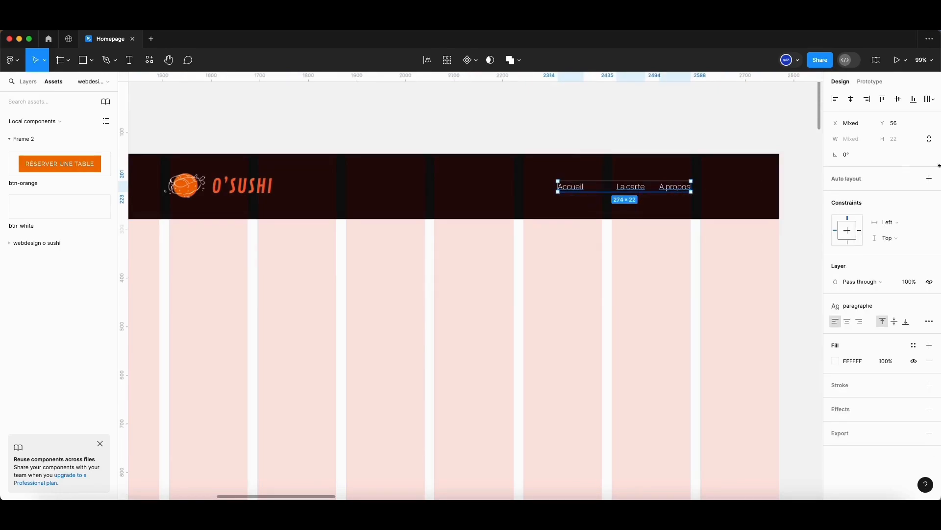
pyautogui.click(935, 100)
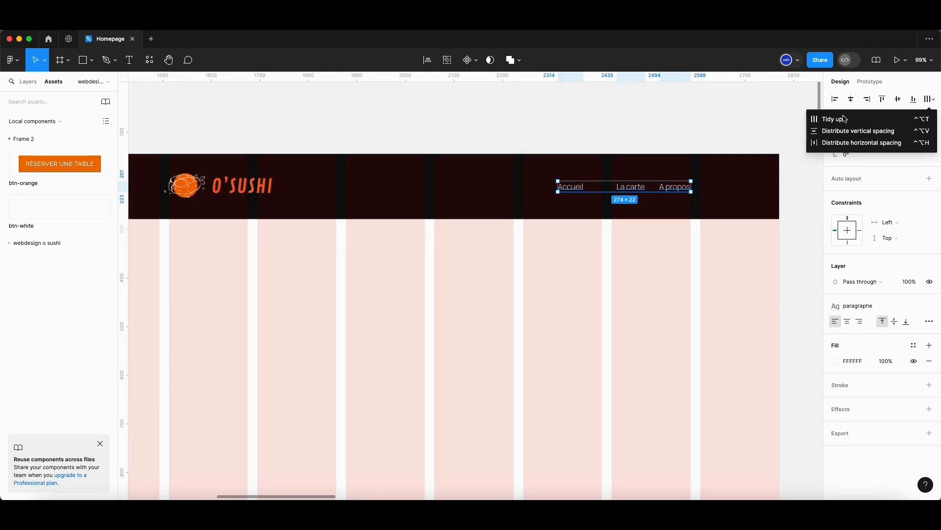
pyautogui.click(857, 142)
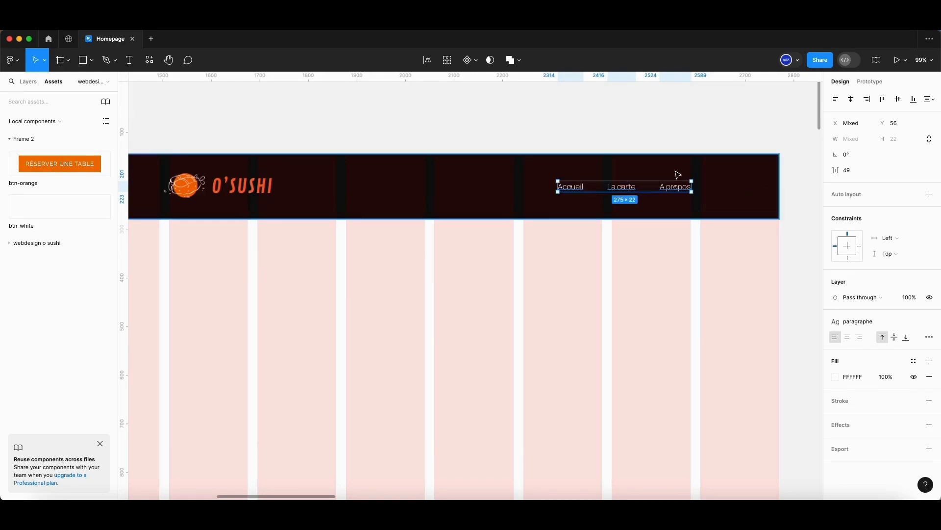
# - Detach the paragraphe text style from the three header menu texts
pyautogui.scroll(-4, 640, 198)
pyautogui.click(771, 139)
pyautogui.moveTo(496, 326); pyautogui.dragTo(478, 307)
pyautogui.moveTo(651, 313); pyautogui.dragTo(456, 306)
pyautogui.scroll(4, 378, 169)
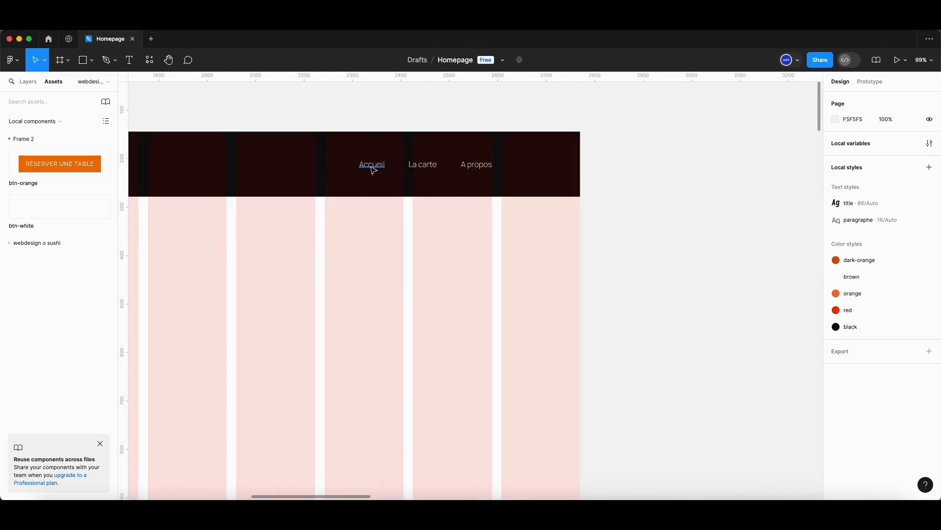
pyautogui.click(372, 164)
pyautogui.keyDown('shift'); pyautogui.click(438, 168); pyautogui.keyUp('shift')
pyautogui.keyDown('shift'); pyautogui.click(494, 168); pyautogui.keyUp('shift')
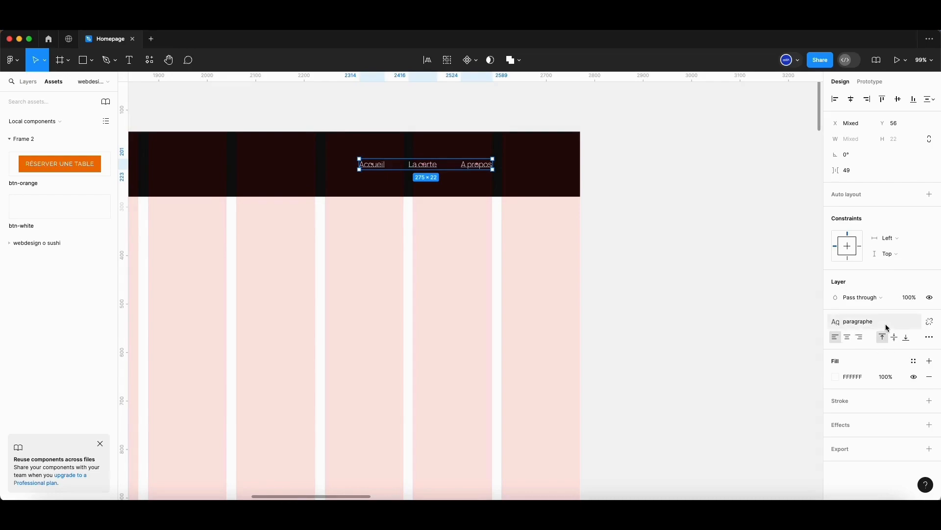
pyautogui.click(929, 321)
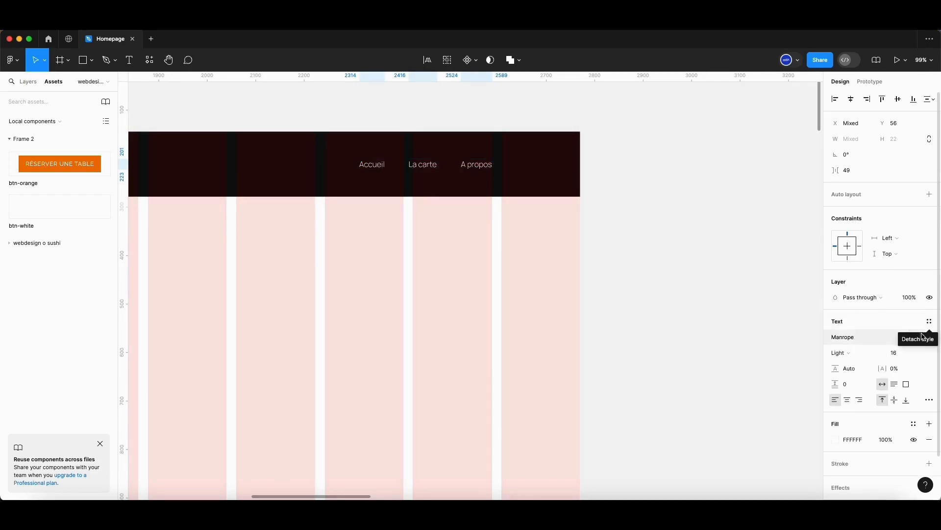
# - Set the font size of the three menu texts to 18 and deselect them
pyautogui.click(898, 356)
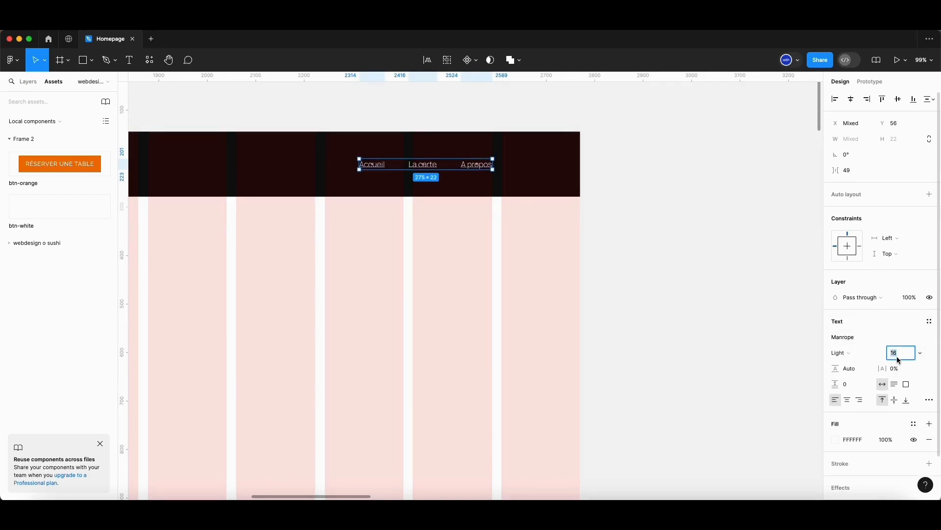
pyautogui.write('18')
pyautogui.press('Return')
pyautogui.click(790, 321)
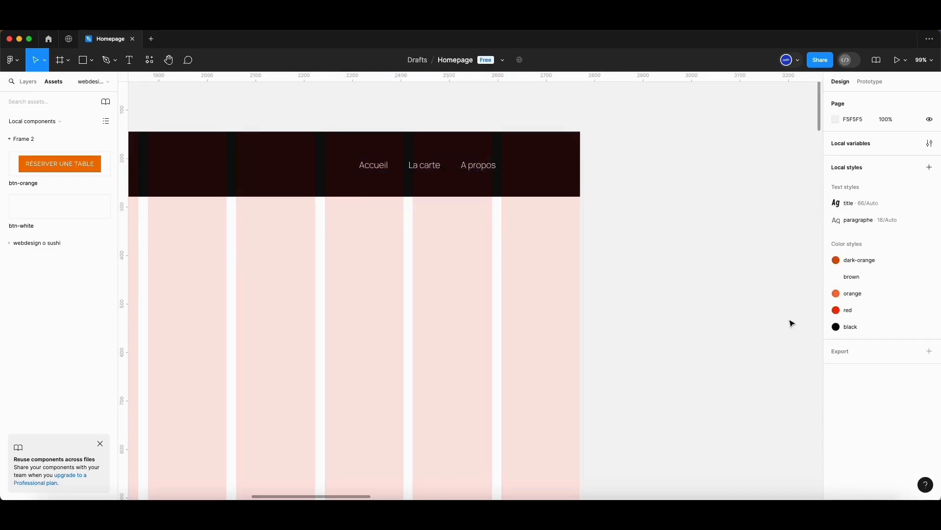
# - Select the Accueil, La carte and A propos texts and apply the title text style to them
pyautogui.scroll(-5, 783, 330)
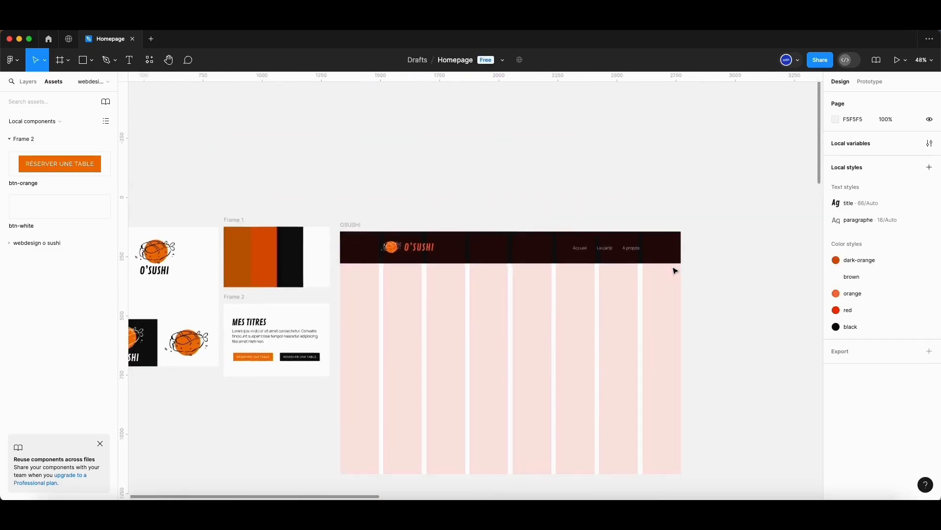
pyautogui.scroll(3, 672, 268)
pyautogui.click(539, 240)
pyautogui.click(579, 241)
pyautogui.click(618, 241)
pyautogui.hotkey('shift', 'Tab')
pyautogui.hotkey('shift', 'Tab')
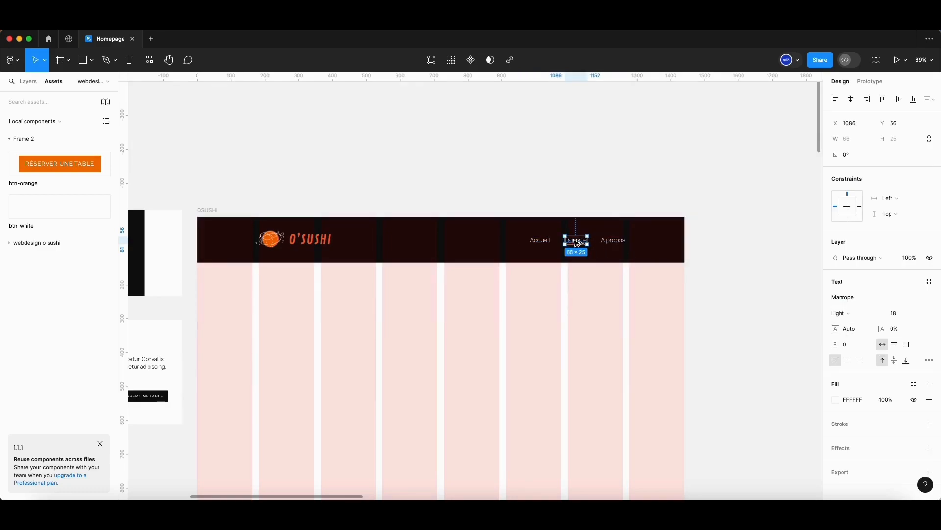
pyautogui.keyDown('shift'); pyautogui.click(577, 242); pyautogui.keyUp('shift')
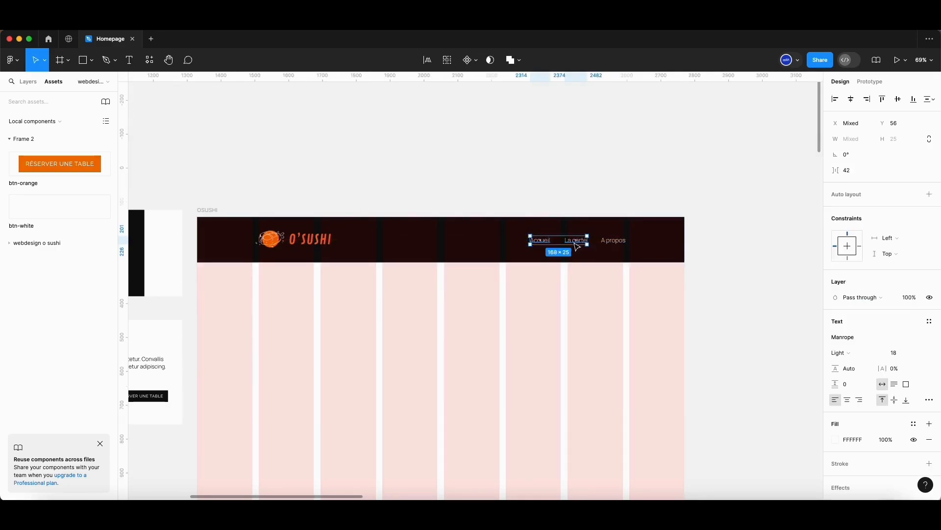
pyautogui.keyDown('shift'); pyautogui.click(619, 243); pyautogui.keyUp('shift')
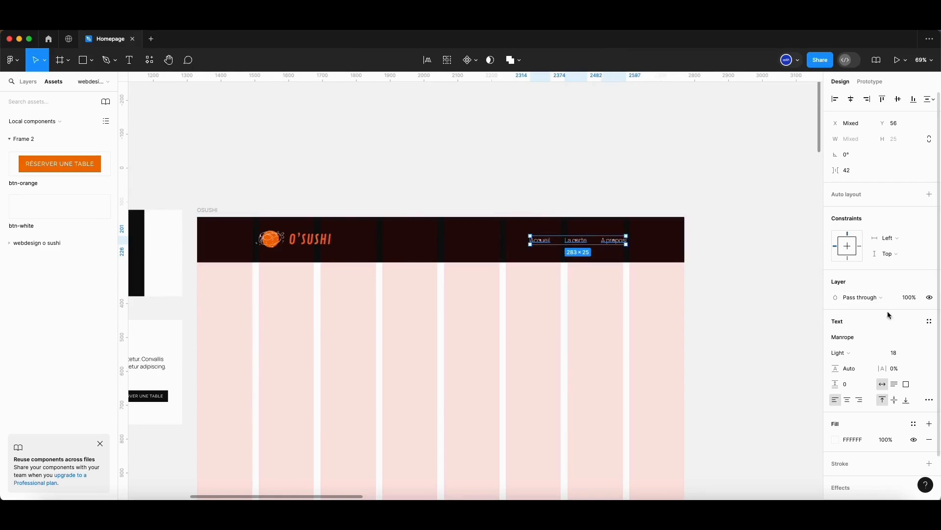
pyautogui.scroll(-2, 882, 333)
pyautogui.click(930, 272)
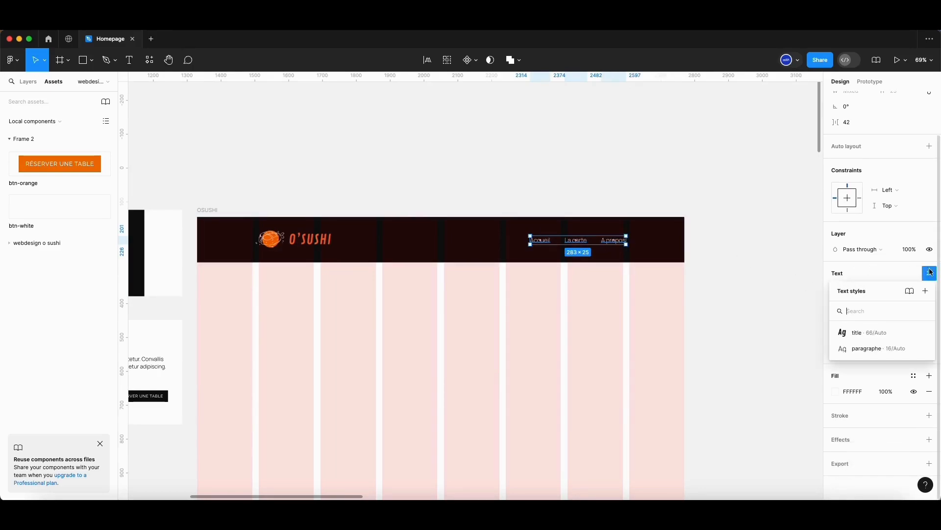
pyautogui.click(857, 332)
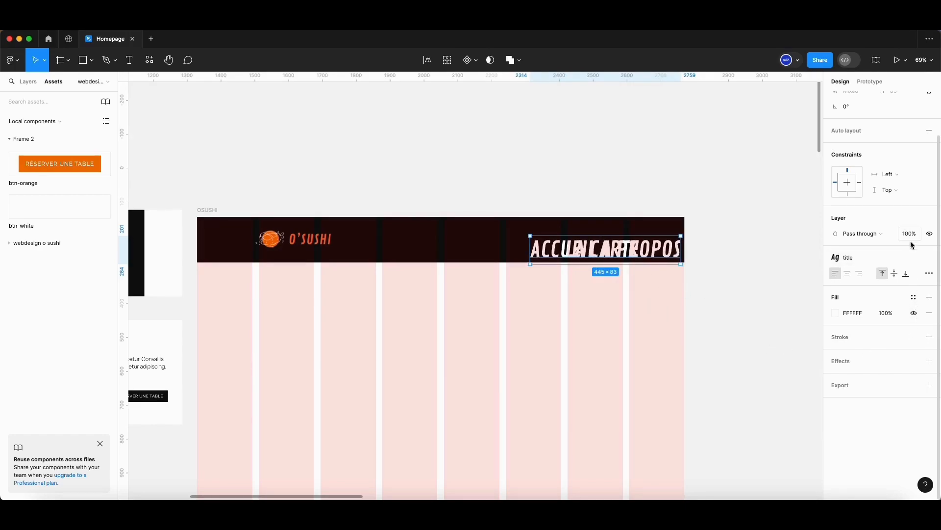
# - Detach the title text style from the three header menu texts and set their font size to 22
pyautogui.click(927, 257)
pyautogui.click(896, 289)
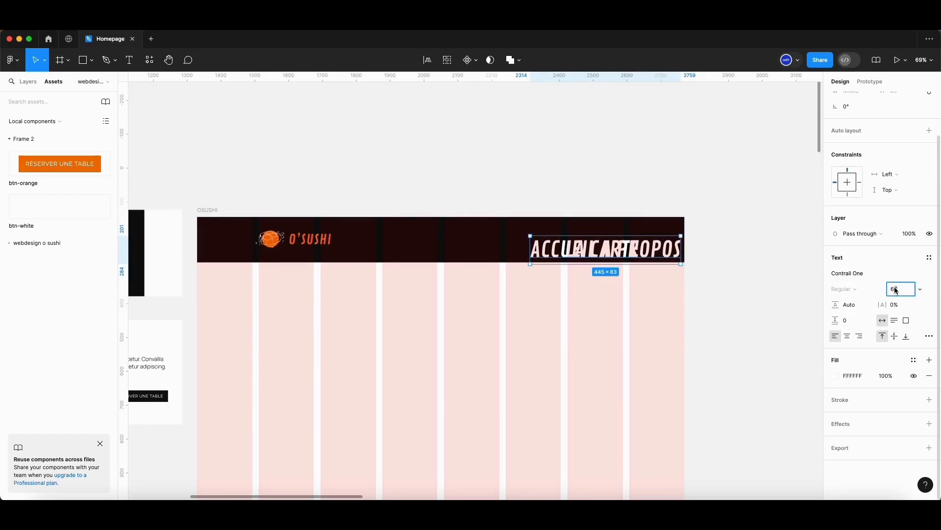
pyautogui.write('22')
pyautogui.press('Return')
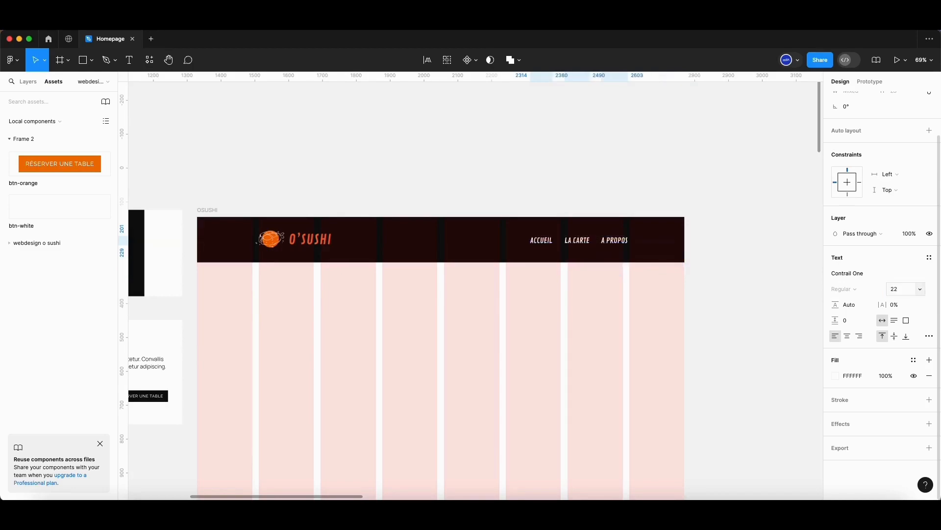
pyautogui.click(729, 315)
pyautogui.scroll(5, 563, 245)
pyautogui.click(512, 262)
pyautogui.keyDown('shift'); pyautogui.click(601, 255); pyautogui.keyUp('shift')
pyautogui.keyDown('shift'); pyautogui.click(693, 254); pyautogui.keyUp('shift')
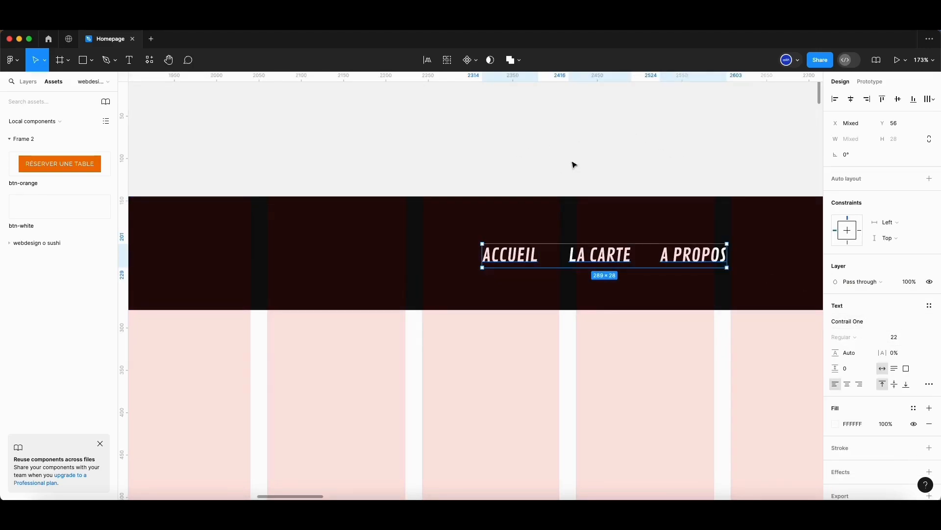
pyautogui.press('-')
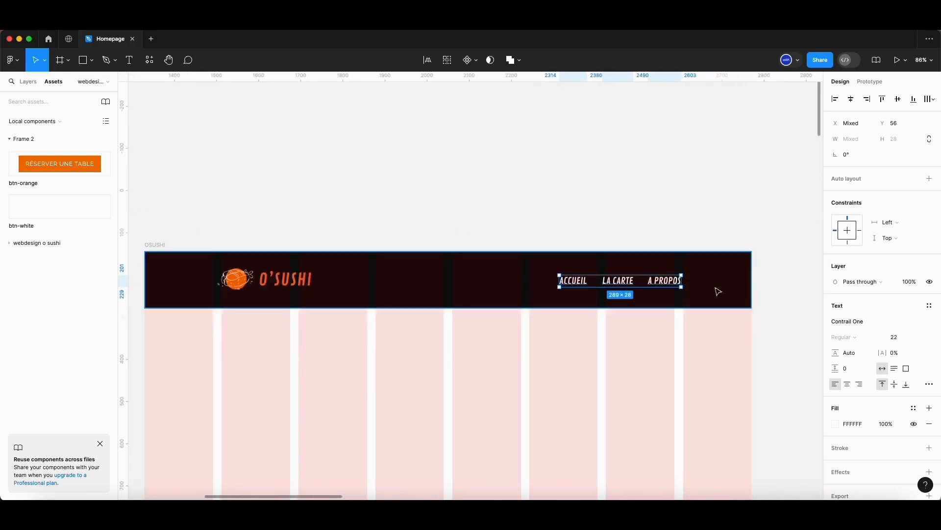
pyautogui.click(640, 196)
# - Draw a full-width rectangle below the header in the OSUSHI frame and stretch it to 1440 × 879 at Y 134
pyautogui.press('-')
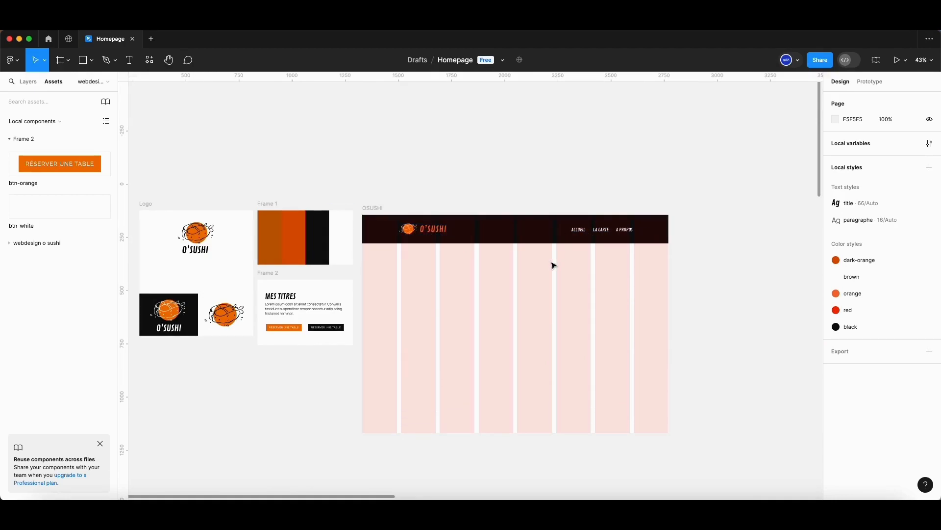
pyautogui.scroll(3, 549, 260)
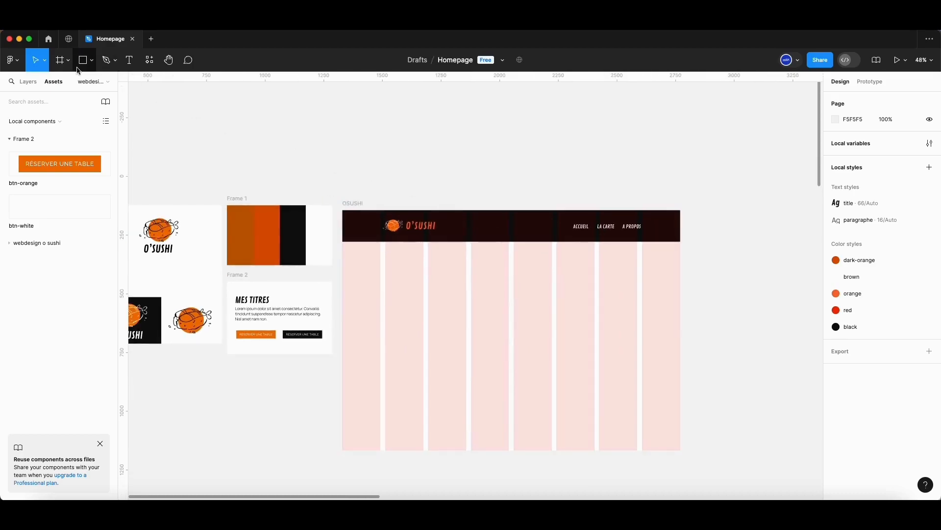
pyautogui.click(85, 63)
pyautogui.moveTo(344, 243); pyautogui.dragTo(680, 418)
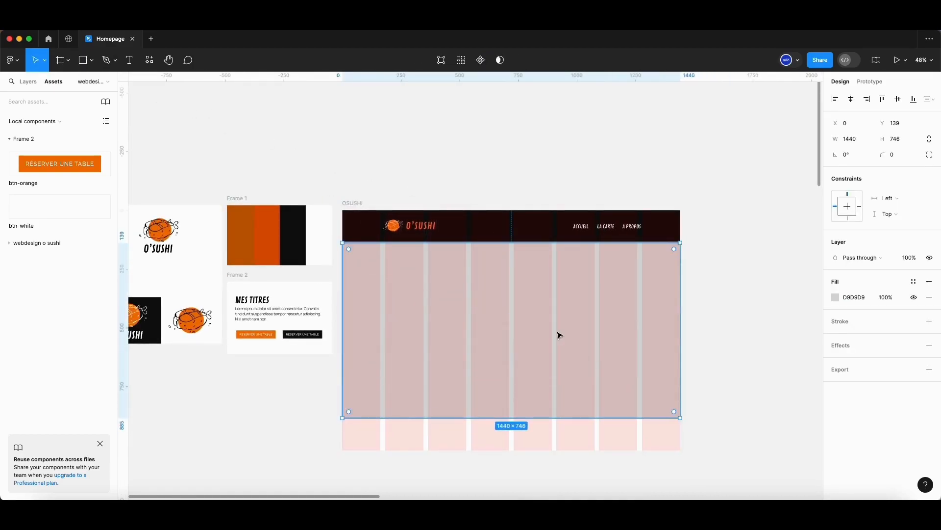
pyautogui.moveTo(511, 243); pyautogui.dragTo(510, 241)
pyautogui.moveTo(520, 425); pyautogui.dragTo(519, 455)
# - Apply the black color style to the fill of the large rectangle below the header
pyautogui.click(834, 298)
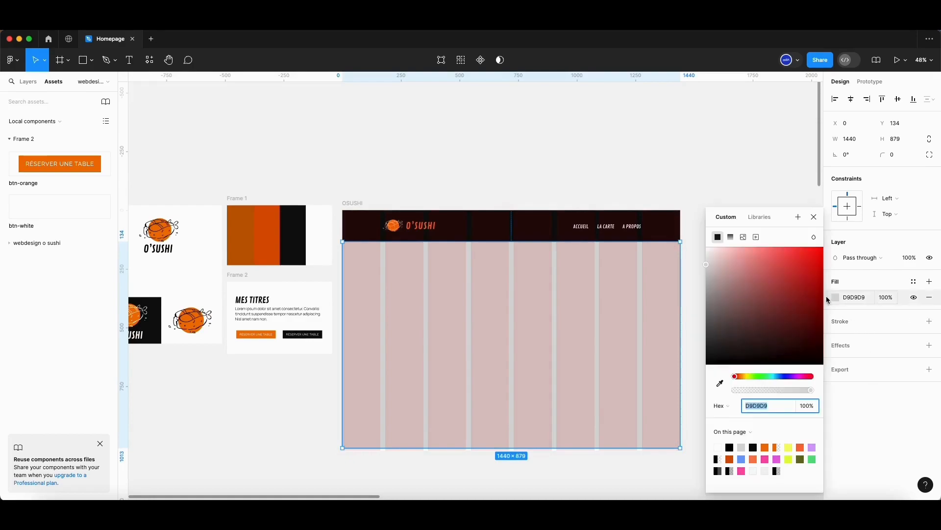
pyautogui.click(760, 217)
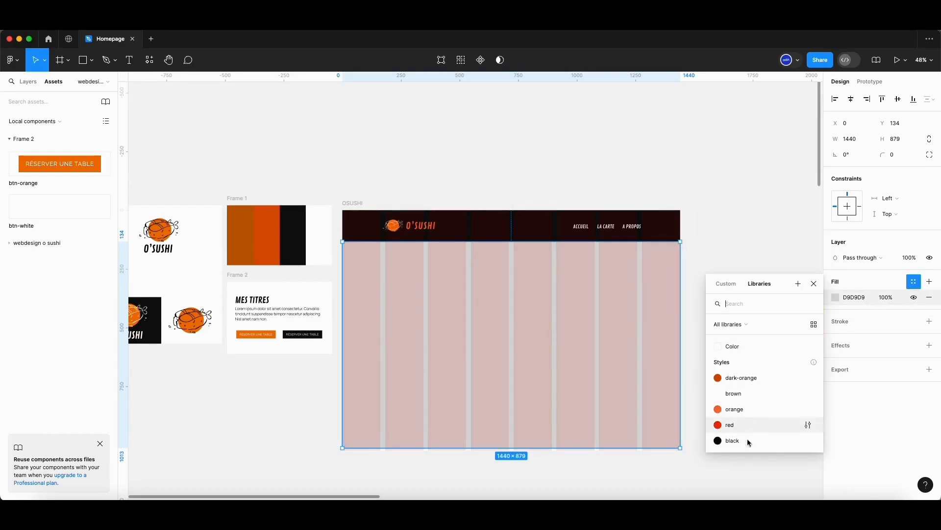
pyautogui.click(740, 440)
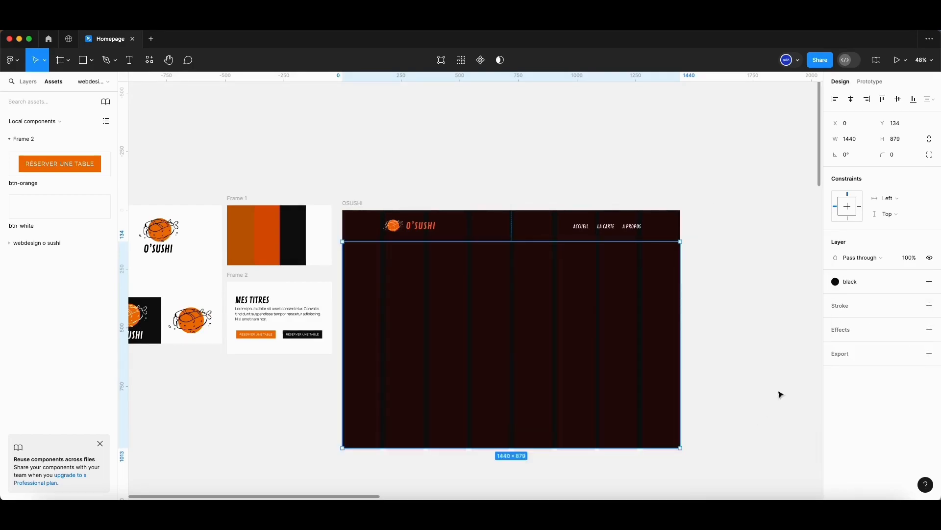
pyautogui.click(877, 282)
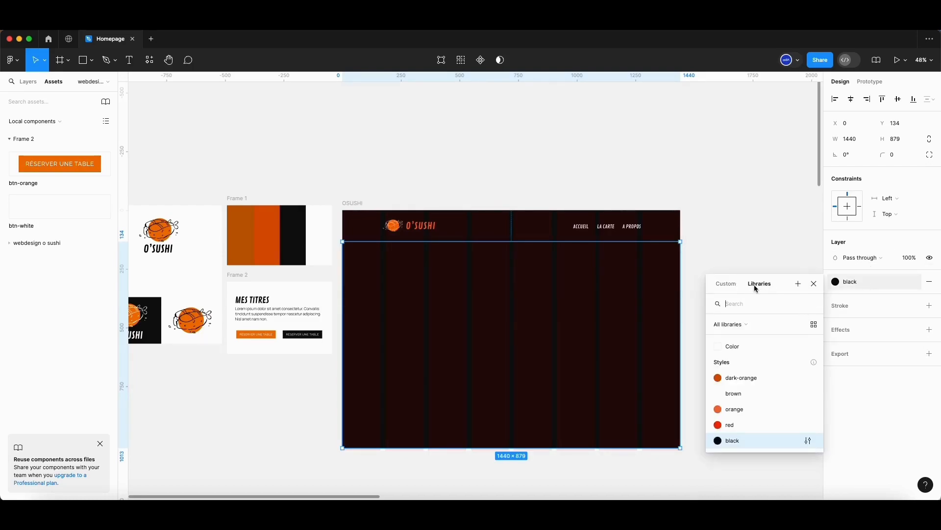
pyautogui.click(722, 285)
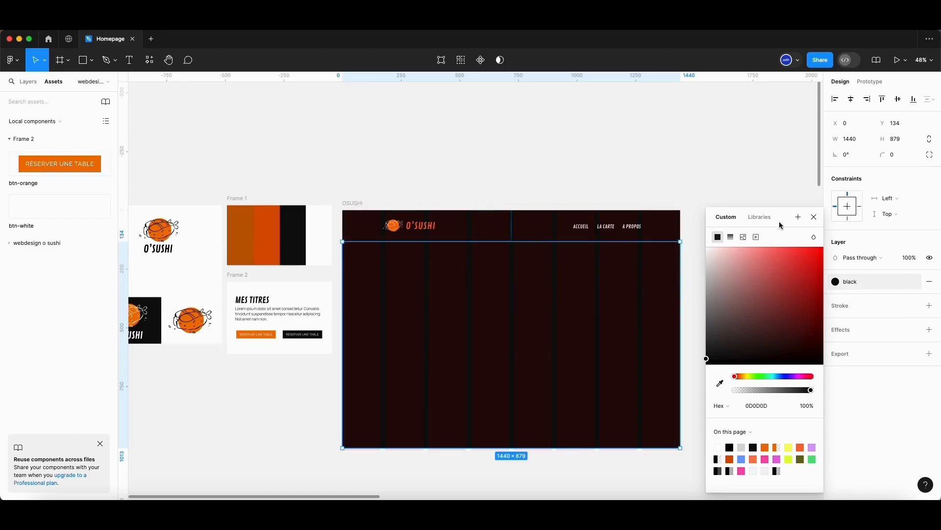
pyautogui.click(766, 222)
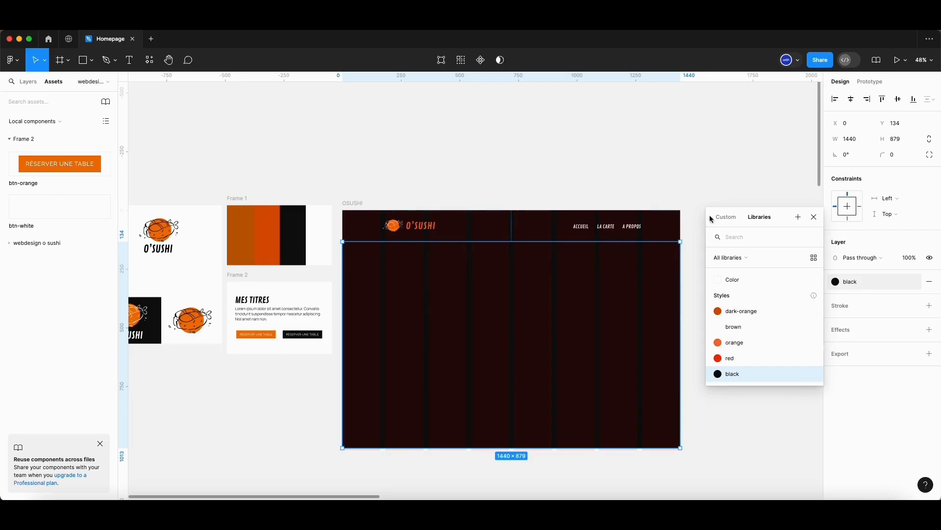
pyautogui.click(731, 216)
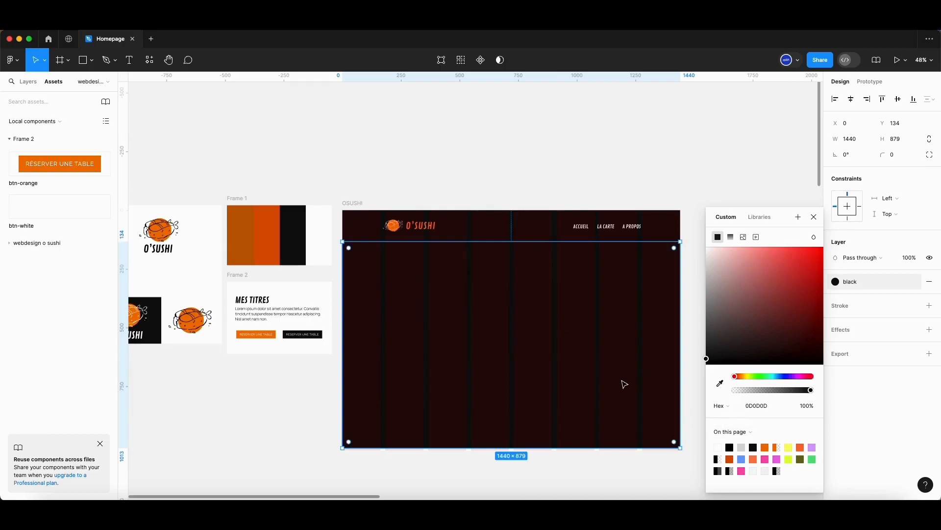
pyautogui.click(548, 162)
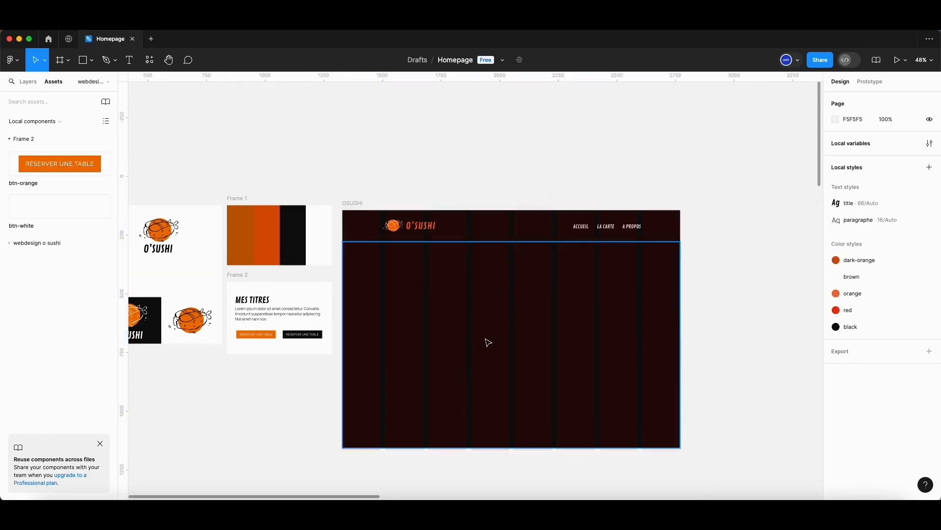
# - Examine the hero section of the finished webdesign o sushi frame and return to the OSUSHI frame
pyautogui.scroll(2, 456, 304)
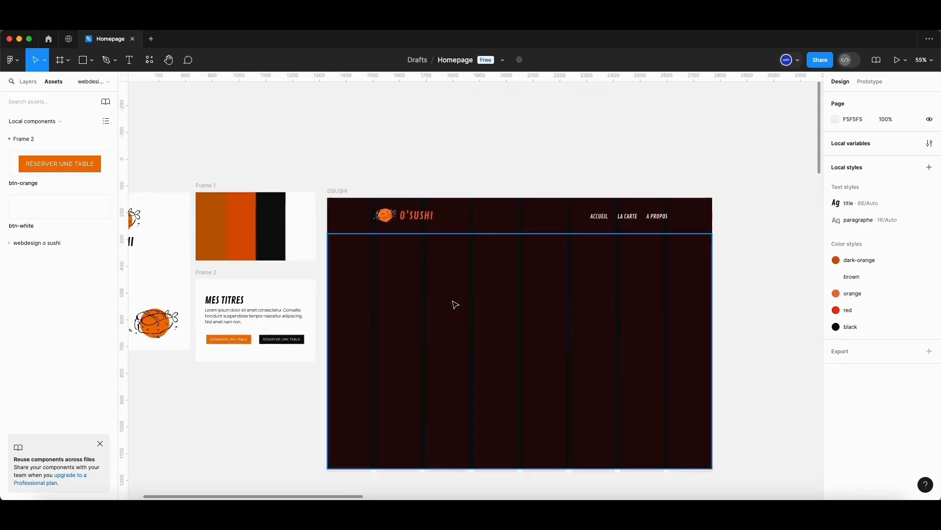
pyautogui.scroll(-1, 762, 316)
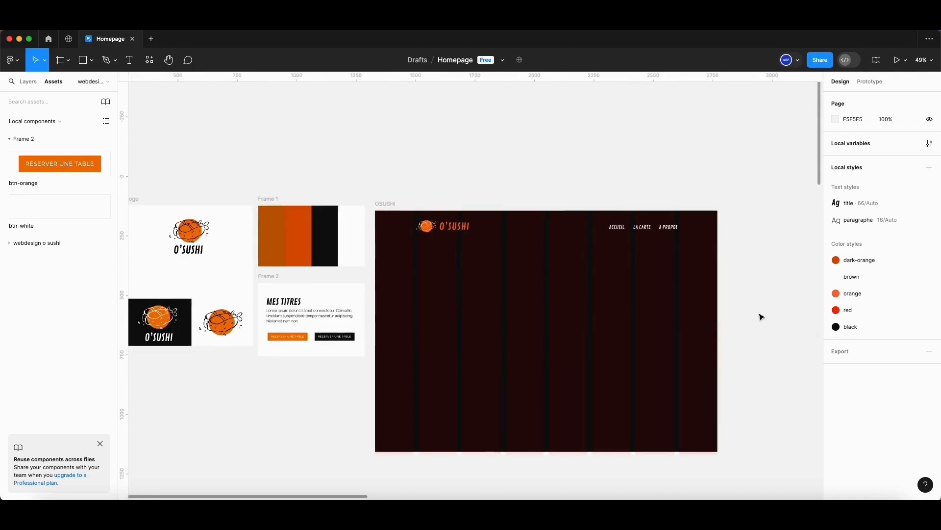
pyautogui.scroll(-3, 567, 321)
pyautogui.scroll(3, 565, 319)
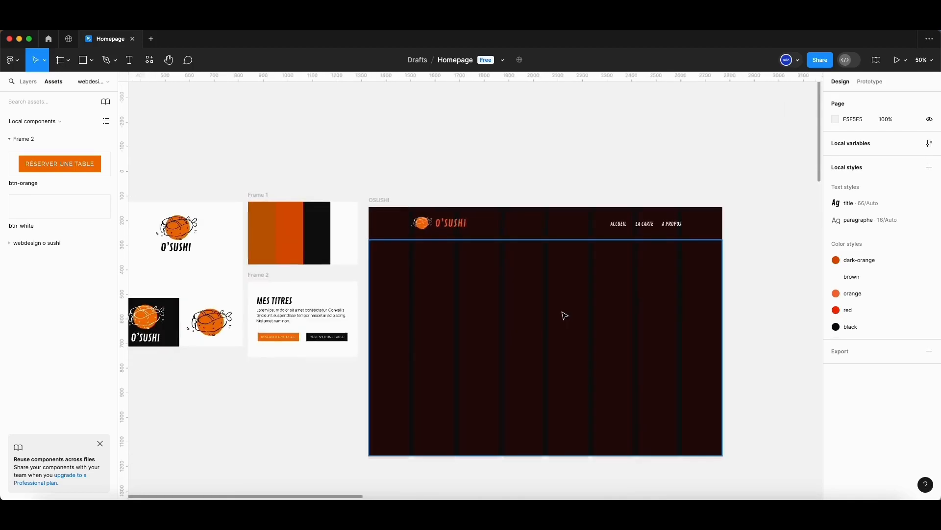
pyautogui.scroll(-5, 564, 316)
pyautogui.moveTo(682, 332); pyautogui.dragTo(449, 335)
pyautogui.scroll(10, 490, 319)
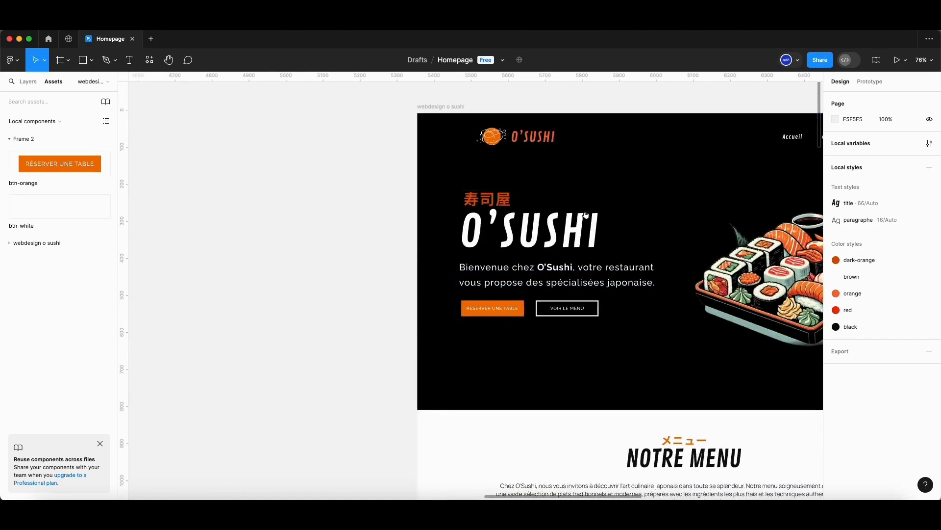
pyautogui.hscroll(5, 441, 275)
pyautogui.scroll(1, 442, 274)
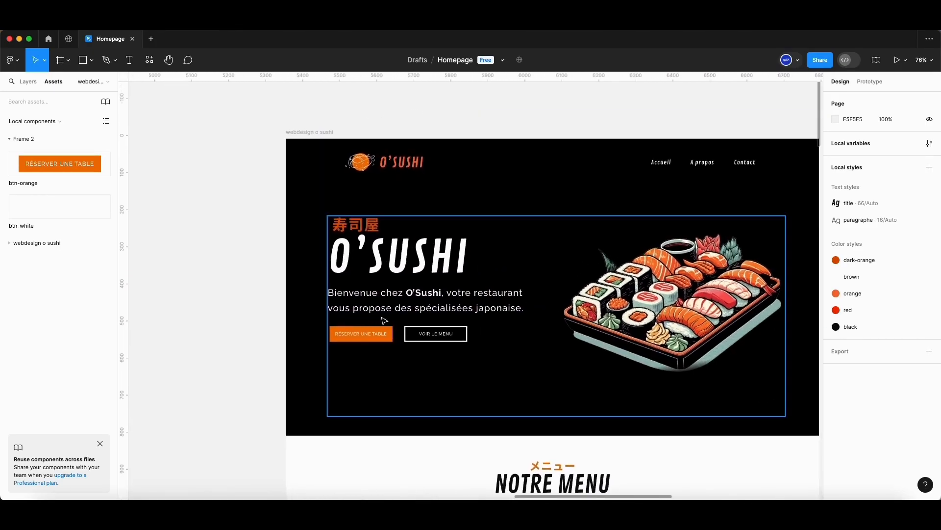
pyautogui.scroll(-5, 544, 351)
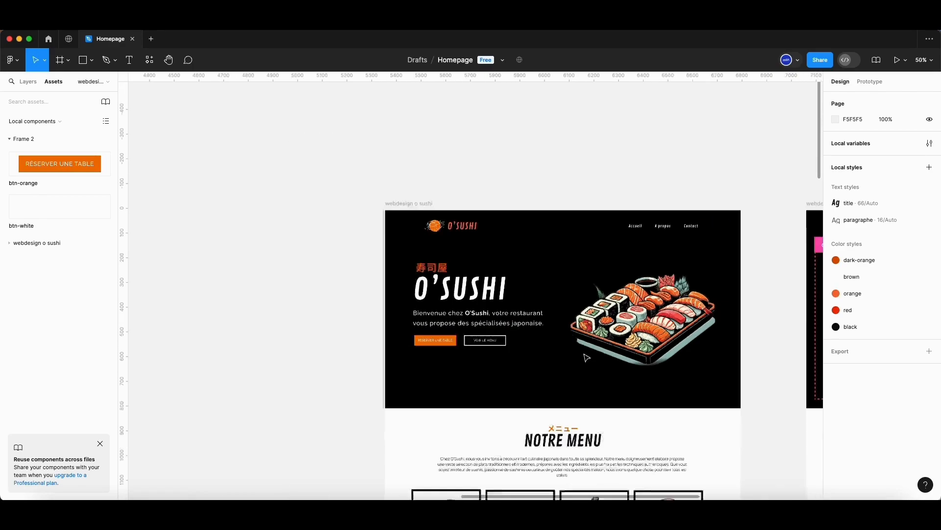
pyautogui.hscroll(-15, 343, 311)
pyautogui.hscroll(-8, 448, 337)
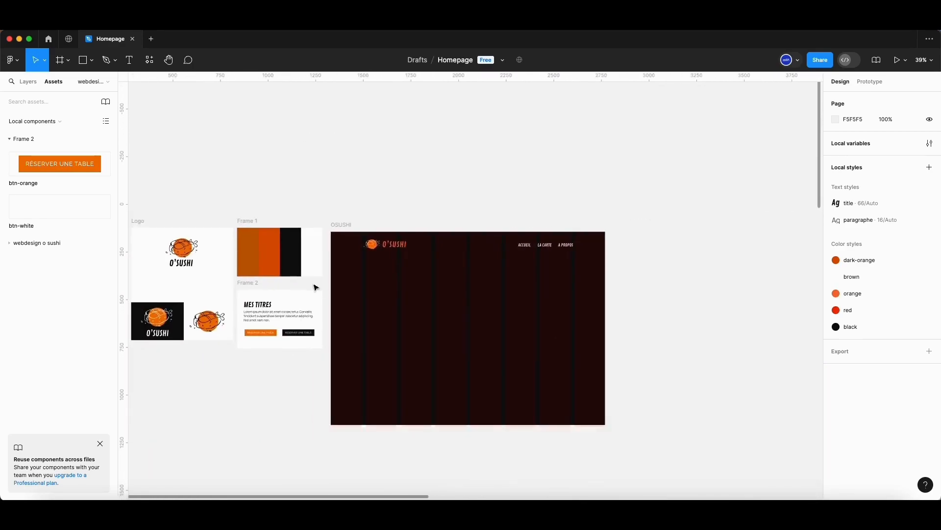
pyautogui.scroll(3, 315, 284)
pyautogui.click(129, 60)
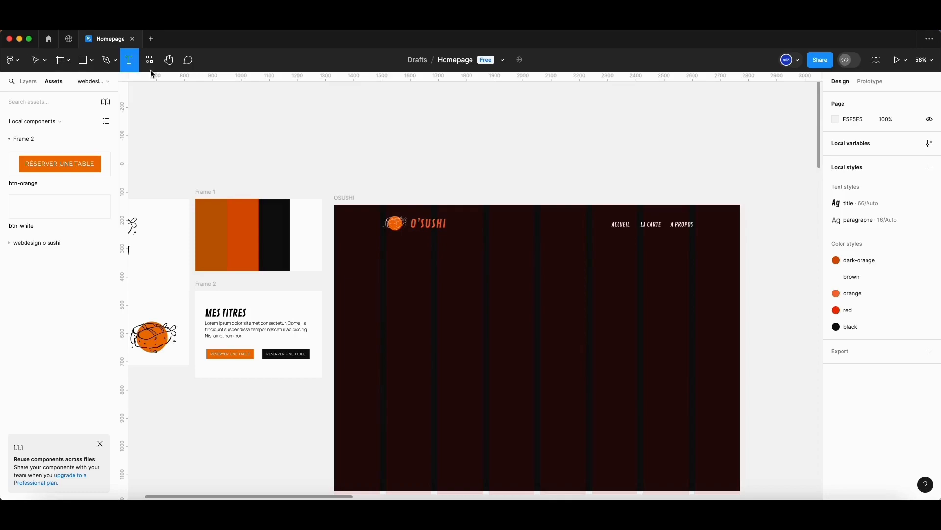
pyautogui.click(421, 288)
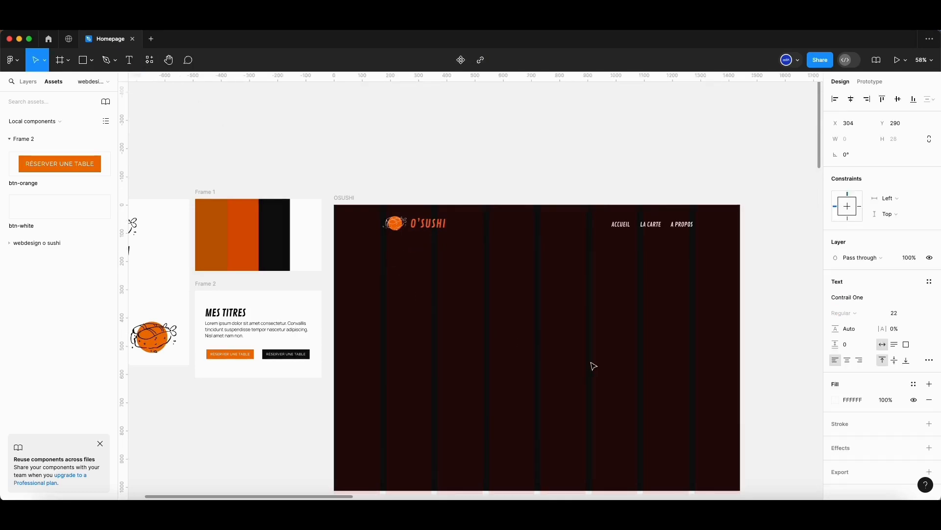
pyautogui.press('Escape')
# - Copy the Japanese text 寿司屋 from the hero section of the webdesign o sushi frame
pyautogui.scroll(-5, 362, 326)
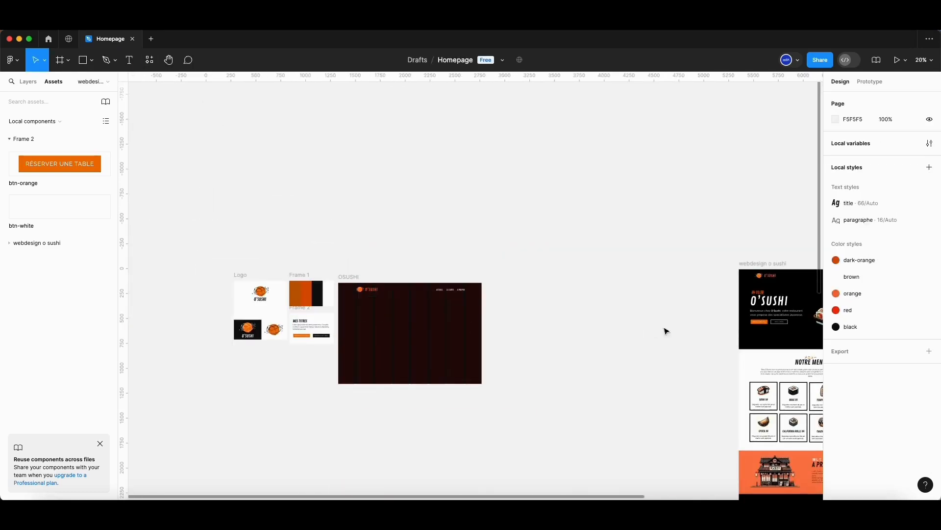
pyautogui.hscroll(5, 620, 332)
pyautogui.scroll(5, 564, 312)
pyautogui.click(485, 300)
pyautogui.click(485, 300)
pyautogui.doubleClick(485, 300)
pyautogui.hotkey('ctrl', 'c')
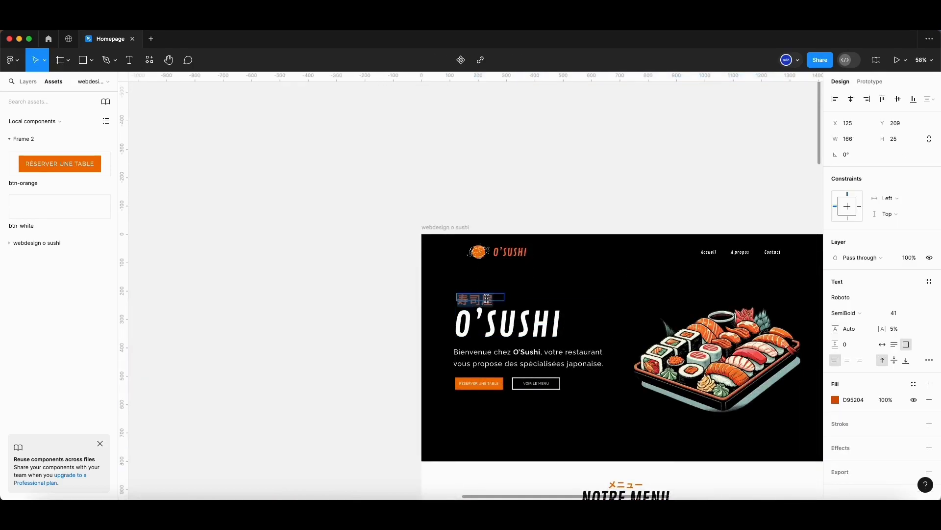
pyautogui.click(394, 268)
pyautogui.click(350, 281)
# - Paste 寿司屋 as a new text in the OSUSHI hero area and place it below the logo at X 183, Y 241
pyautogui.hscroll(-15, 237, 310)
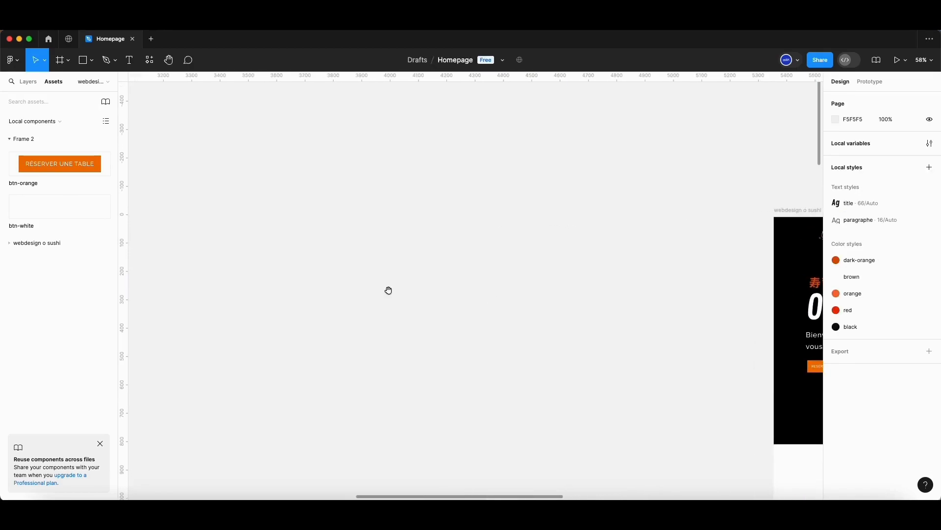
pyautogui.moveTo(346, 360); pyautogui.dragTo(446, 359)
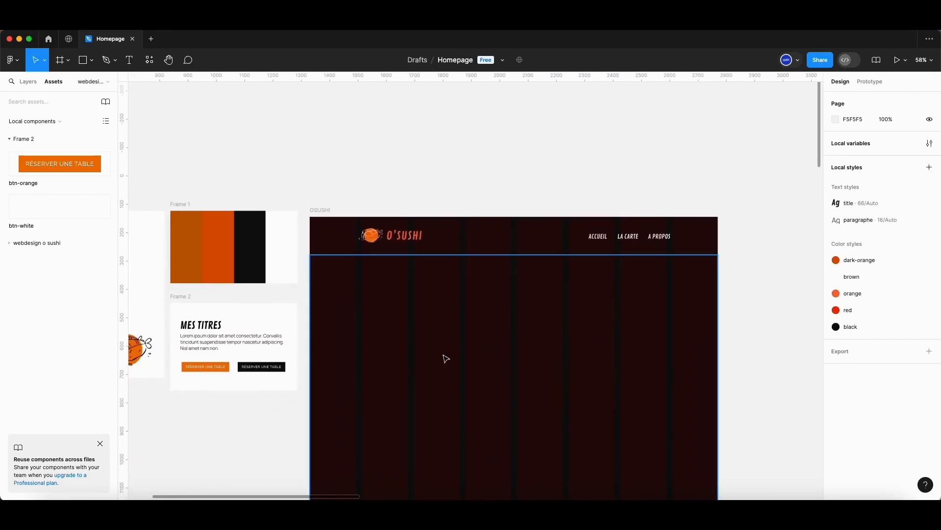
pyautogui.press('t')
pyautogui.click(428, 324)
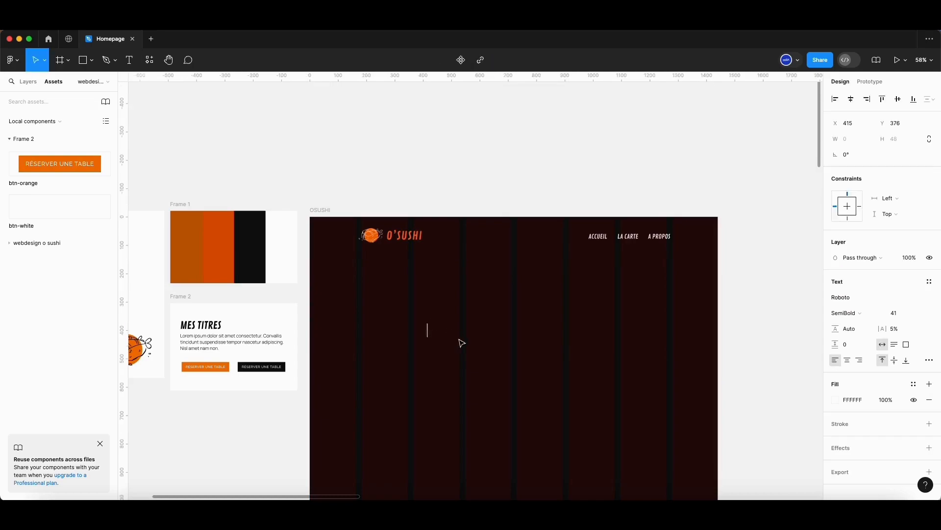
pyautogui.hotkey('ctrl', 'v')
pyautogui.press('Escape')
pyautogui.moveTo(454, 335); pyautogui.dragTo(389, 297)
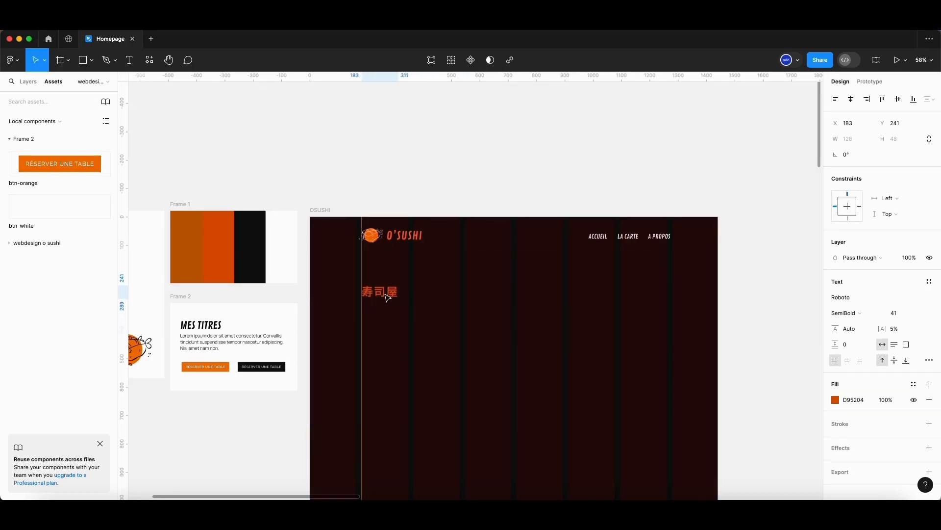
# - Add the text O'SUSHI to the hero area and place it directly under the Japanese text at X 177, Y 308
pyautogui.click(469, 346)
pyautogui.press('t')
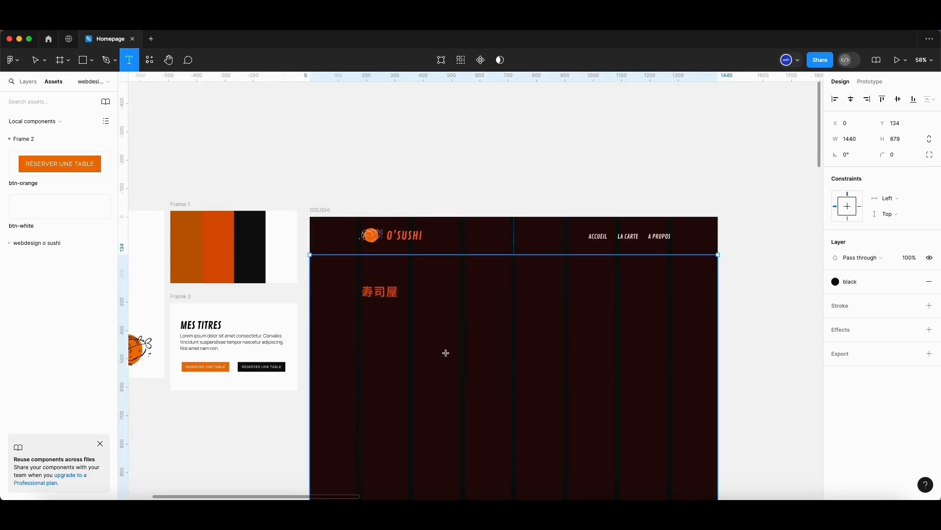
pyautogui.click(444, 353)
pyautogui.write('O')
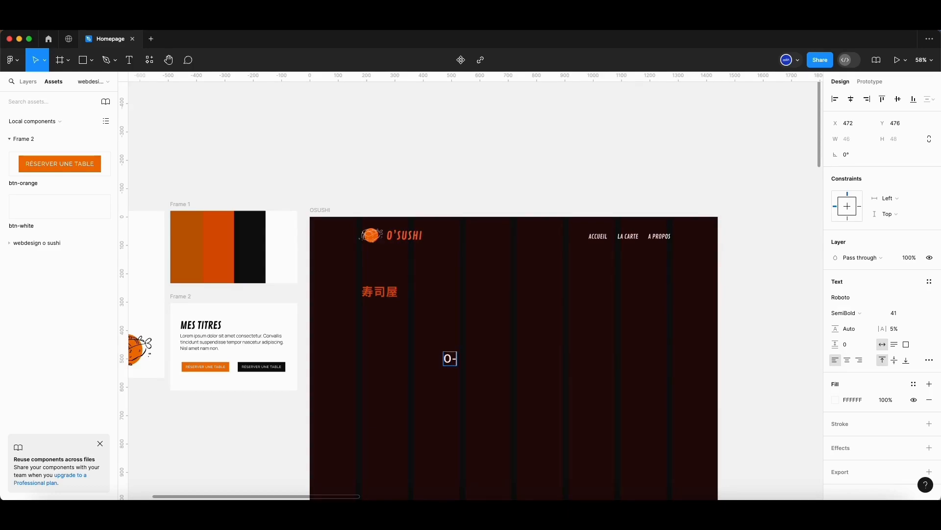
pyautogui.write("'SUSHI")
pyautogui.press('Escape')
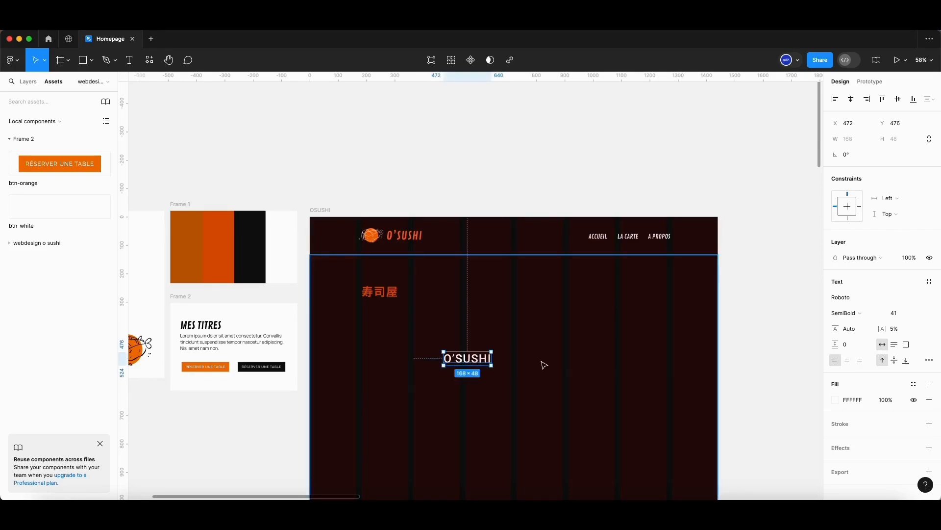
pyautogui.moveTo(480, 363); pyautogui.dragTo(396, 314)
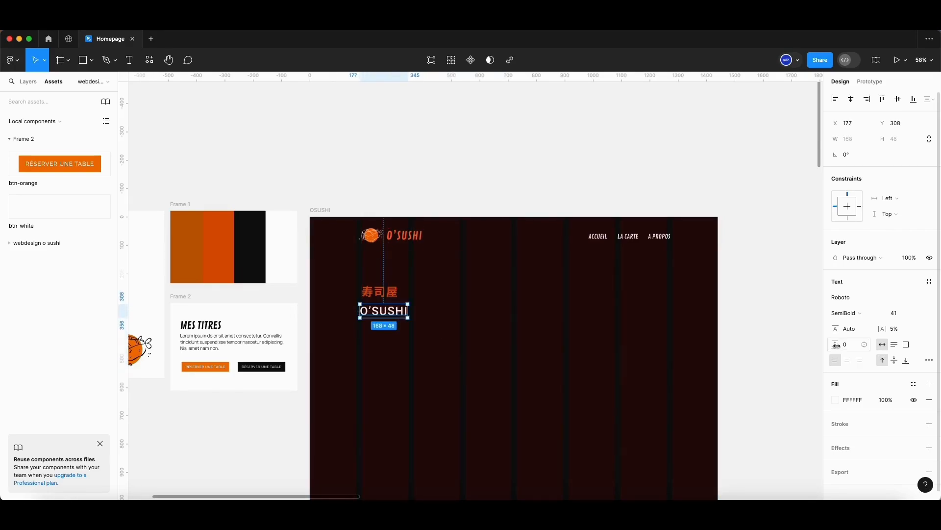
# - Apply the title text style to the O'SUSHI hero text and detach the text from that style
pyautogui.click(929, 281)
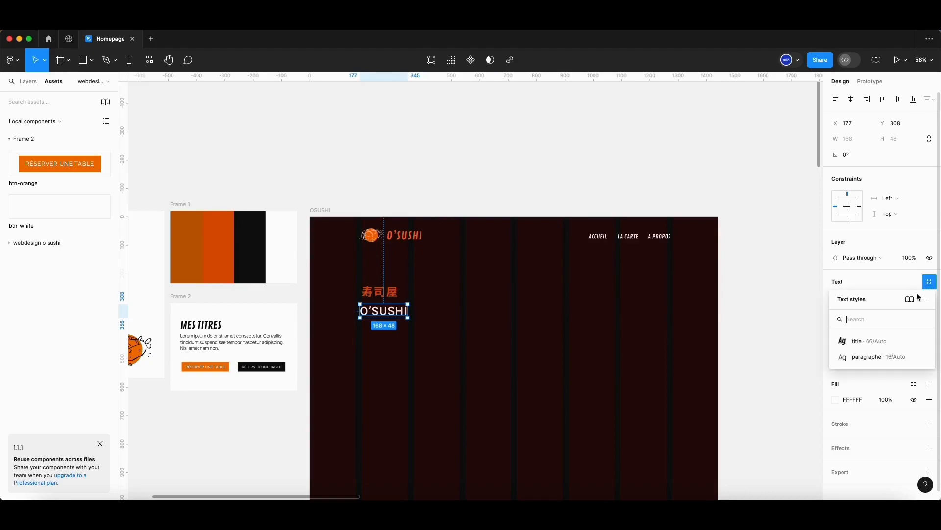
pyautogui.click(866, 341)
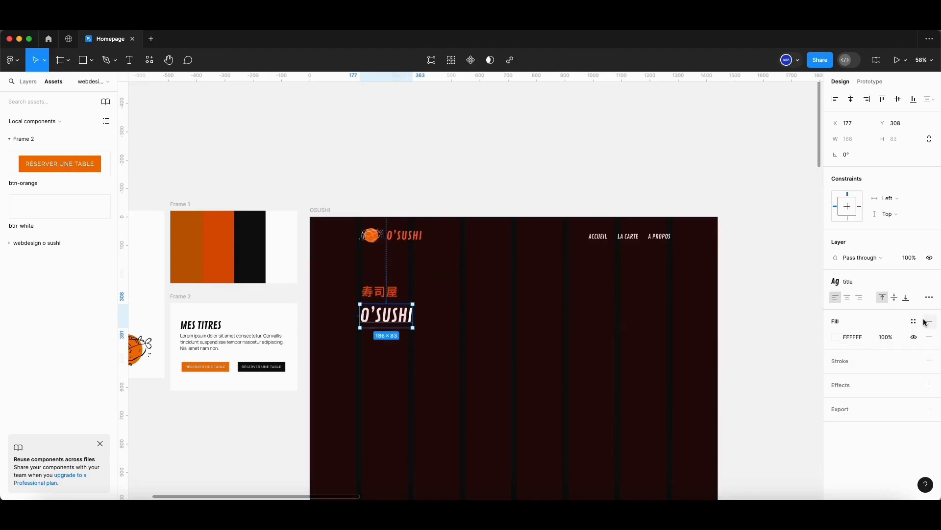
pyautogui.click(925, 283)
# - Set the O'SUSHI hero text's font size to 135 and move it to X 149, Y 289, under the Japanese text
pyautogui.click(900, 312)
pyautogui.hotkey('shift', 'Up')
pyautogui.hotkey('shift', 'Up')
pyautogui.hotkey('shift', 'Up')
pyautogui.hotkey('shift', 'Up')
pyautogui.hotkey('shift', 'Up')
pyautogui.hotkey('shift', 'Up')
pyautogui.hotkey('shift', 'Up')
pyautogui.hotkey('shift', 'Up')
pyautogui.hotkey('shift', 'Up')
pyautogui.hotkey('shift', 'Up')
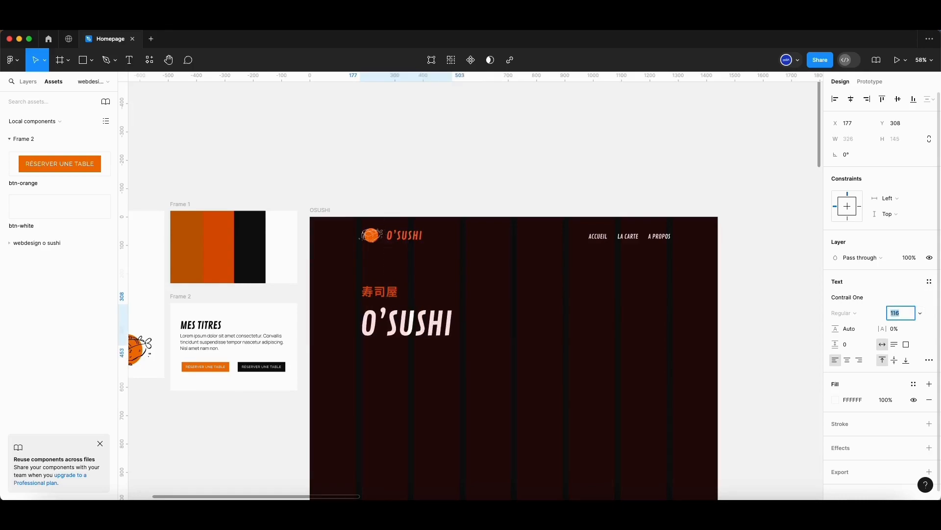
pyautogui.hotkey('shift', 'Down')
pyautogui.hotkey('shift', 'Down')
pyautogui.hotkey('shift', 'Down')
pyautogui.press('Down')
pyautogui.scroll(3, 454, 298)
pyautogui.moveTo(407, 345); pyautogui.dragTo(396, 334)
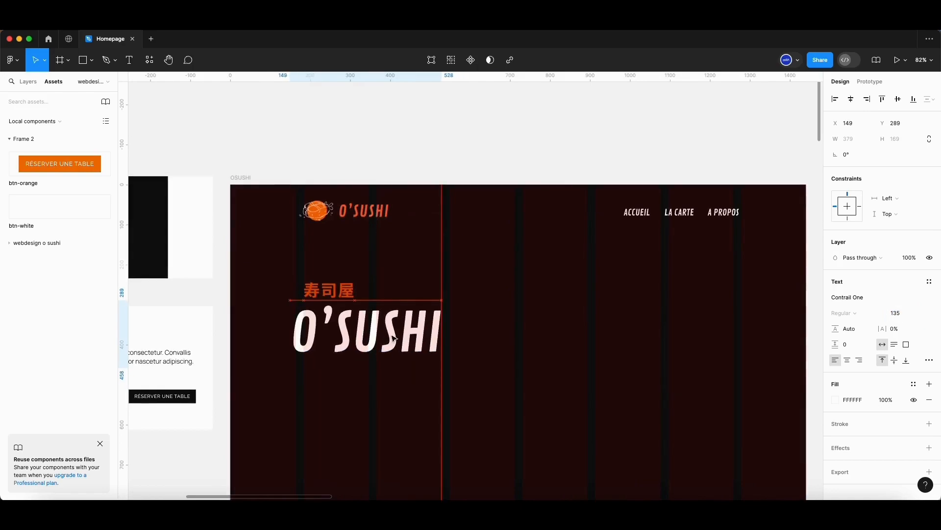
# - Move the Japanese text 寿司屋 to X 163, Y 241, near the left edge of the O'SUSHI title
pyautogui.click(328, 288)
pyautogui.hotkey('shift', '1')
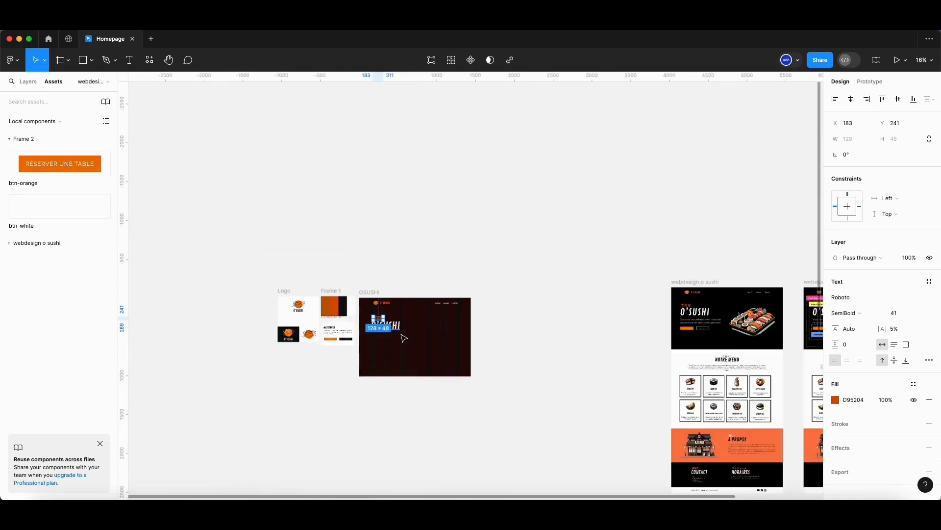
pyautogui.scroll(5, 357, 321)
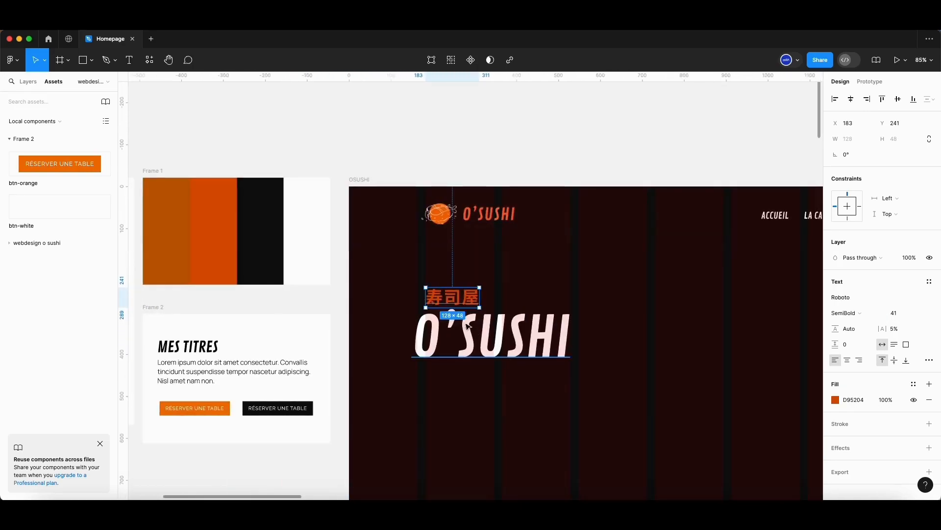
pyautogui.moveTo(463, 296); pyautogui.dragTo(451, 292)
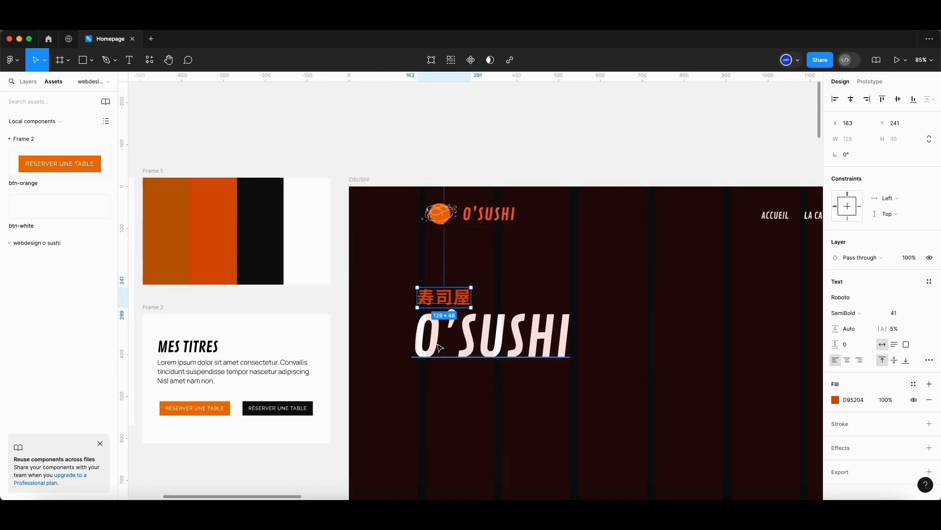
pyautogui.keyDown('shift'); pyautogui.click(438, 344); pyautogui.keyUp('shift')
pyautogui.click(682, 280)
# - Add a text box of about 628 × 116 at X 163, Y 458 under the O'SUSHI title with the placeholder text sss
pyautogui.scroll(-2, 393, 327)
pyautogui.scroll(-5, 395, 330)
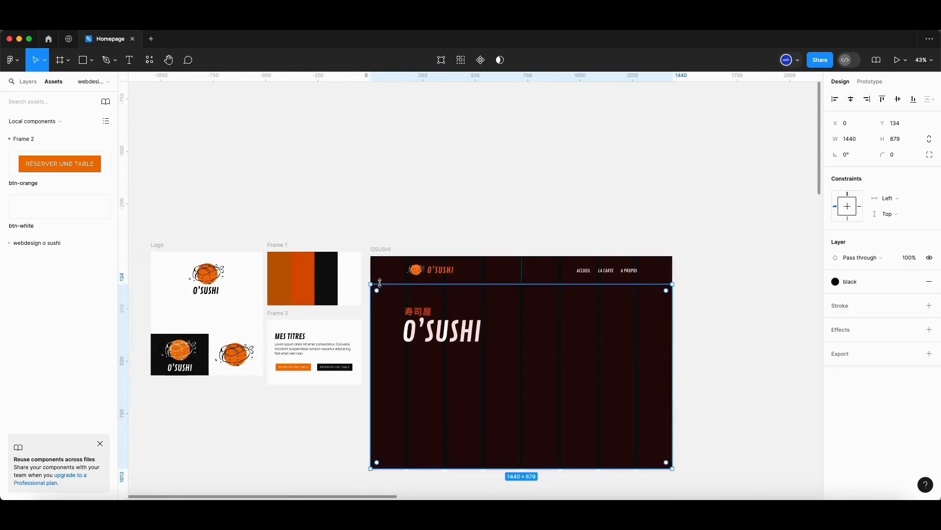
pyautogui.scroll(-1, 428, 372)
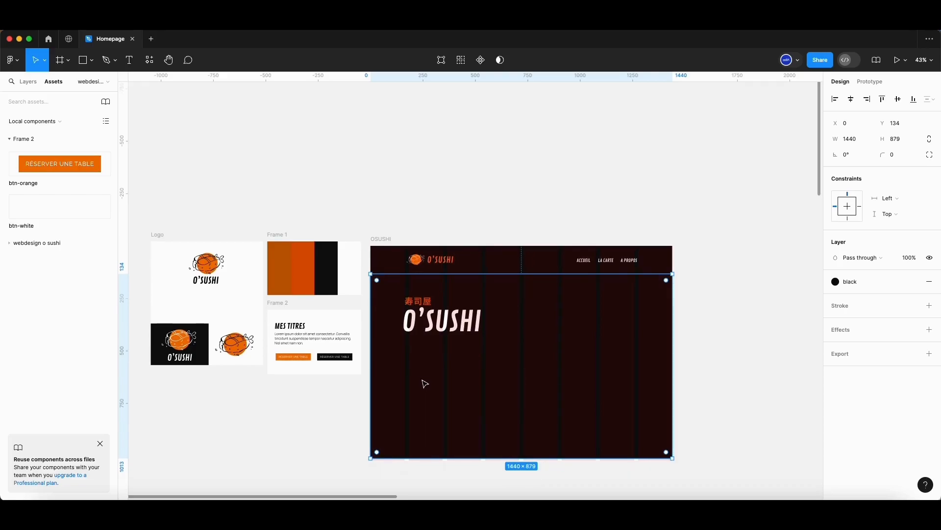
pyautogui.press('t')
pyautogui.moveTo(405, 341); pyautogui.dragTo(536, 366)
pyautogui.write('sss')
# - Copy the welcome paragraph from the hero section of the webdesign o sushi frame
pyautogui.scroll(-8, 393, 376)
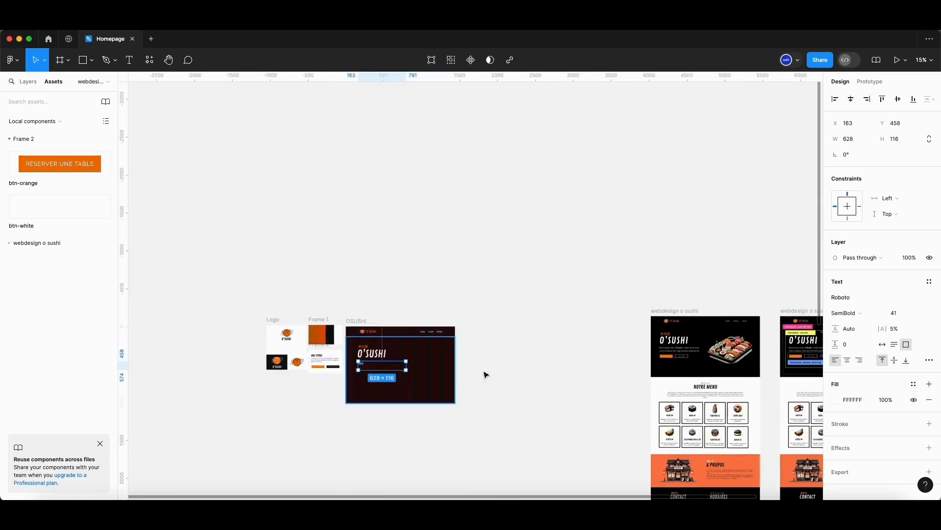
pyautogui.scroll(10, 725, 360)
pyautogui.doubleClick(479, 312)
pyautogui.doubleClick(478, 312)
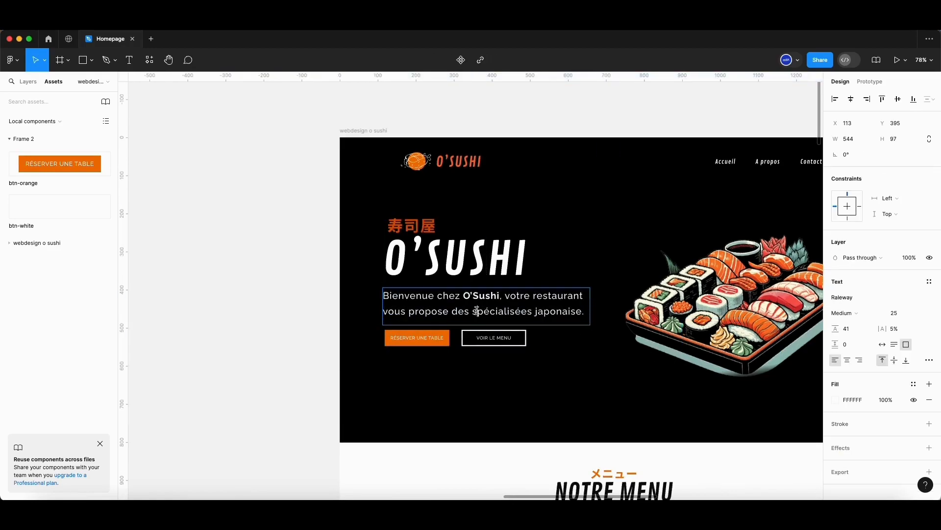
pyautogui.press('super+a')
pyautogui.press('super+c')
pyautogui.press('Escape')
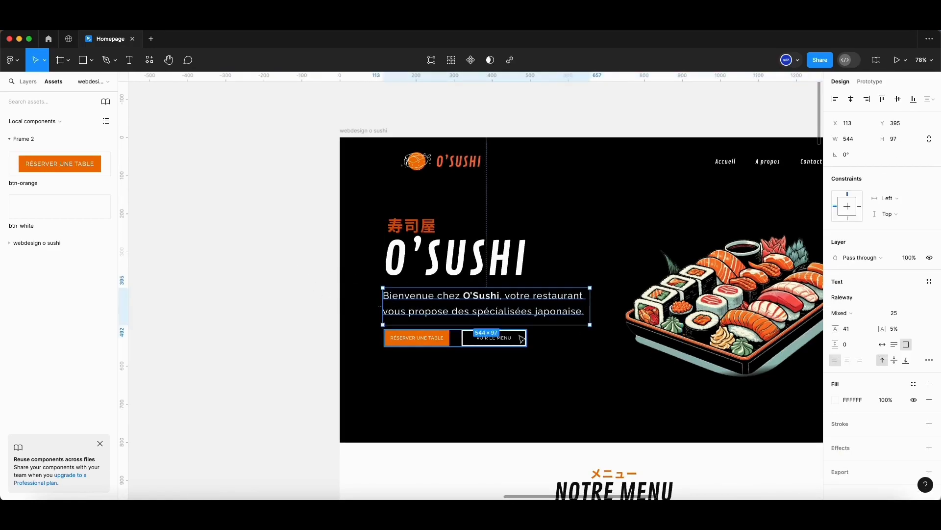
# - Replace the placeholder sss in the OSUSHI hero area with the copied welcome paragraph
pyautogui.scroll(-5, 471, 346)
pyautogui.scroll(5, 201, 347)
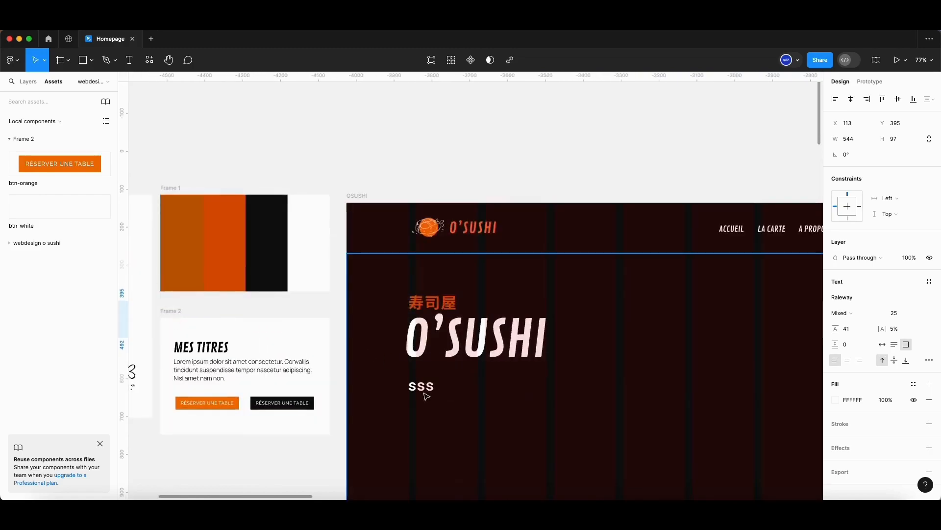
pyautogui.click(426, 396)
pyautogui.doubleClick(416, 391)
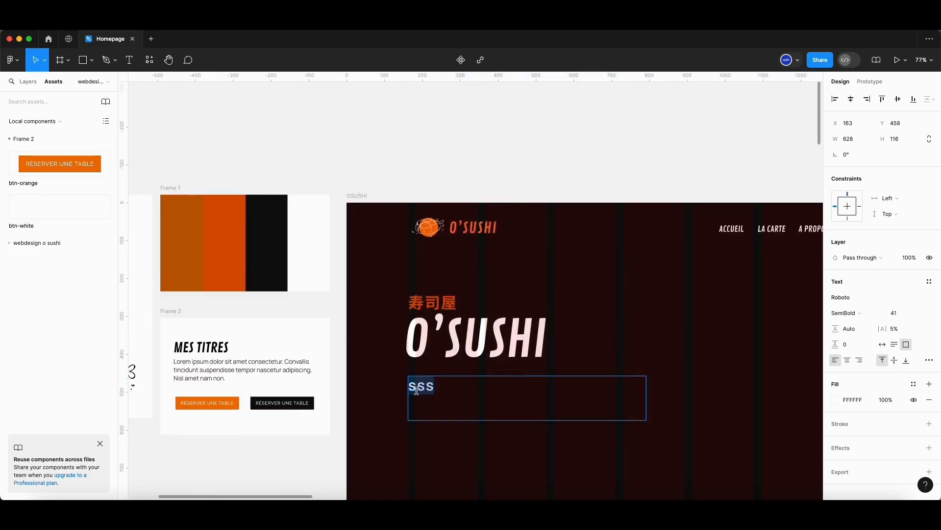
pyautogui.press('super+v')
pyautogui.press('Escape')
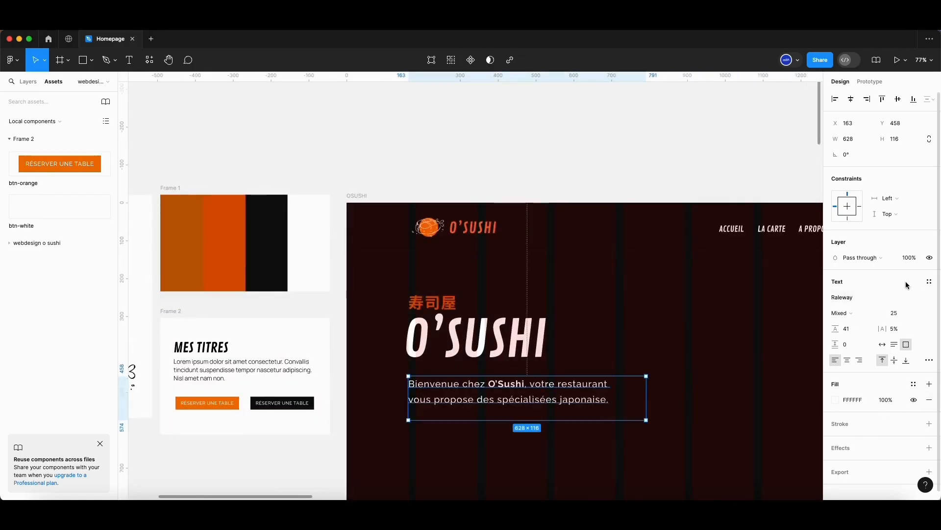
# - Apply the paragraphe text style to the welcome paragraph and detach the text from that style
pyautogui.click(929, 281)
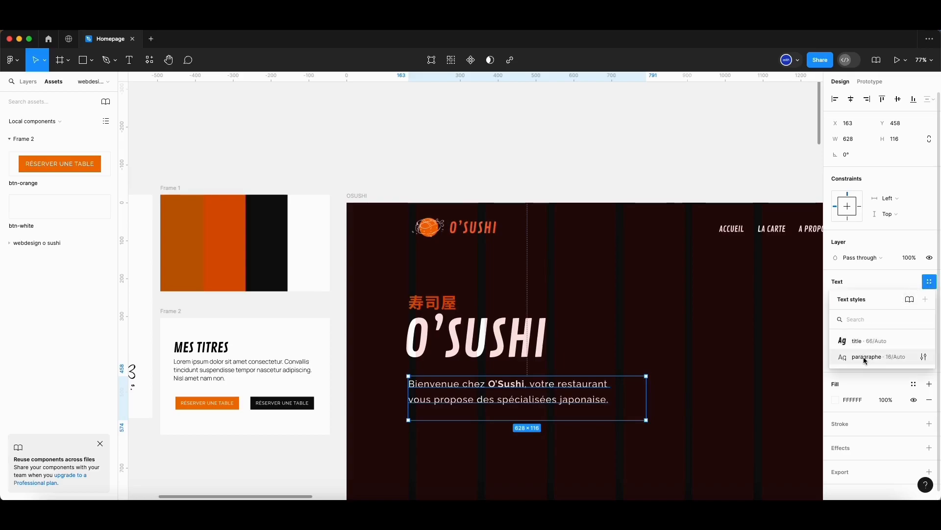
pyautogui.click(865, 356)
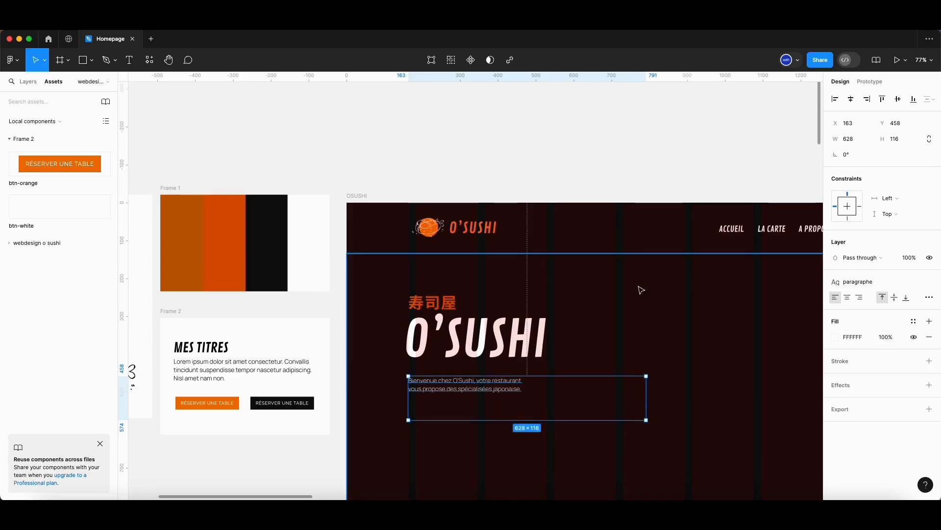
pyautogui.scroll(2, 483, 397)
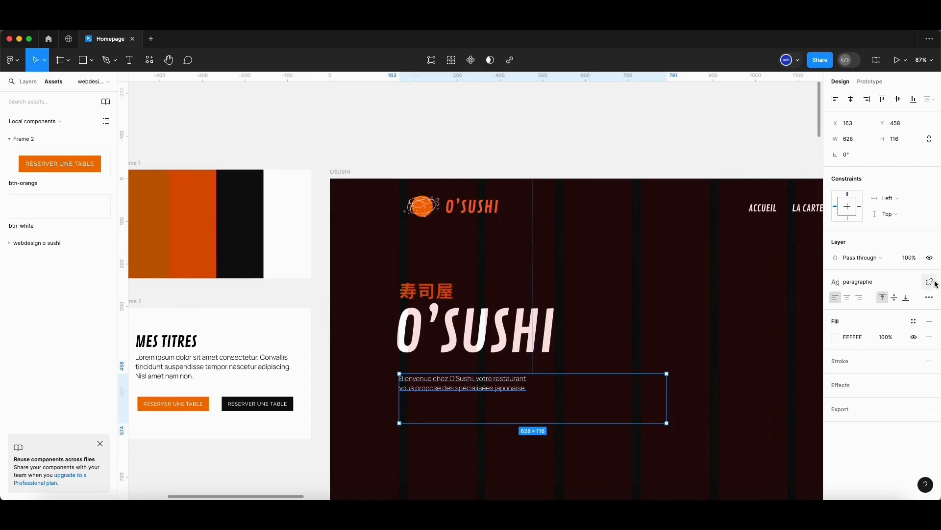
pyautogui.click(935, 284)
# - Set the welcome paragraph to size 19 in Regular weight and move it up to Y 436, closer to the title
pyautogui.click(902, 315)
pyautogui.press('Up')
pyautogui.press('Up')
pyautogui.press('Up')
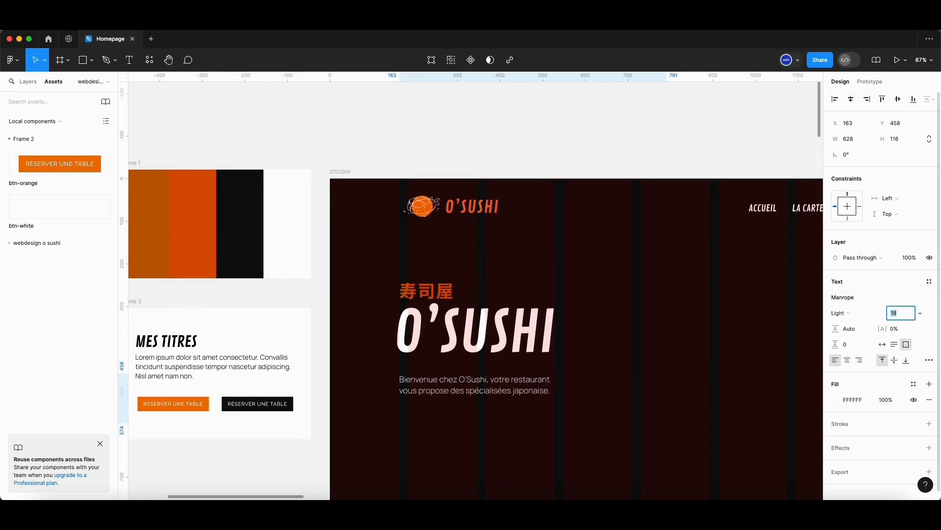
pyautogui.click(841, 313)
pyautogui.click(846, 324)
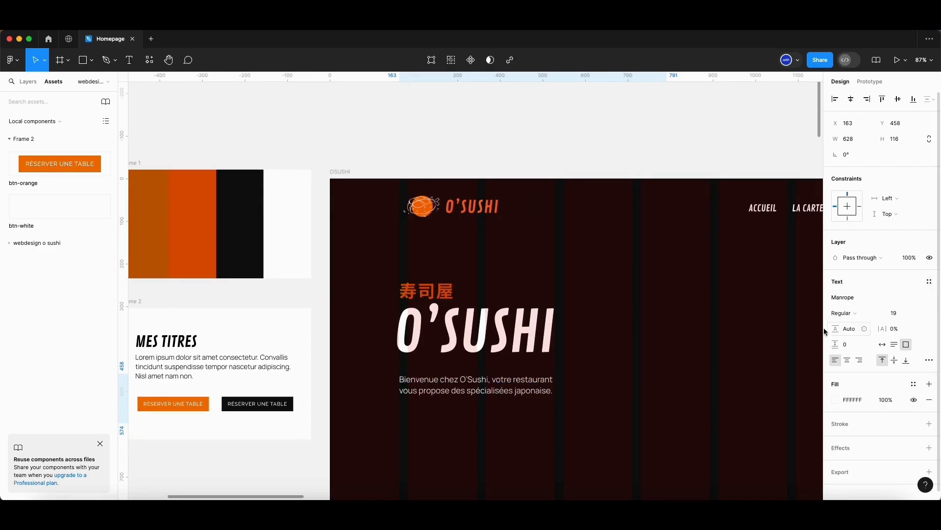
pyautogui.moveTo(473, 387); pyautogui.dragTo(475, 379)
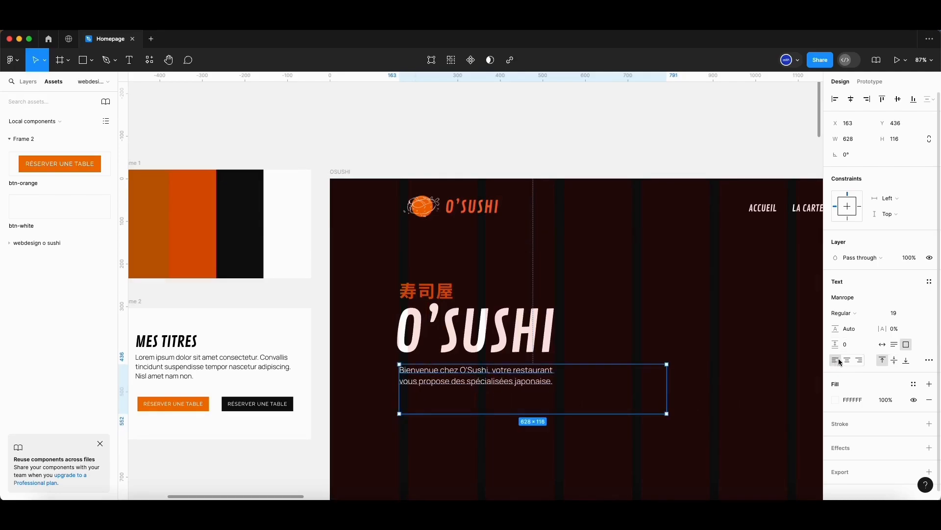
pyautogui.click(632, 318)
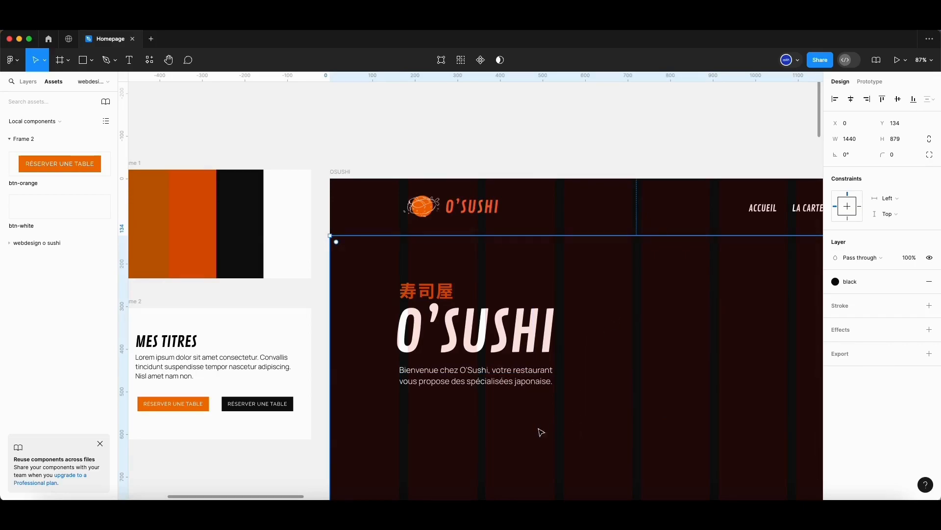
# - Place a btn-orange instance under the welcome paragraph and duplicate it to its right at X 1678, Y 657
pyautogui.click(72, 168)
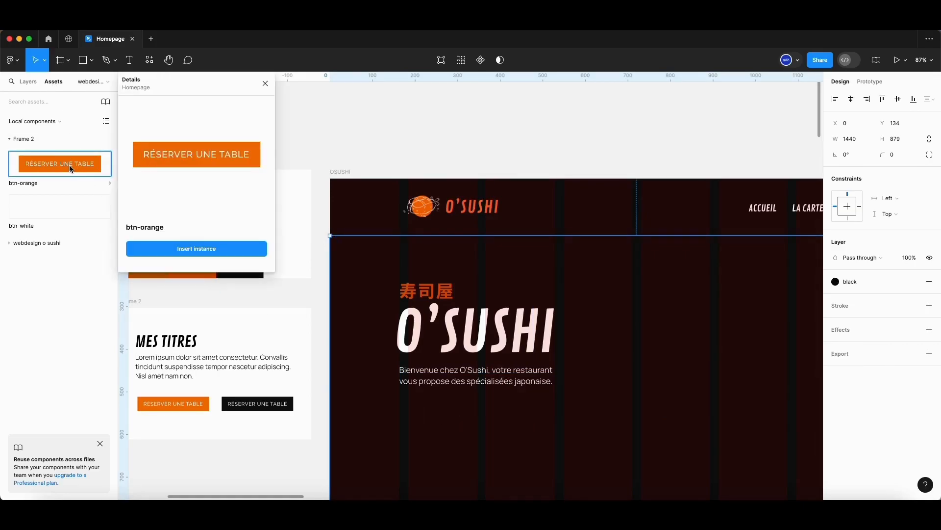
pyautogui.click(202, 250)
pyautogui.moveTo(645, 398); pyautogui.dragTo(448, 410)
pyautogui.keyDown('alt'); pyautogui.moveTo(441, 410); pyautogui.dragTo(414, 353); pyautogui.keyUp('alt')
# - Examine the two hero buttons in the finished webdesign o sushi frame and return to the OSUSHI frame
pyautogui.scroll(-10, 363, 423)
pyautogui.scroll(2, 620, 362)
pyautogui.scroll(10, 620, 363)
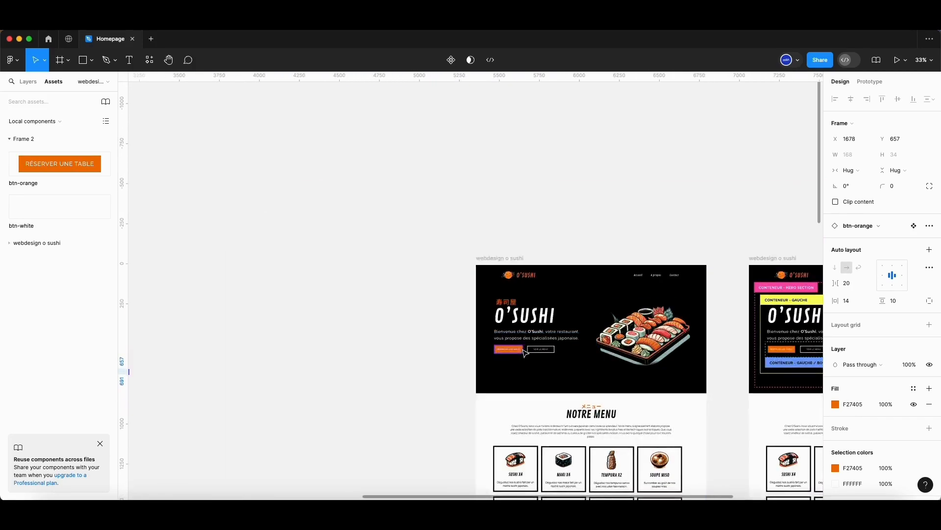
pyautogui.scroll(-10, 343, 351)
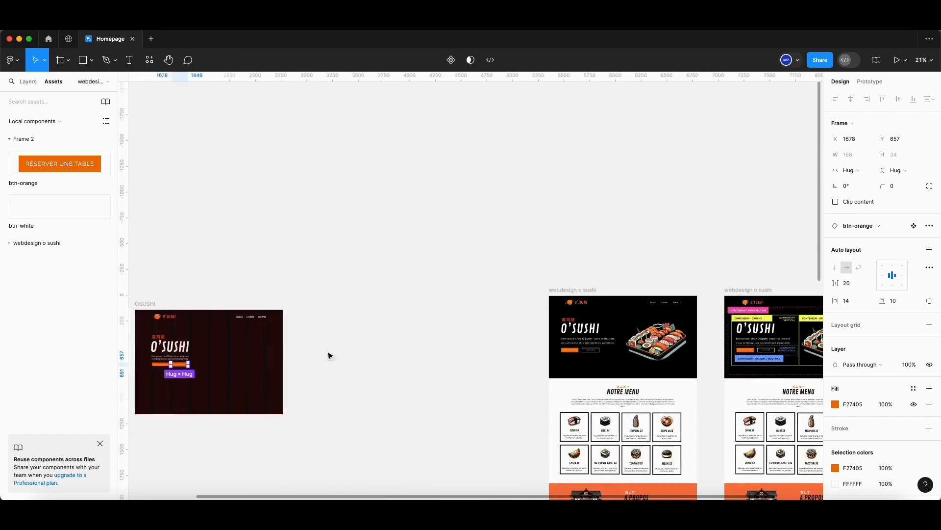
pyautogui.hscroll(-8, 330, 378)
pyautogui.scroll(10, 353, 377)
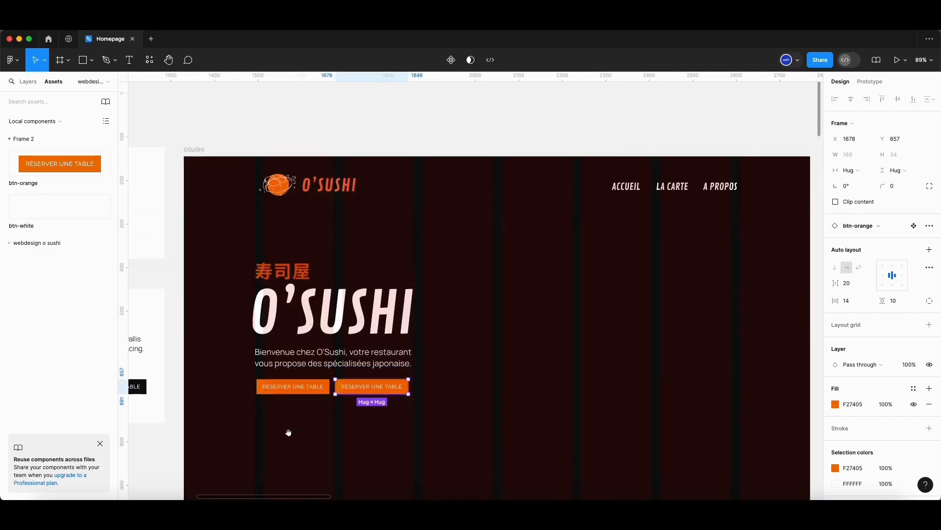
pyautogui.hscroll(-3, 380, 414)
pyautogui.scroll(5, 392, 387)
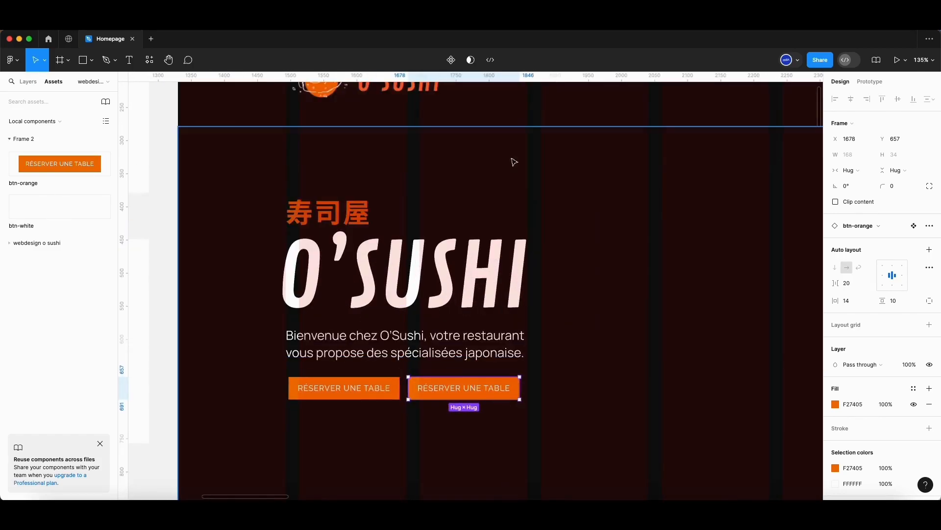
# - Swap the duplicated hero button's component instance to btn-white
pyautogui.click(866, 228)
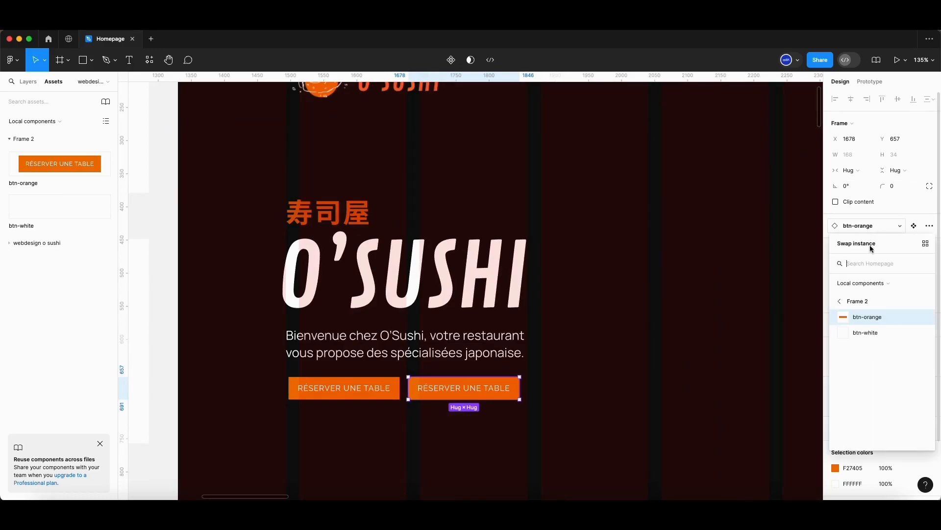
pyautogui.click(869, 336)
pyautogui.click(644, 438)
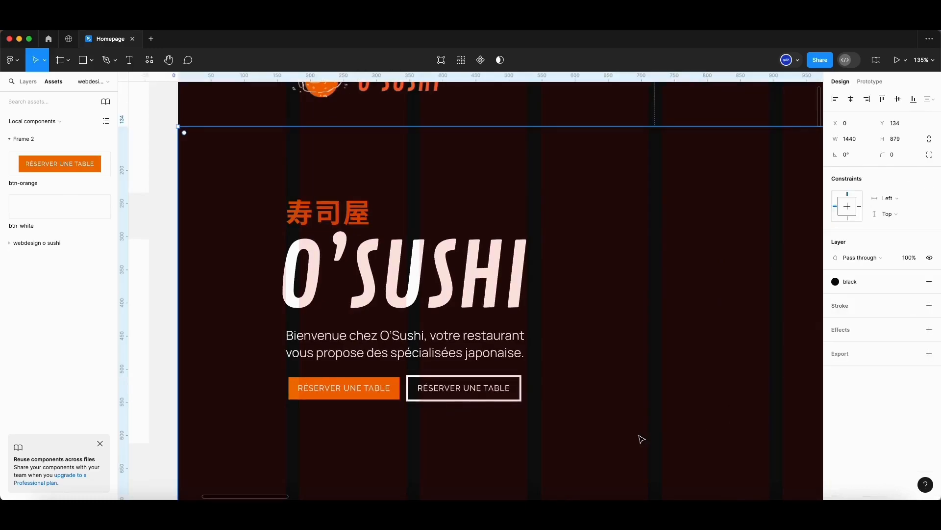
# - Change the white button's label to NOTRE CARTE and move the button slightly right to X 1688, Y 657
pyautogui.doubleClick(452, 389)
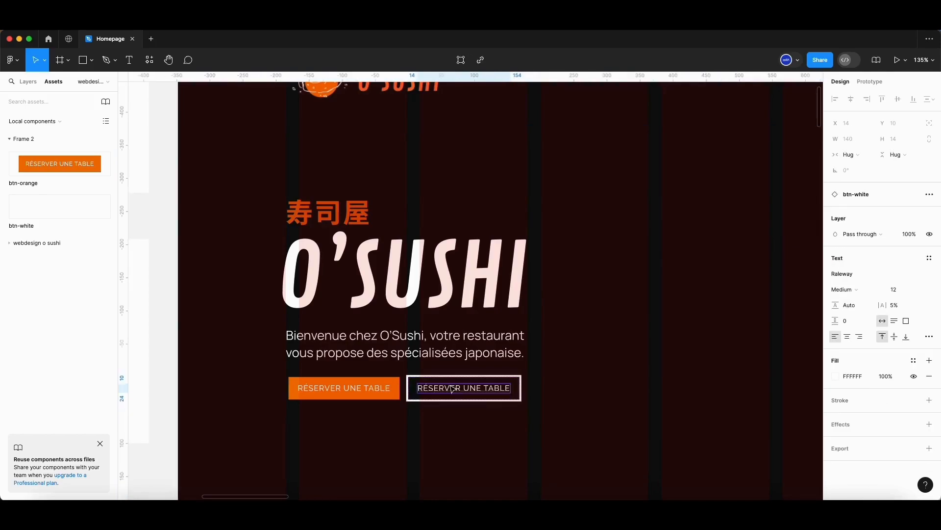
pyautogui.doubleClick(449, 385)
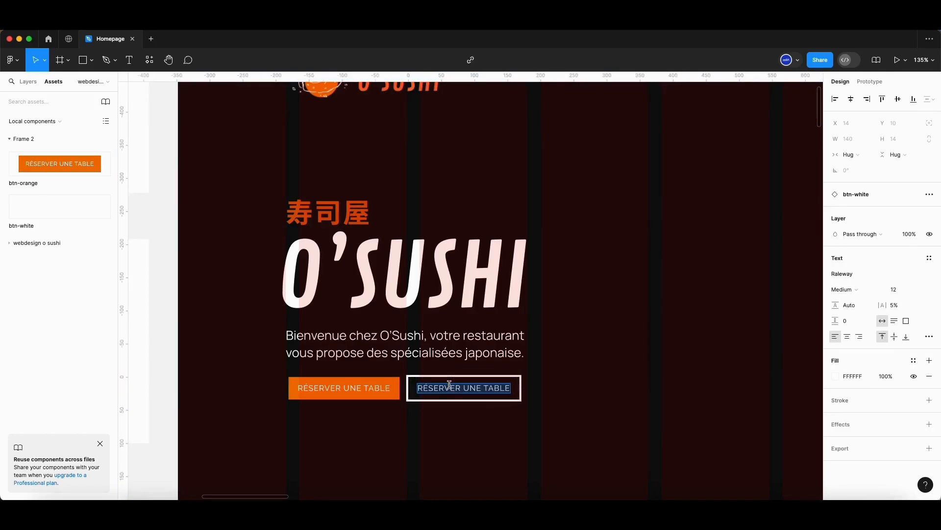
pyautogui.write('A')
pyautogui.press('BackSpace')
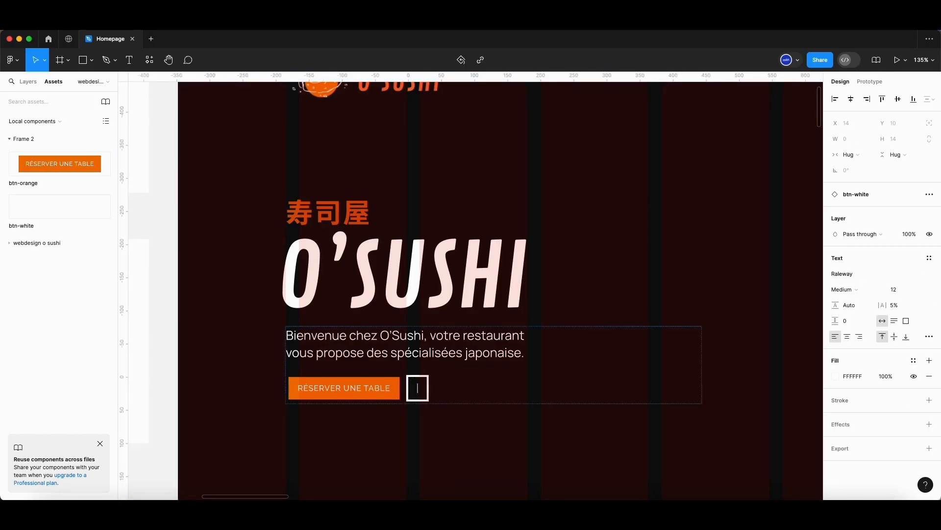
pyautogui.write('NOTRE C')
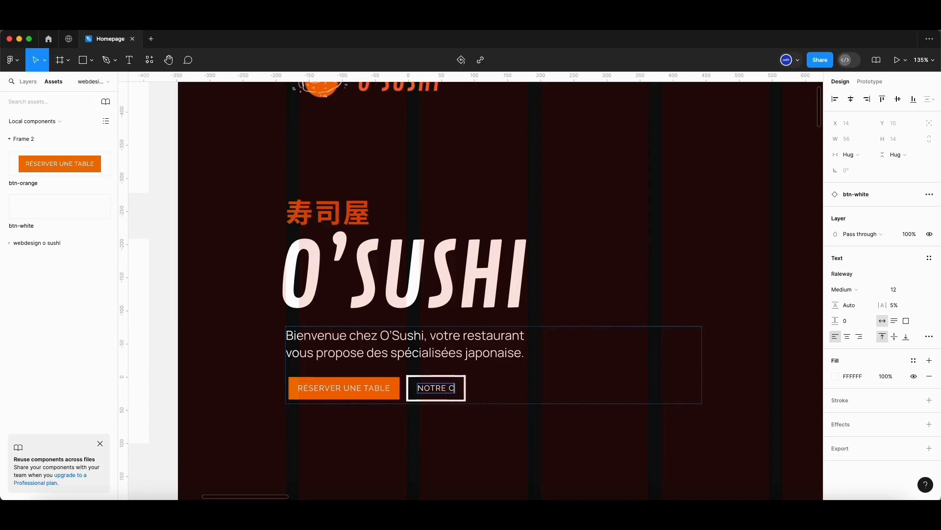
pyautogui.write('ARTE')
pyautogui.press('Escape')
pyautogui.press('Escape')
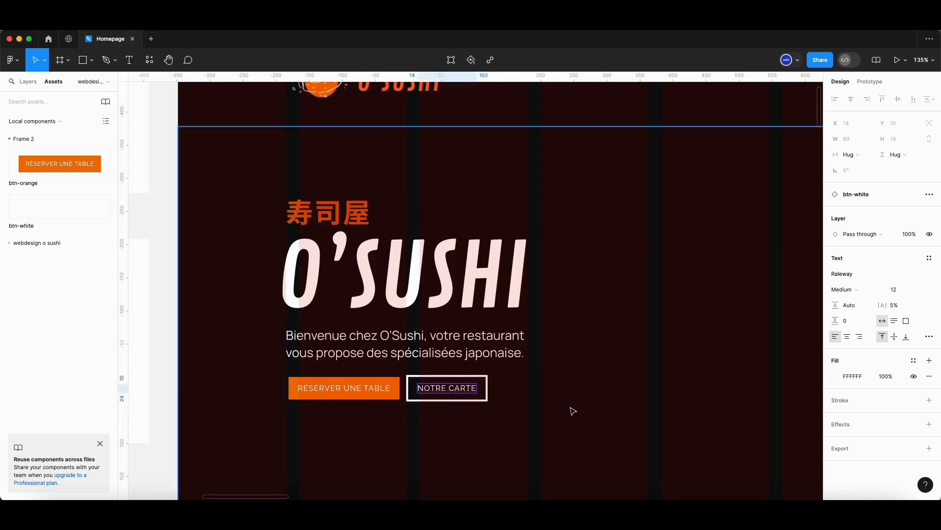
pyautogui.moveTo(429, 392); pyautogui.dragTo(436, 392)
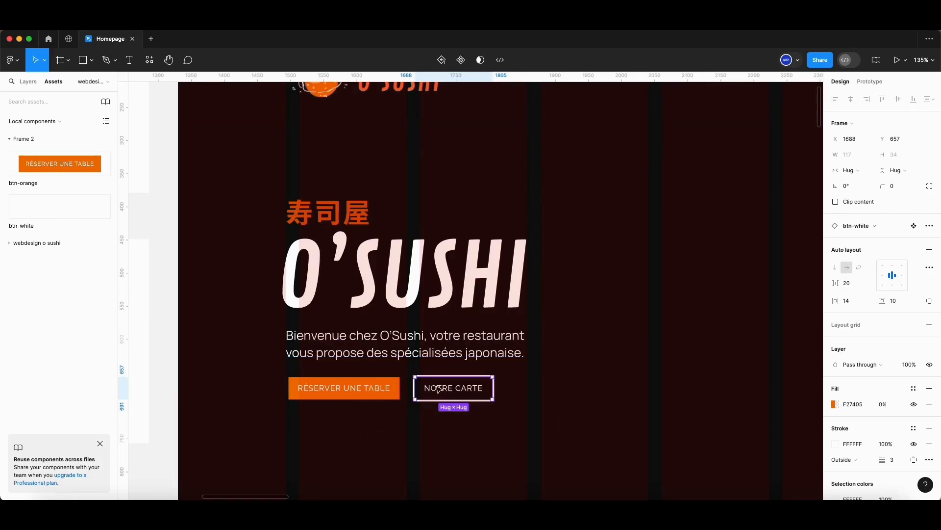
# - Draw a square about 530 × 530 px in the black hero section, beside the title and buttons, at about X 777, Y 234
pyautogui.click(324, 389)
pyautogui.click(478, 401)
pyautogui.click(428, 441)
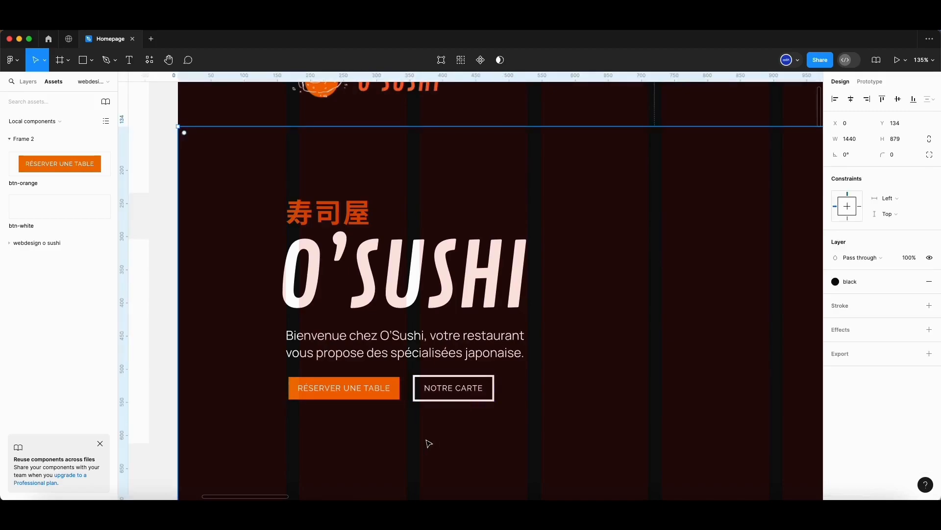
pyautogui.scroll(-5, 408, 448)
pyautogui.scroll(1, 408, 449)
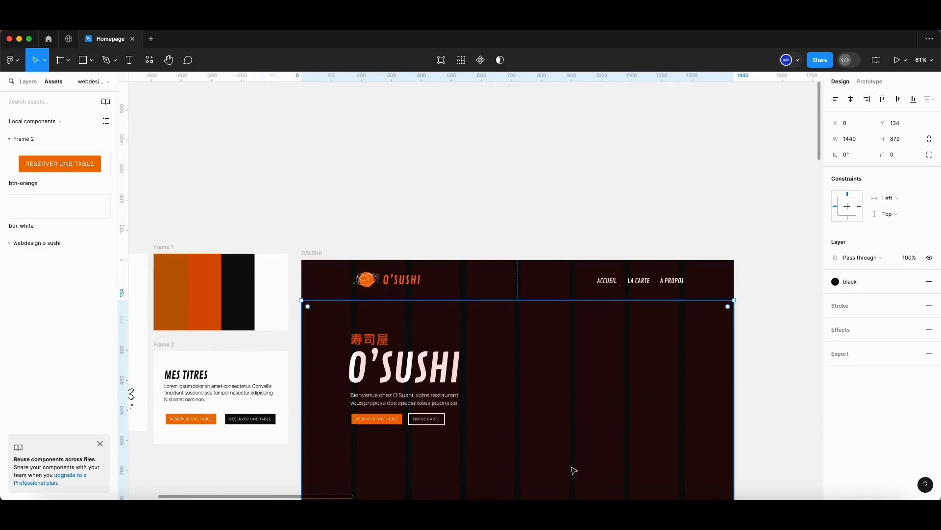
pyautogui.click(83, 60)
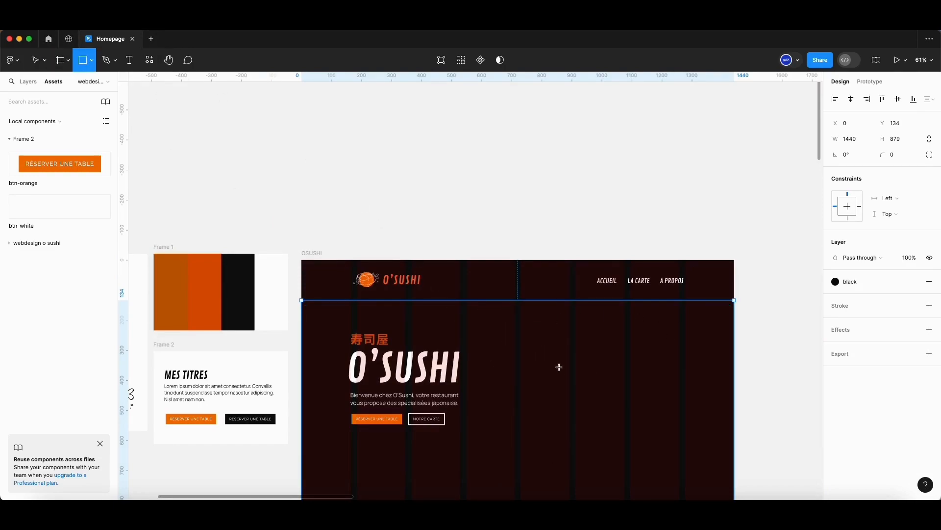
pyautogui.moveTo(535, 330); pyautogui.dragTo(695, 490)
pyautogui.moveTo(679, 412)
pyautogui.mouseDown()
pyautogui.moveTo(670, 412)
pyautogui.moveTo(696, 421)
pyautogui.moveTo(680, 406)
pyautogui.moveTo(704, 412)
pyautogui.moveTo(696, 412)
pyautogui.mouseUp()
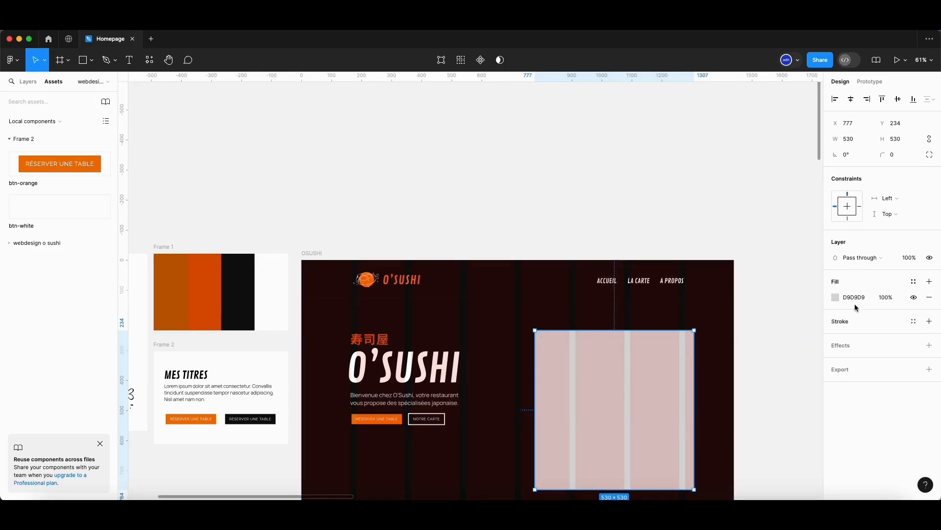
# - Switch the square's fill to an image and preview the DALL-E and Rectangle 46-7.png files in the fig to elem folder
pyautogui.click(836, 298)
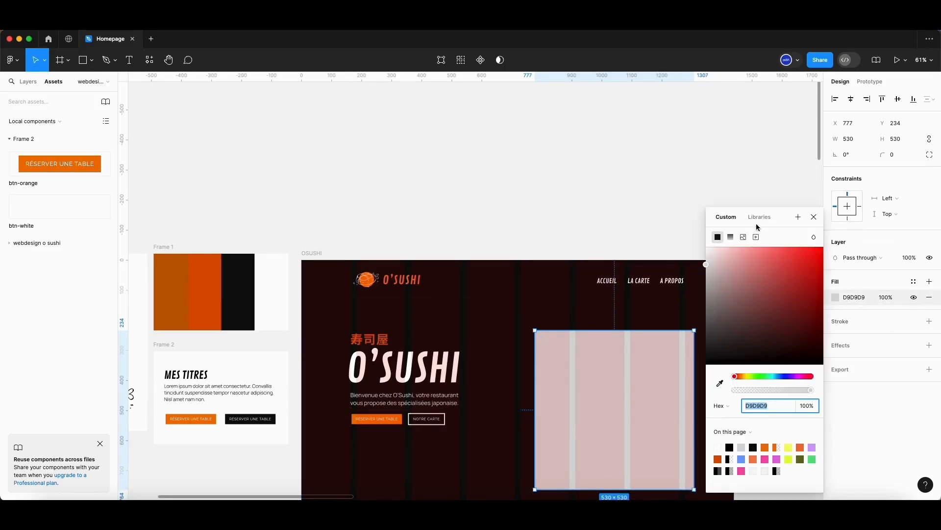
pyautogui.click(743, 237)
pyautogui.click(776, 312)
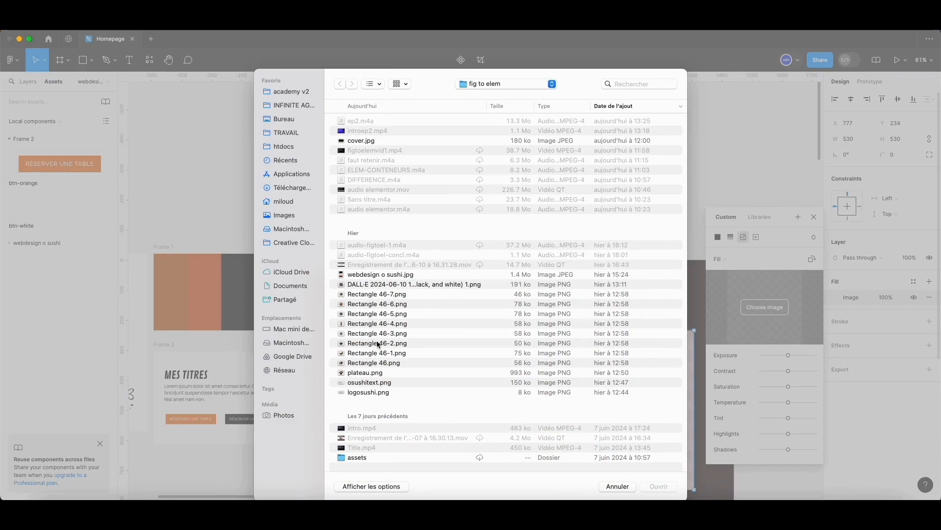
pyautogui.click(368, 294)
pyautogui.click(368, 285)
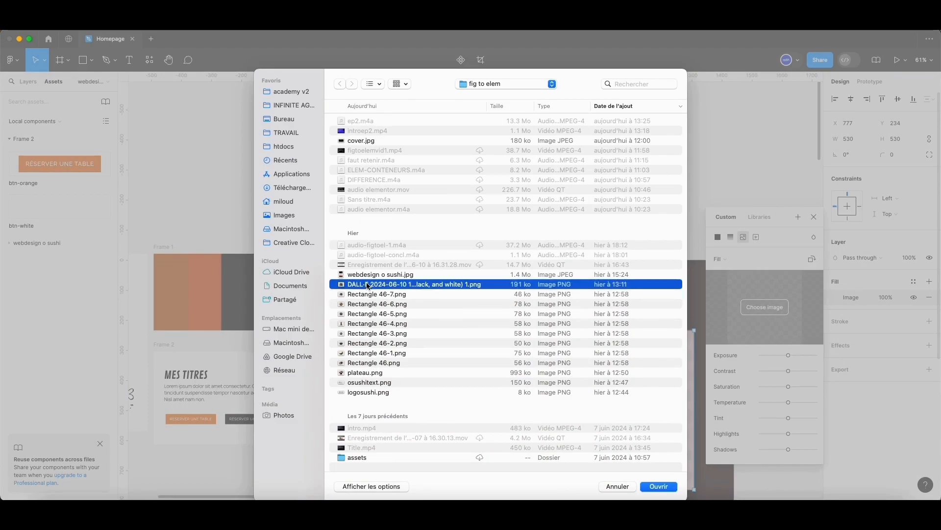
pyautogui.click(369, 294)
pyautogui.press('space')
pyautogui.press('space')
pyautogui.click(368, 285)
pyautogui.press('space')
pyautogui.press('space')
# - Preview plateau.png and use it as the square's image fill
pyautogui.click(373, 374)
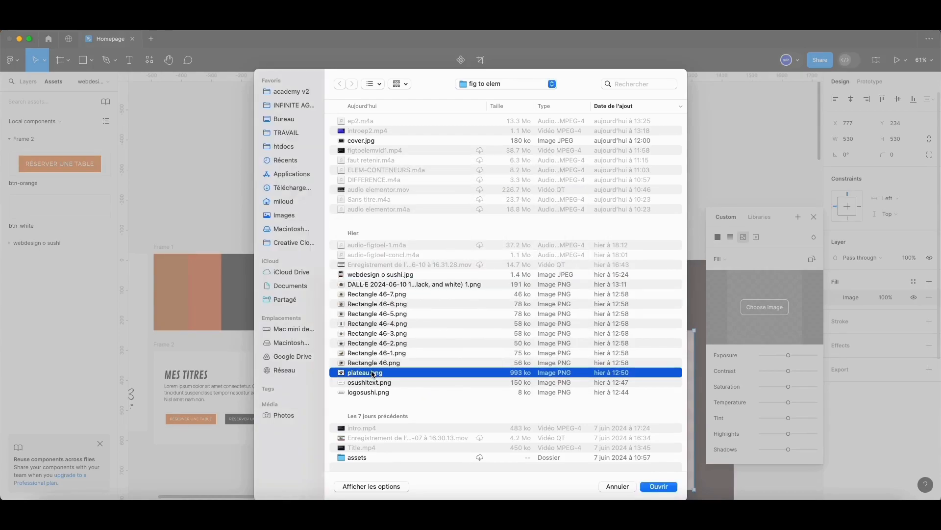
pyautogui.press('space')
pyautogui.press('space')
pyautogui.press('Up')
pyautogui.press('Down')
pyautogui.click(659, 488)
# - Move the sushi tray image up and left, and enlarge it to about 672 × 672 px at X 672, Y 146
pyautogui.moveTo(625, 416); pyautogui.dragTo(576, 388)
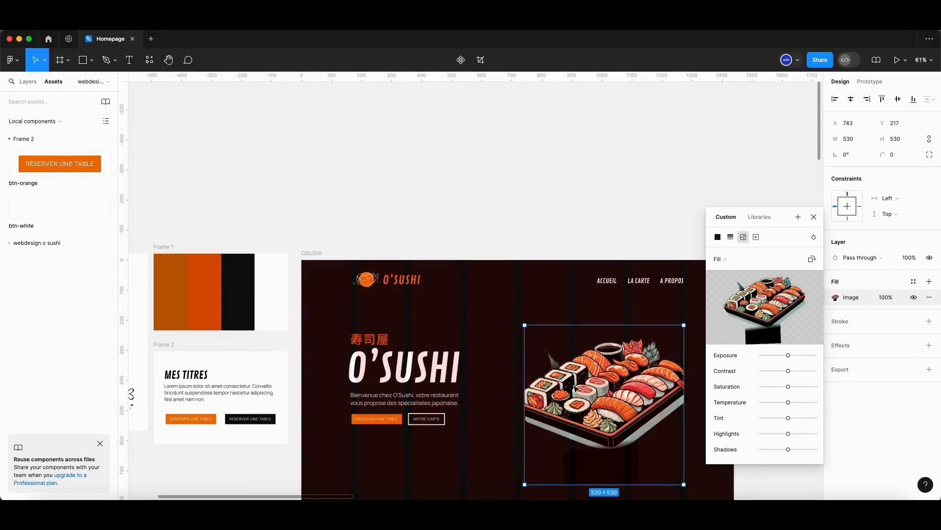
pyautogui.moveTo(524, 322); pyautogui.dragTo(504, 304)
pyautogui.click(616, 189)
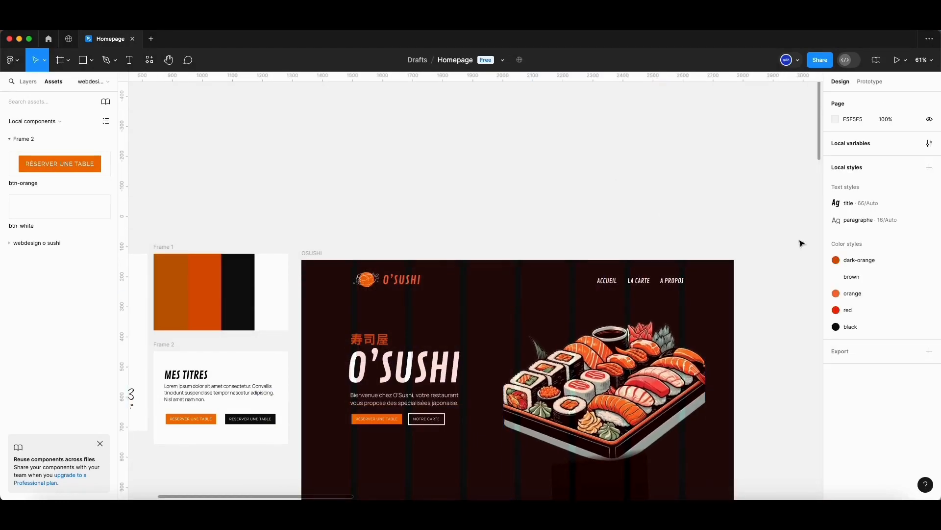
# - Set the sushi tray image's fill mode to Crop and extend the crop area's right edge outward
pyautogui.click(641, 418)
pyautogui.doubleClick(656, 415)
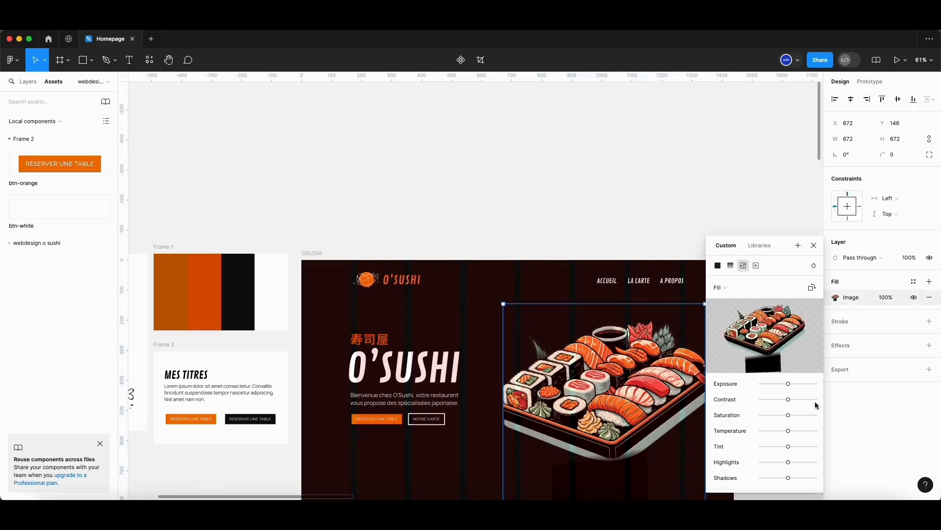
pyautogui.click(725, 286)
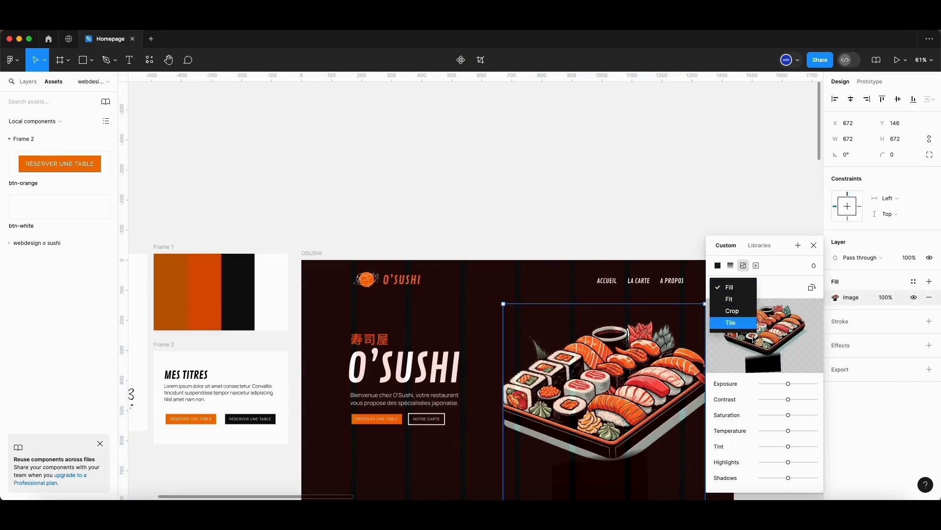
pyautogui.click(732, 310)
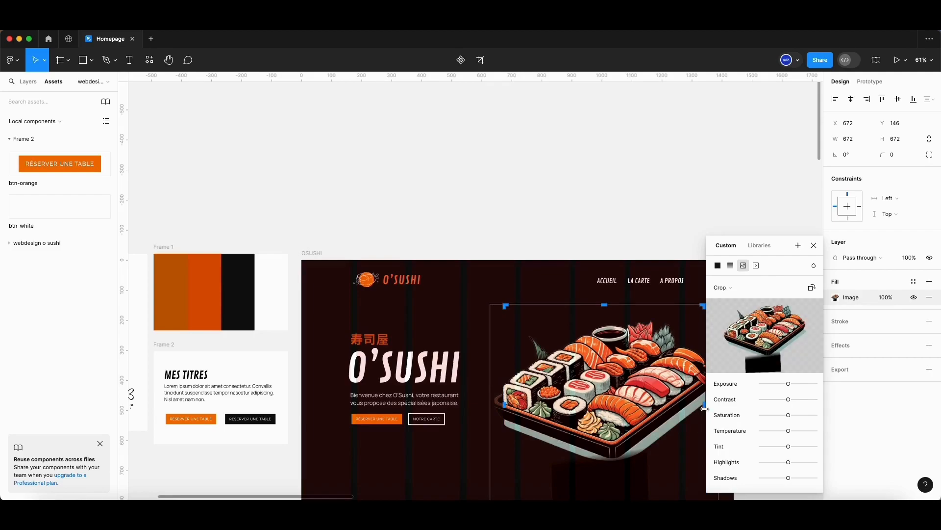
pyautogui.moveTo(708, 409); pyautogui.dragTo(734, 406)
pyautogui.click(623, 218)
# - Resize the sushi tray image to about 711 × 622 px and position it inside the hero section, beside the text
pyautogui.click(620, 458)
pyautogui.scroll(-2, 596, 419)
pyautogui.moveTo(596, 419); pyautogui.dragTo(615, 420)
pyautogui.moveTo(719, 326); pyautogui.dragTo(689, 351)
pyautogui.moveTo(608, 436); pyautogui.dragTo(622, 422)
pyautogui.moveTo(706, 339)
pyautogui.mouseDown()
pyautogui.moveTo(735, 311)
pyautogui.moveTo(678, 332)
pyautogui.moveTo(687, 357)
pyautogui.moveTo(712, 327)
pyautogui.mouseUp()
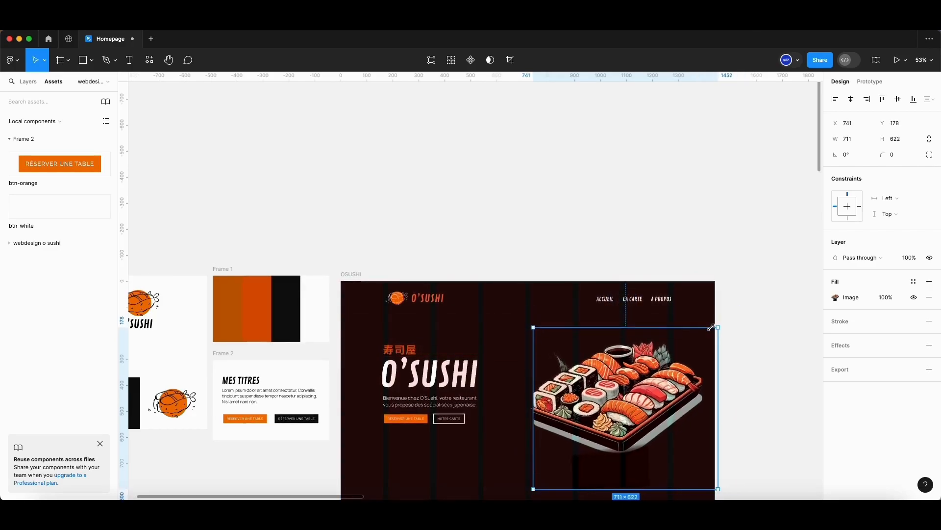
pyautogui.moveTo(595, 430); pyautogui.dragTo(587, 427)
pyautogui.click(755, 425)
pyautogui.scroll(-3, 563, 419)
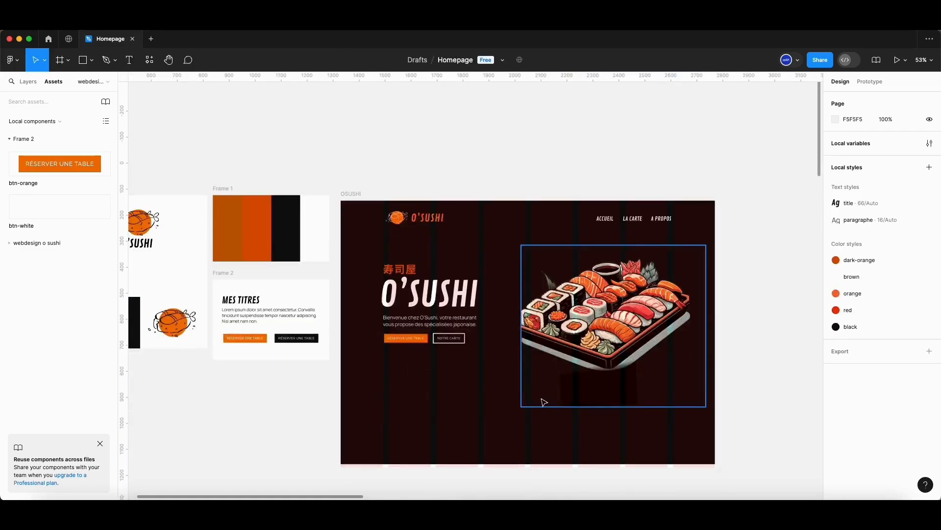
# - Select the Japanese heading, O'SUSHI title, paragraph, both buttons and sushi tray image, and move them down together
pyautogui.click(456, 443)
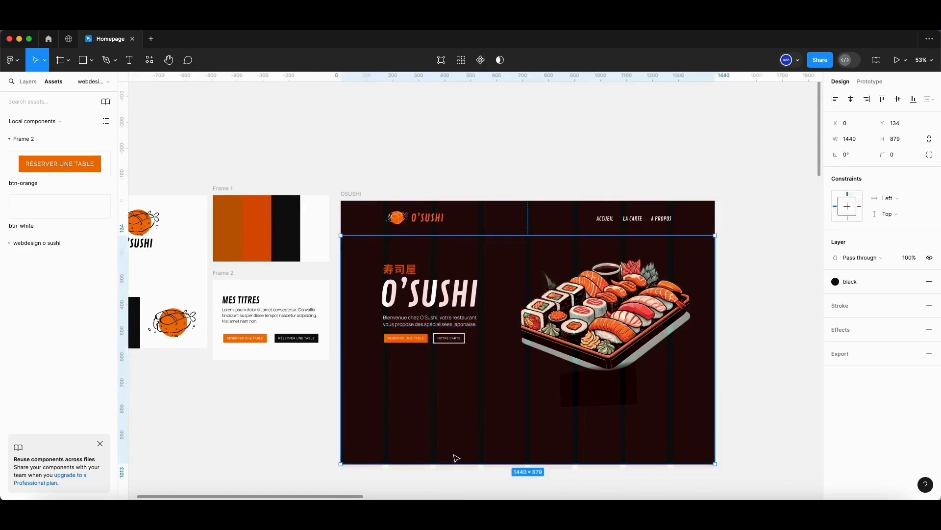
pyautogui.click(407, 272)
pyautogui.keyDown('shift'); pyautogui.click(409, 290); pyautogui.keyUp('shift')
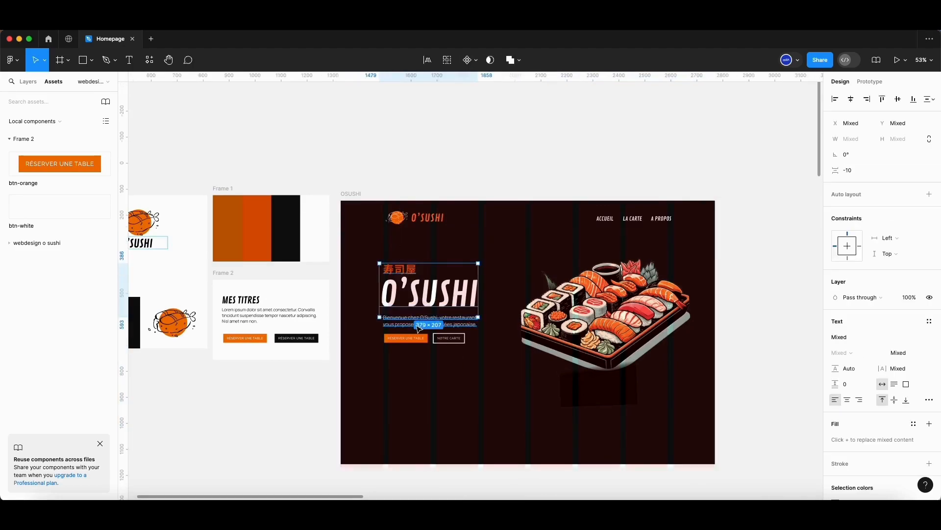
pyautogui.keyDown('shift'); pyautogui.click(415, 325); pyautogui.keyUp('shift')
pyautogui.keyDown('shift'); pyautogui.click(407, 339); pyautogui.keyUp('shift')
pyautogui.keyDown('shift'); pyautogui.click(622, 316); pyautogui.keyUp('shift')
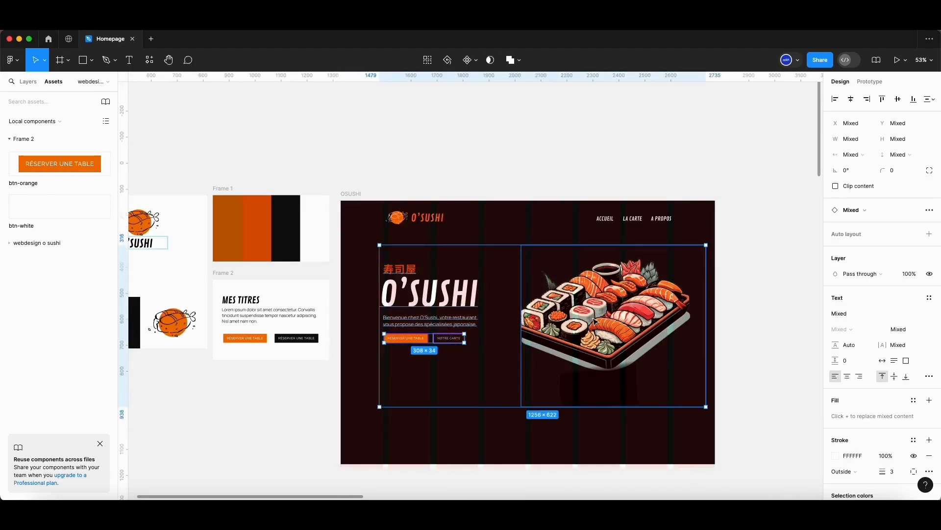
pyautogui.moveTo(622, 318); pyautogui.dragTo(617, 337)
# - Shorten the black hero background from its bottom edge to a height of about 821 px
pyautogui.click(502, 448)
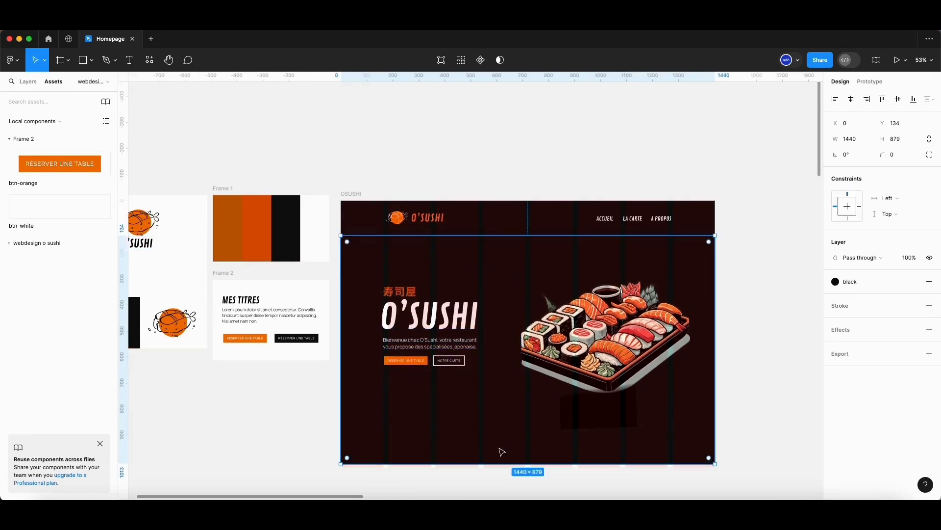
pyautogui.moveTo(516, 463); pyautogui.dragTo(518, 443)
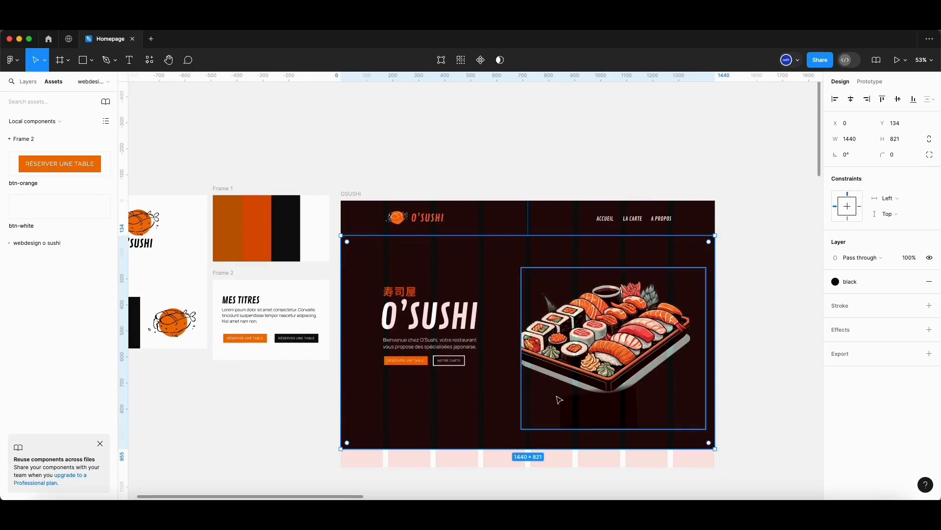
pyautogui.scroll(-1, 559, 397)
pyautogui.click(739, 388)
pyautogui.scroll(-3, 733, 407)
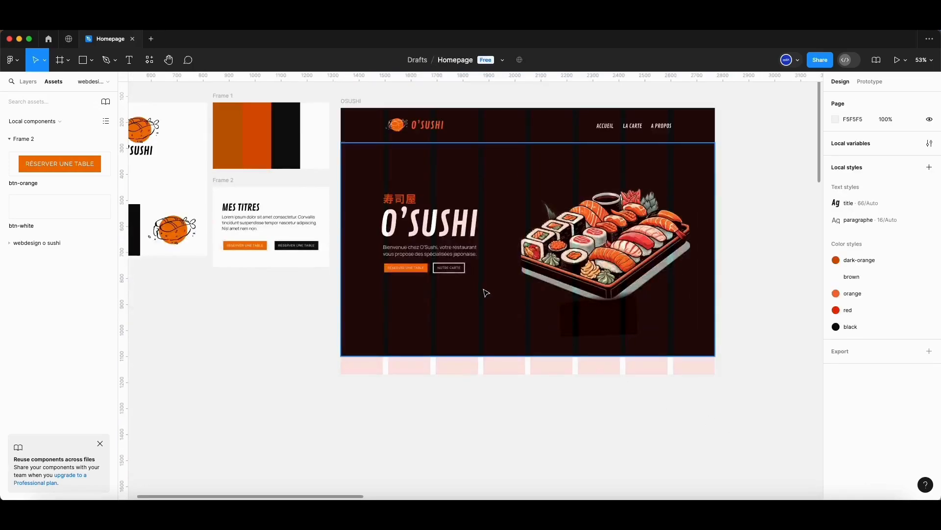
# - Examine the OSUSHI frame's header and hero section up close and as a whole
pyautogui.scroll(1, 483, 290)
pyautogui.scroll(5, 480, 294)
pyautogui.scroll(4, 471, 287)
pyautogui.scroll(-4, 463, 278)
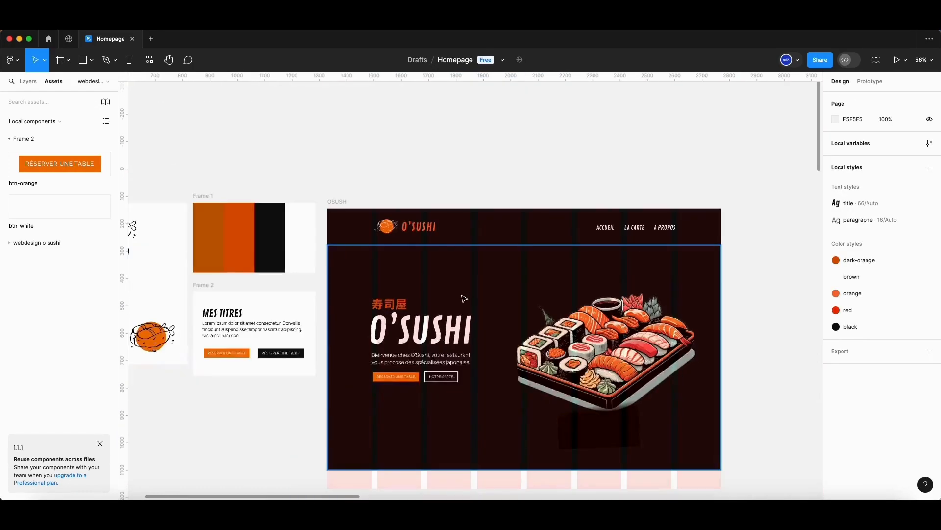
pyautogui.scroll(-5, 515, 360)
pyautogui.scroll(3, 511, 355)
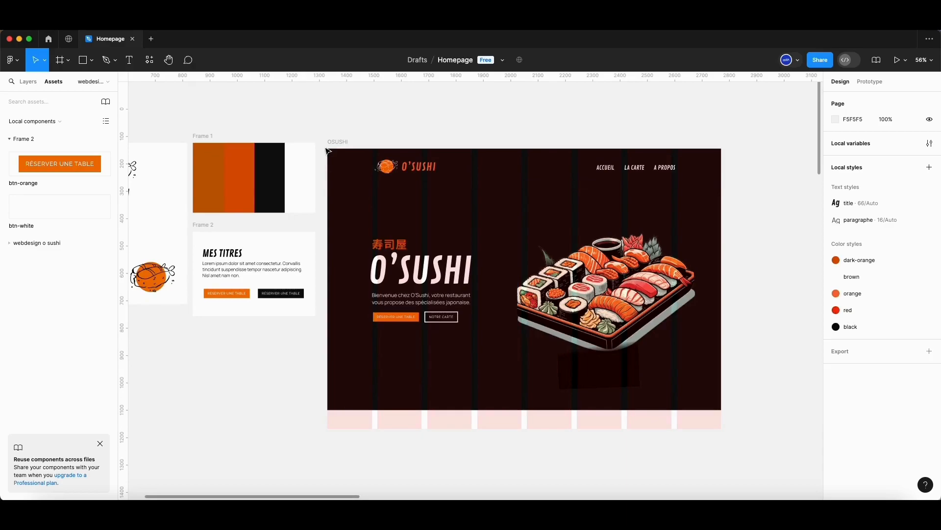
pyautogui.click(463, 156)
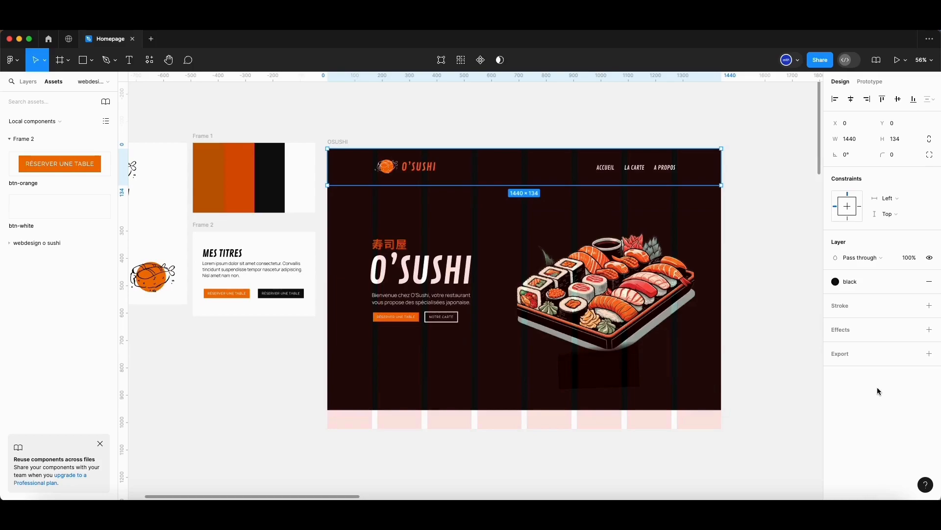
pyautogui.scroll(2, 427, 246)
pyautogui.scroll(-2, 427, 246)
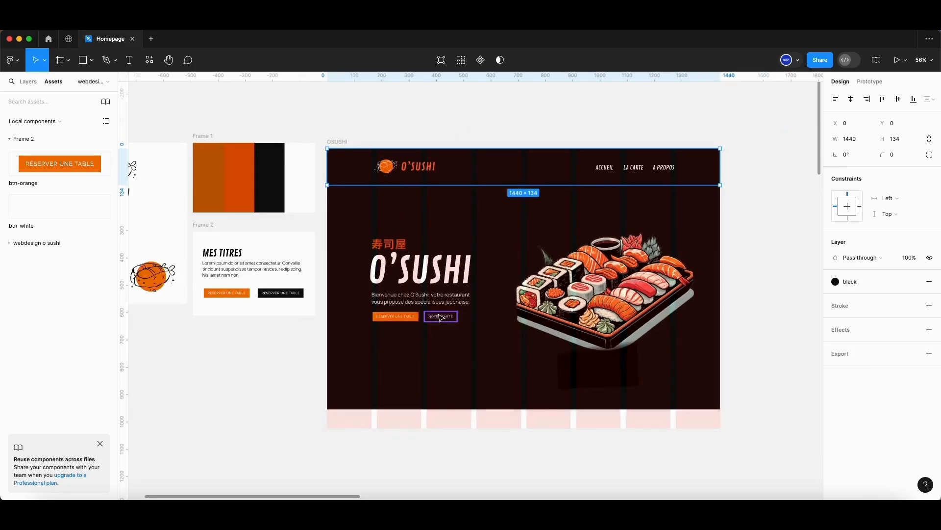
# - Inspect the colour swatches in Frame 1 and view the colour styles available for the first orange-brown swatch
pyautogui.click(253, 362)
pyautogui.moveTo(241, 369); pyautogui.dragTo(324, 404)
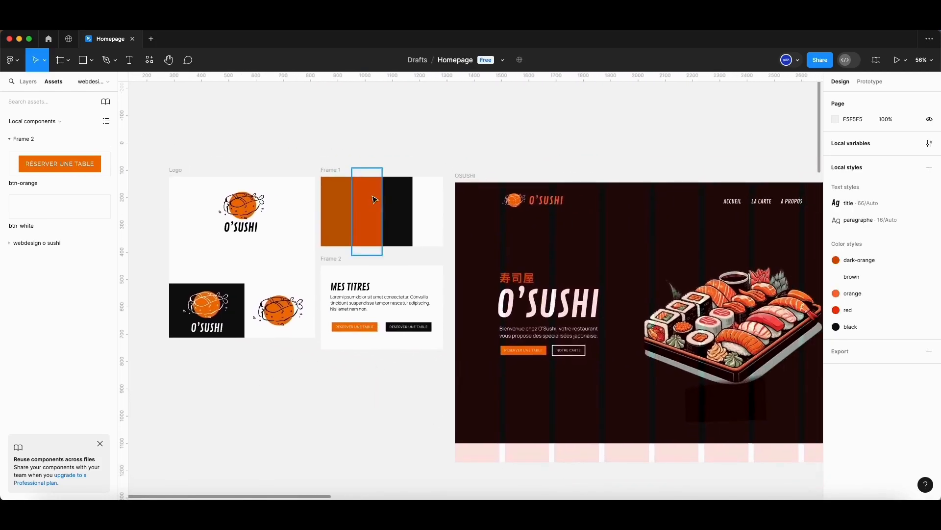
pyautogui.click(346, 180)
pyautogui.click(427, 190)
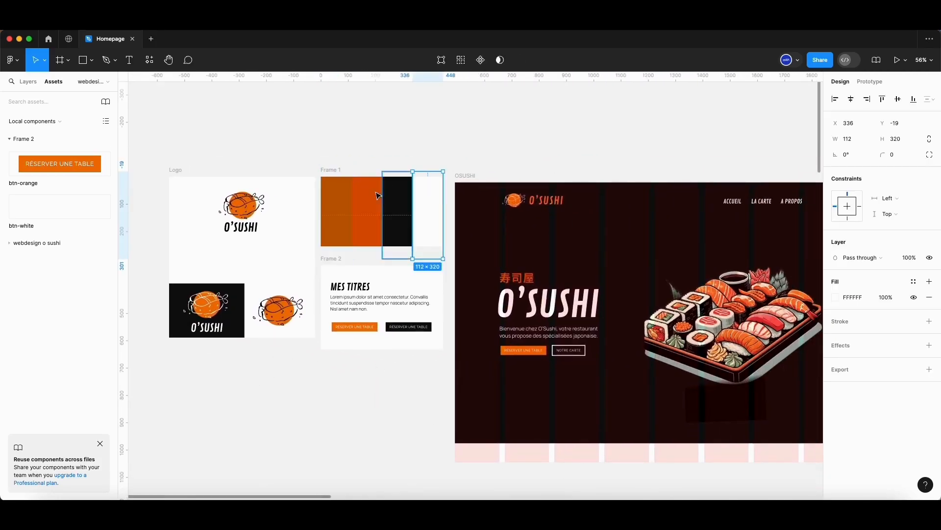
pyautogui.click(334, 218)
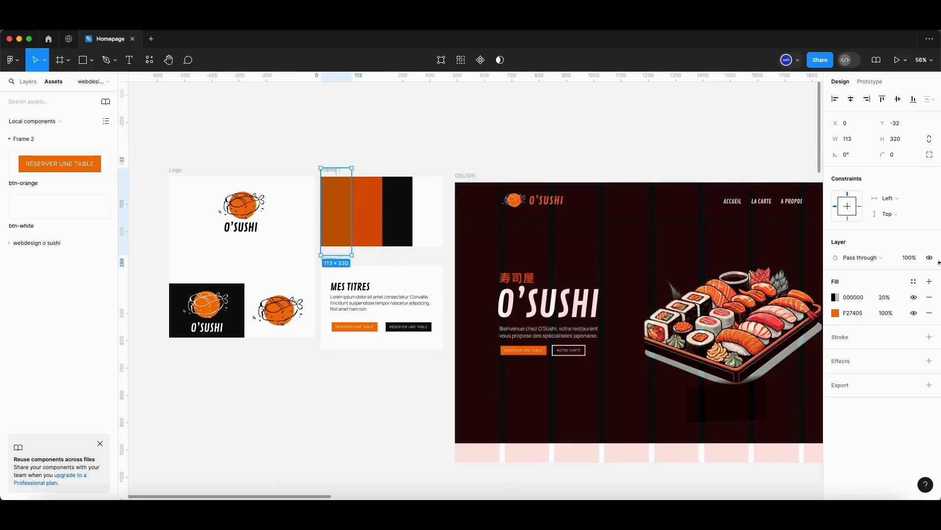
pyautogui.click(914, 282)
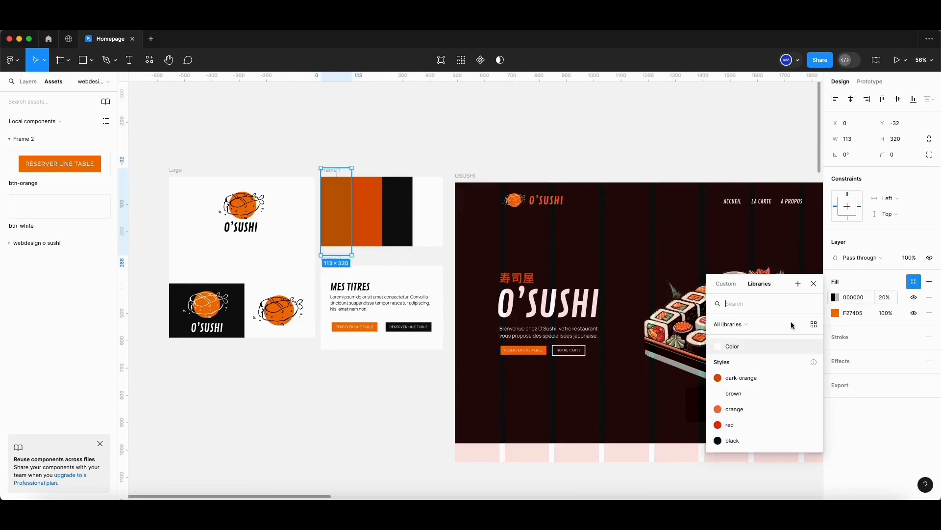
pyautogui.click(371, 436)
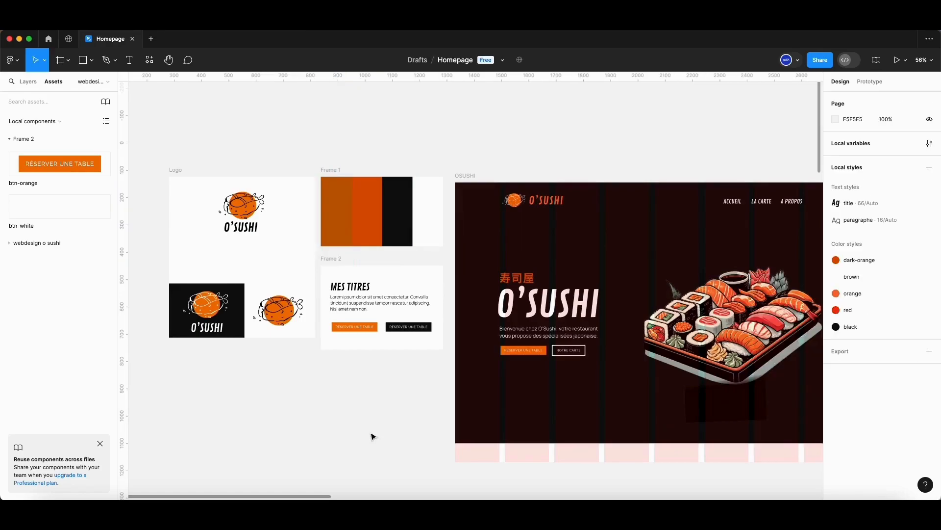
# - Inspect the text properties of the MES TITRES title and the Lorem ipsum paragraph in Frame 2
pyautogui.scroll(6, 356, 290)
pyautogui.click(355, 289)
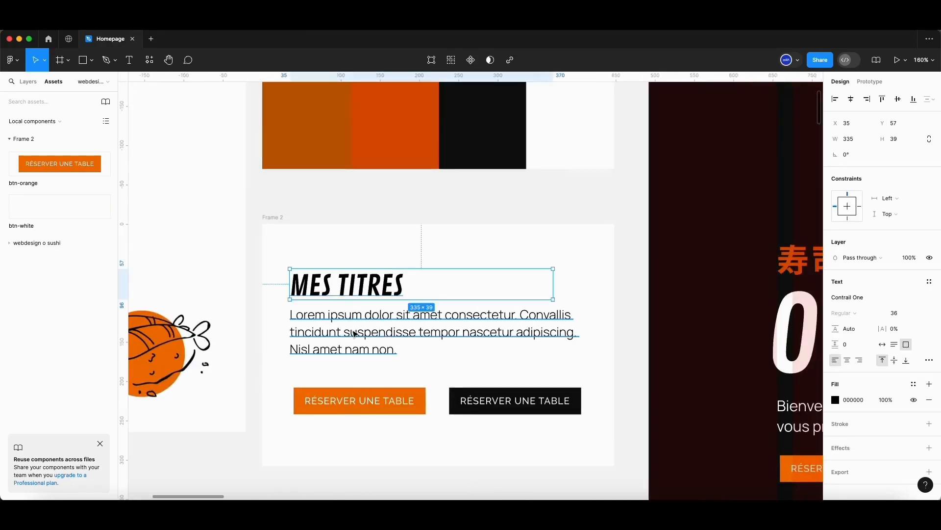
pyautogui.click(354, 333)
pyautogui.scroll(-3, 429, 289)
pyautogui.click(391, 287)
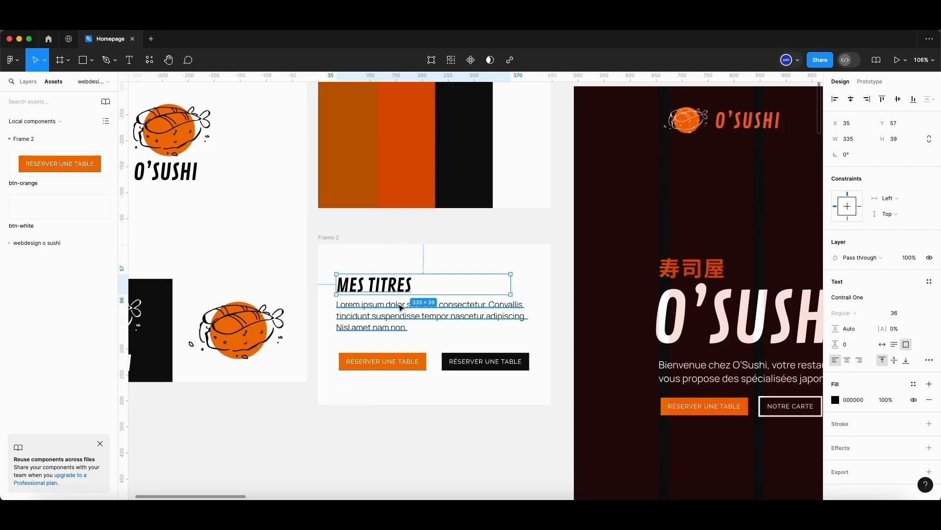
pyautogui.click(402, 427)
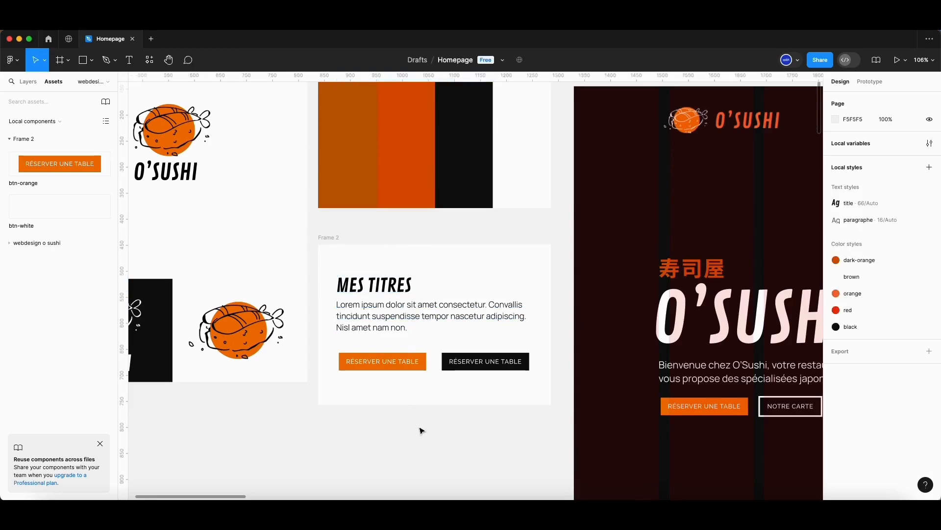
# - Inspect the orange and black RÉSERVER UNE TABLE button components in Frame 2 and view the options available for the orange one
pyautogui.click(382, 360)
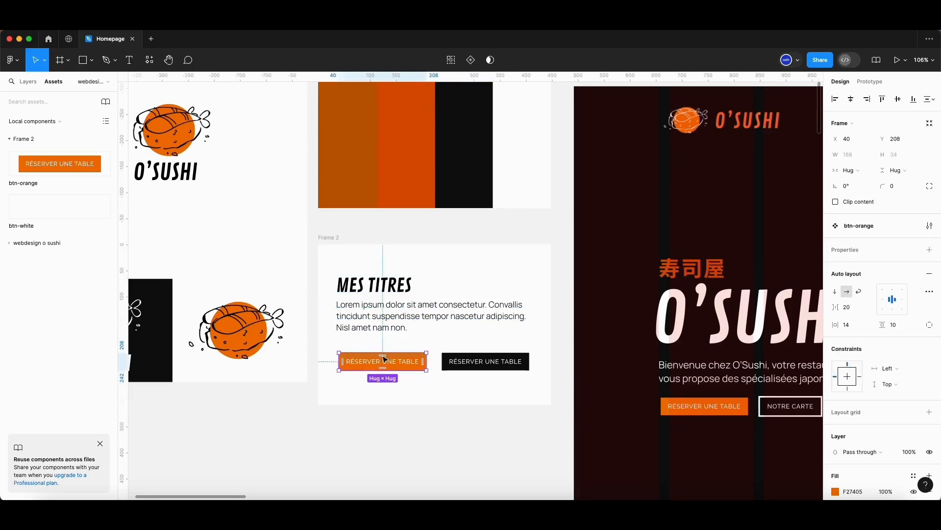
pyautogui.click(497, 369)
pyautogui.click(363, 363)
pyautogui.rightClick(392, 361)
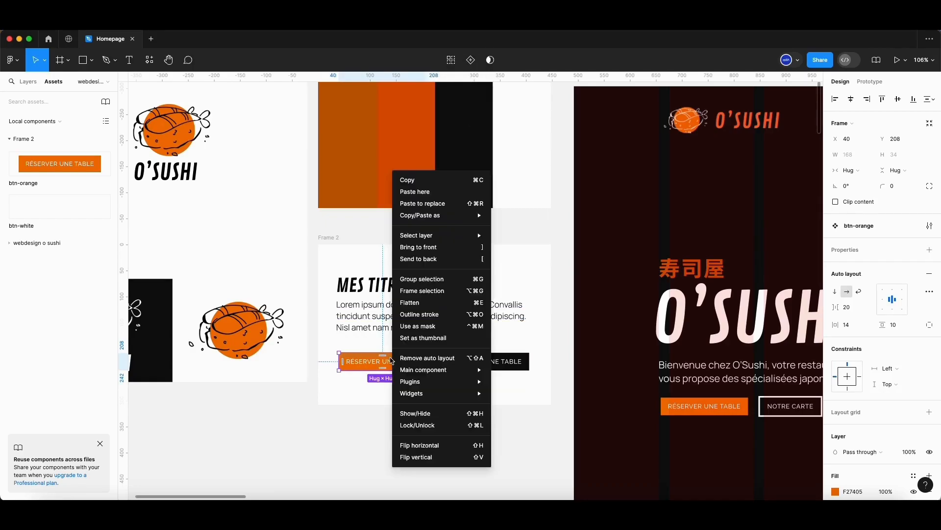
pyautogui.click(562, 476)
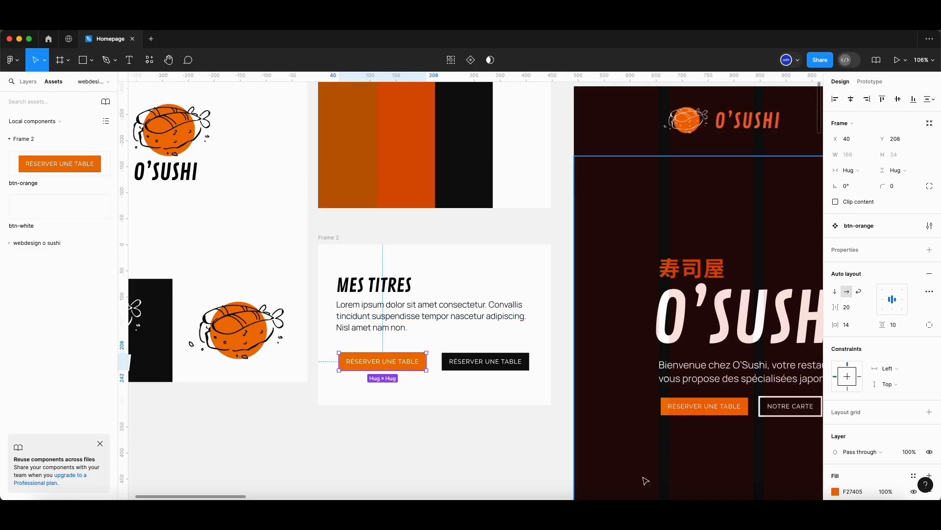
# - Examine the OSUSHI frame beside the style frames, as a whole and up close on the header and hero section
pyautogui.scroll(-5, 324, 369)
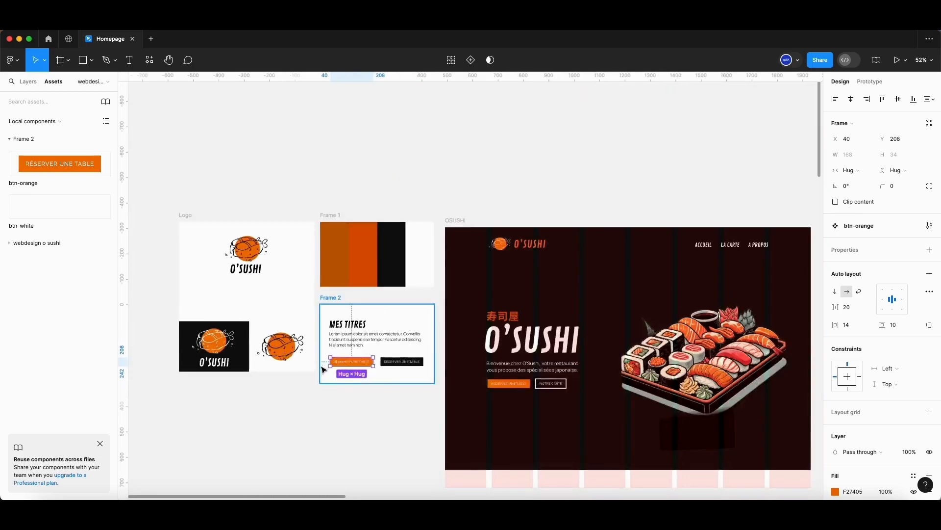
pyautogui.click(349, 414)
pyautogui.hscroll(3, 348, 414)
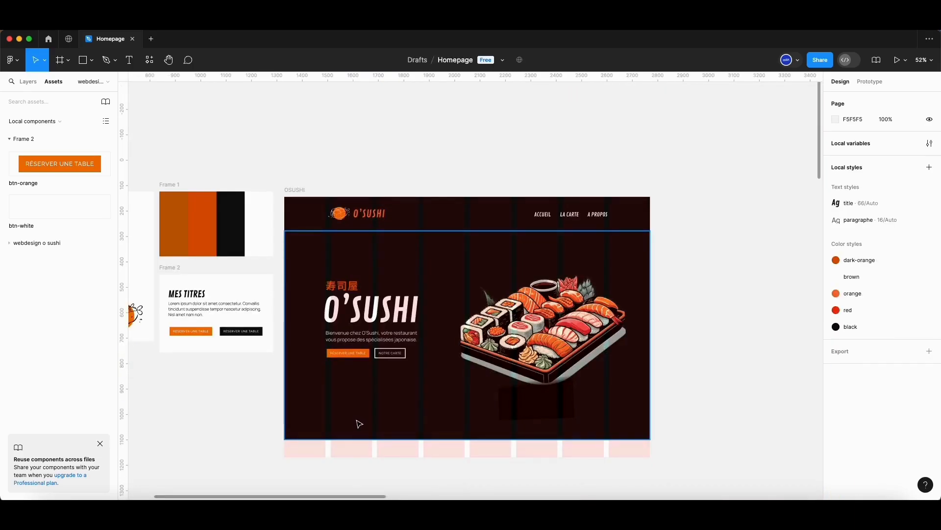
pyautogui.scroll(1, 305, 190)
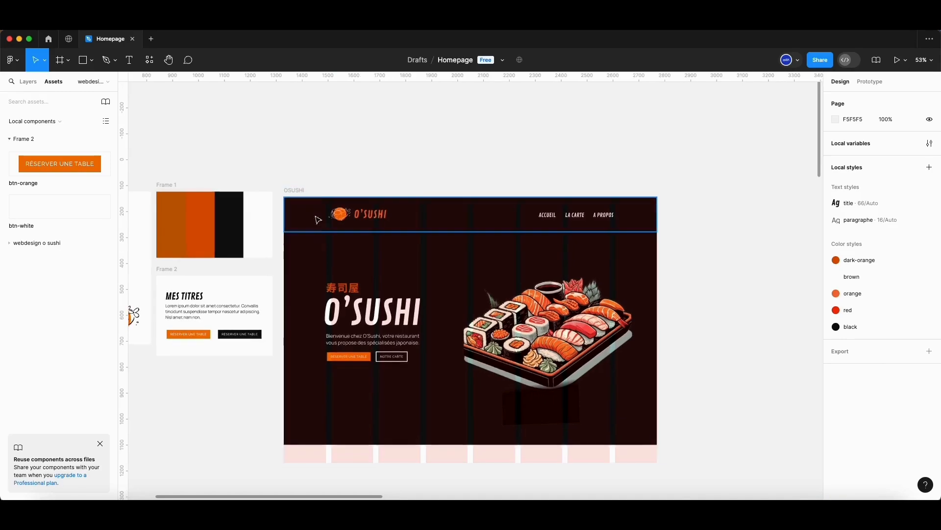
pyautogui.scroll(4, 451, 348)
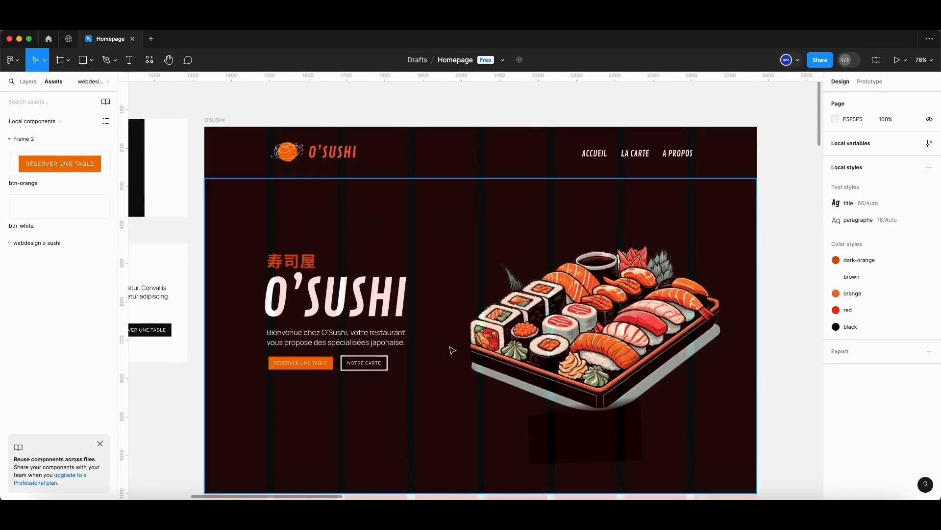
pyautogui.scroll(-4, 464, 336)
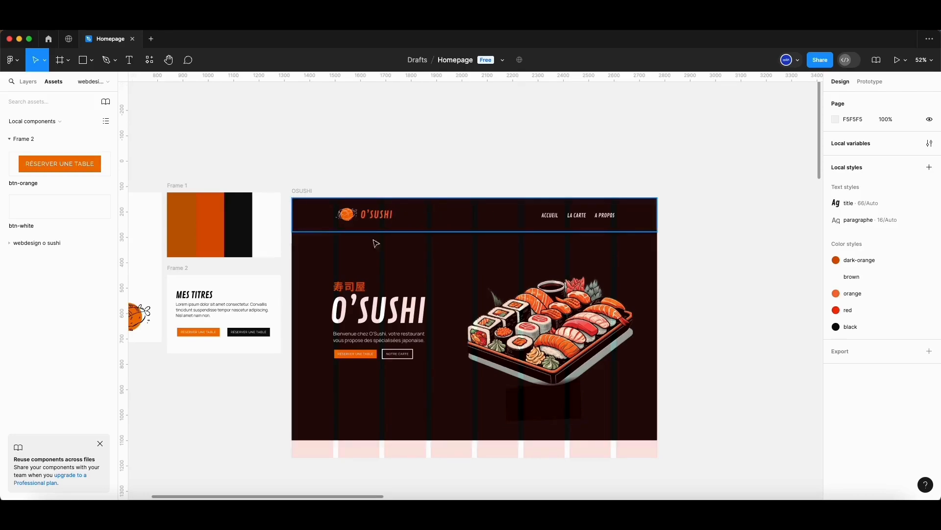
pyautogui.scroll(5, 326, 267)
pyautogui.scroll(-1, 420, 256)
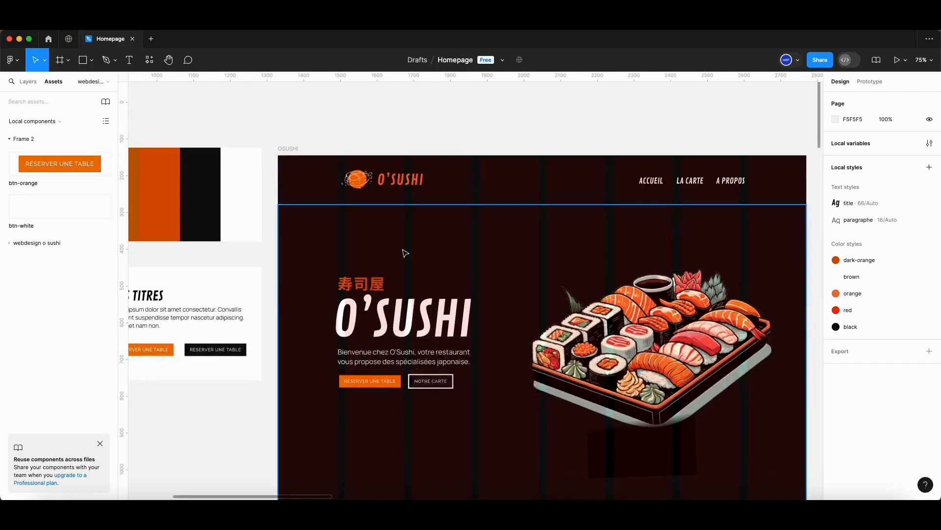
pyautogui.scroll(-5, 374, 338)
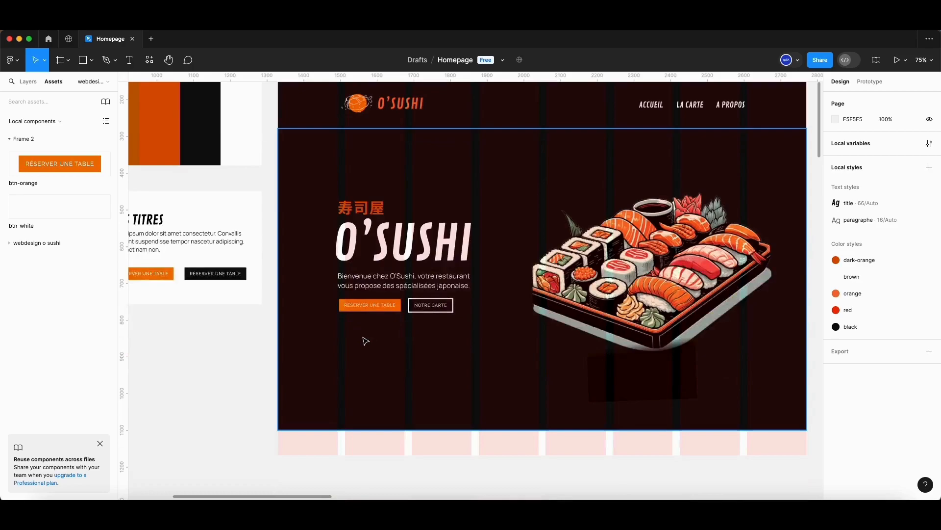
# - Group the hero's 寿司屋 text, O'SUSHI title and welcome paragraph, selecting the labels of both buttons along with them
pyautogui.click(338, 205)
pyautogui.click(28, 81)
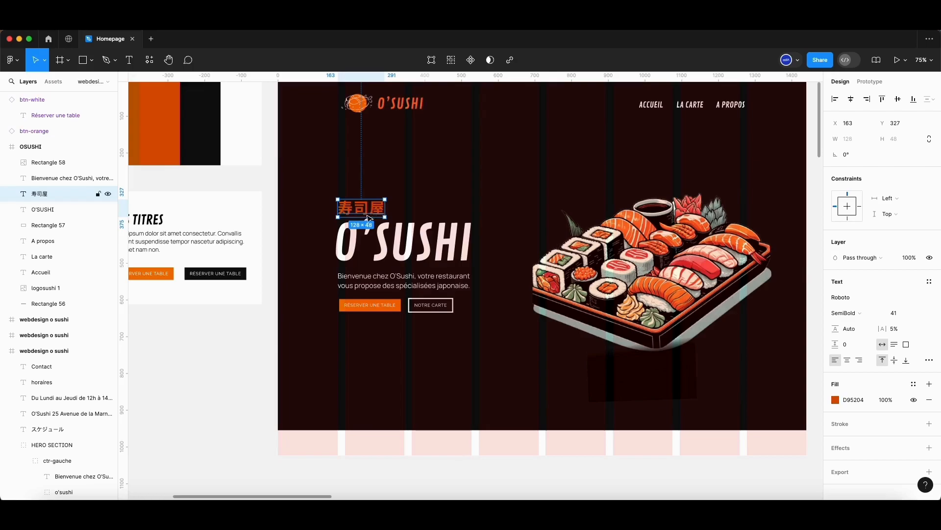
pyautogui.click(439, 244)
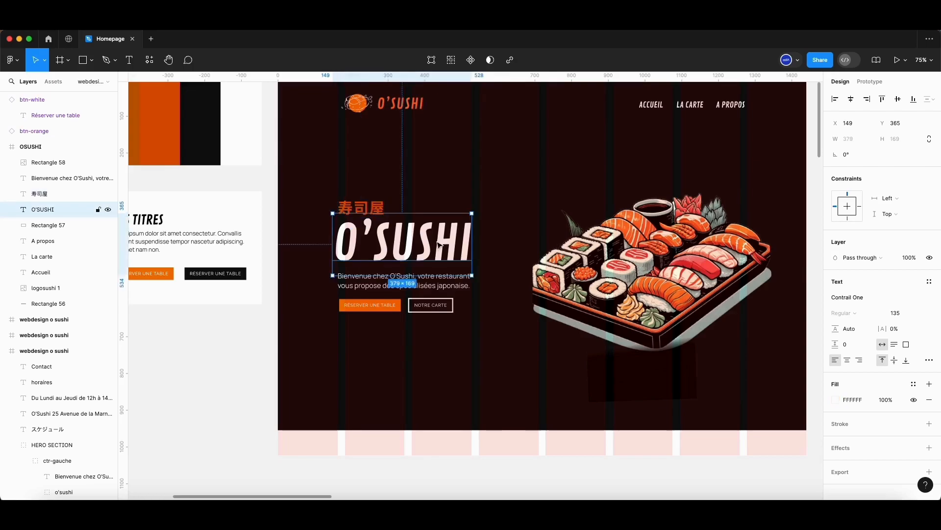
pyautogui.click(363, 210)
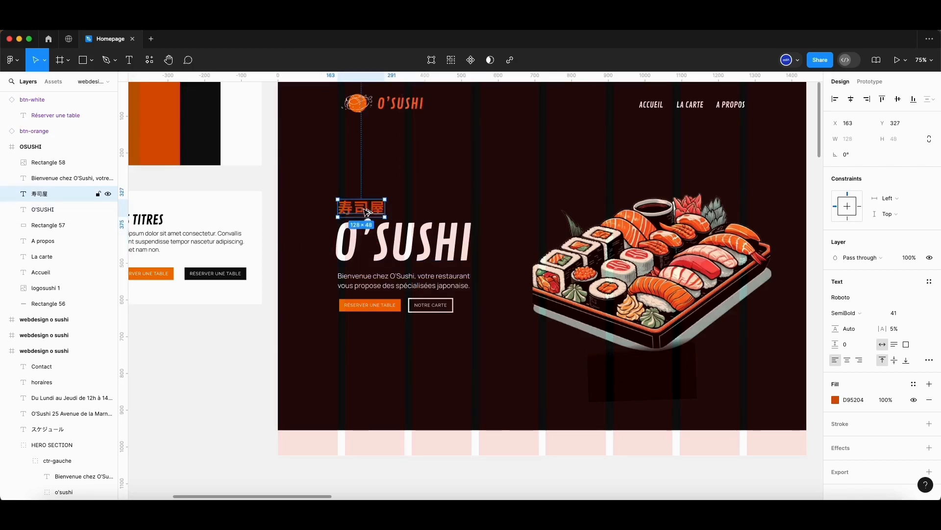
pyautogui.keyDown('shift'); pyautogui.click(390, 241); pyautogui.keyUp('shift')
pyautogui.keyDown('shift'); pyautogui.click(385, 284); pyautogui.keyUp('shift')
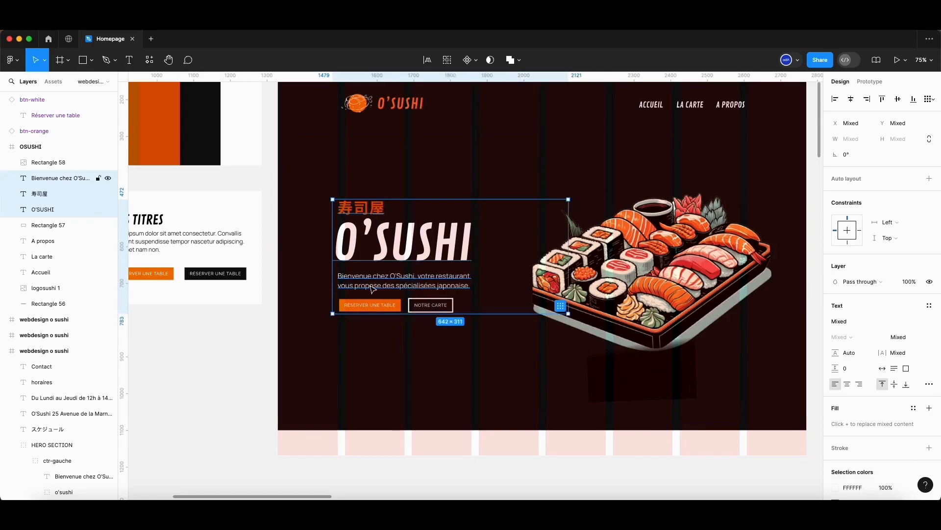
pyautogui.keyDown('shift'); pyautogui.click(382, 308); pyautogui.keyUp('shift')
pyautogui.keyDown('shift'); pyautogui.click(447, 306); pyautogui.keyUp('shift')
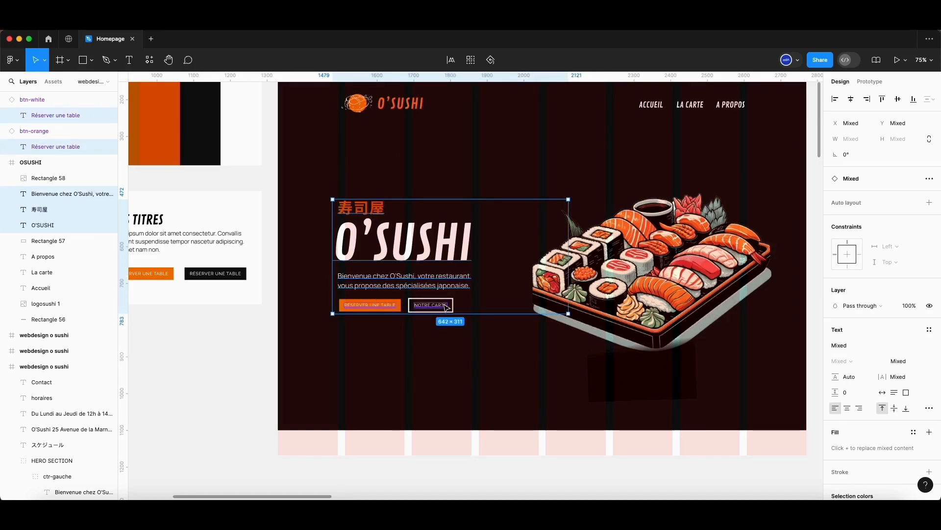
pyautogui.press('super+g')
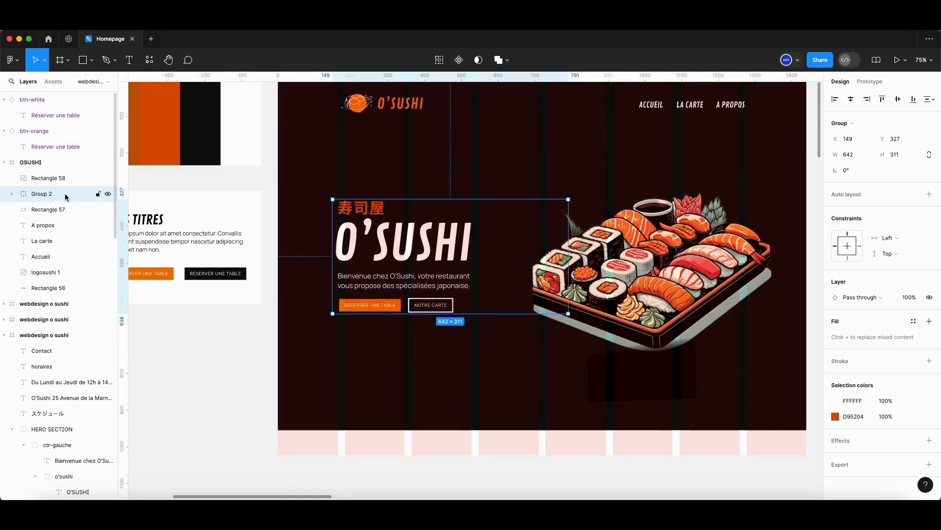
# - Rename the new hero text group as ctr-gauche
pyautogui.doubleClick(42, 195)
pyautogui.write('CTR')
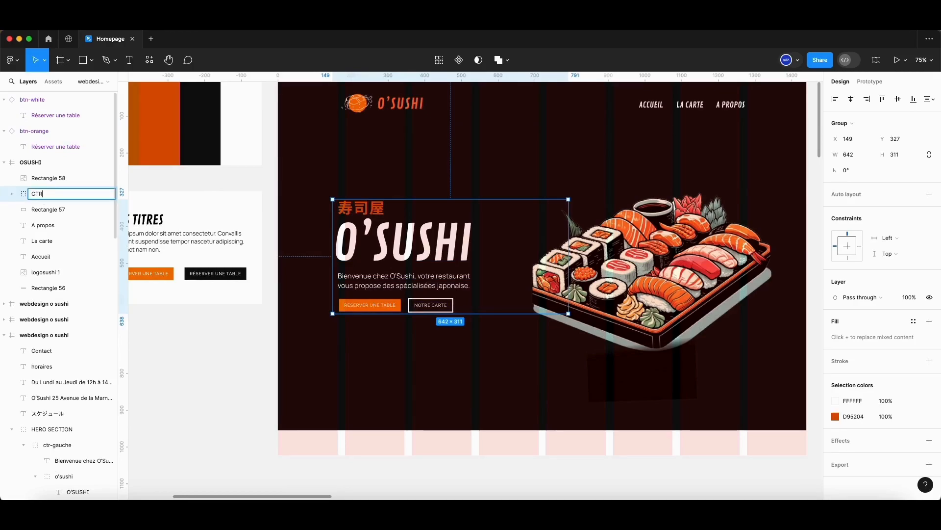
pyautogui.write('ctr-gauche')
pyautogui.press('Return')
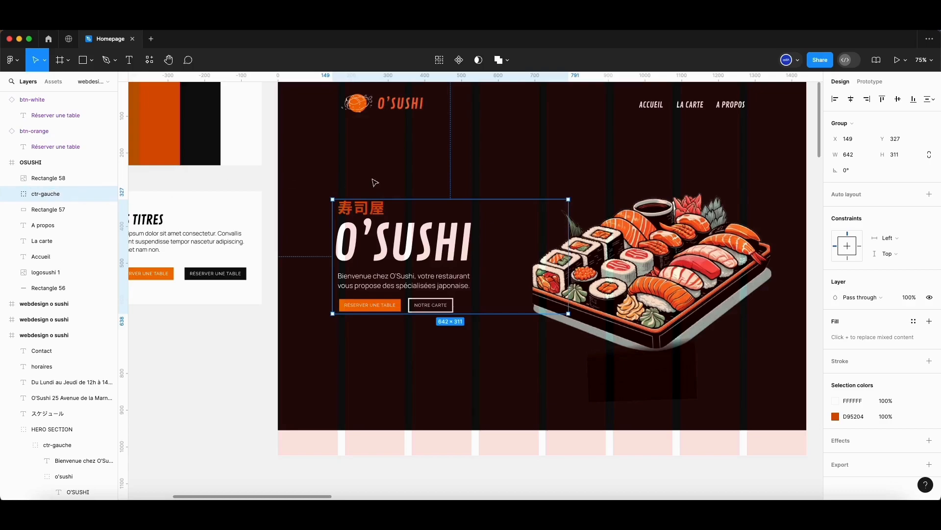
# - Put the sushi image into its own group and name it ctr-droite
pyautogui.click(605, 274)
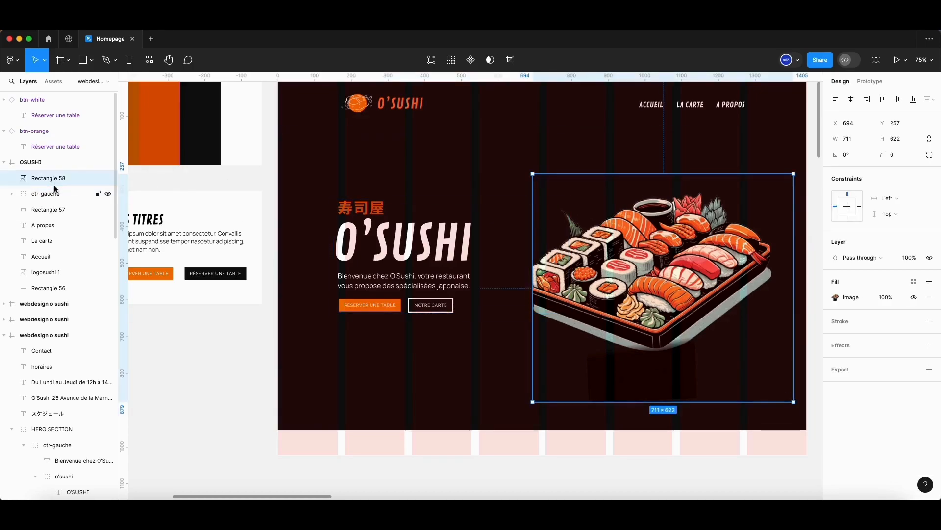
pyautogui.press('super+g')
pyautogui.doubleClick(49, 179)
pyautogui.write('c')
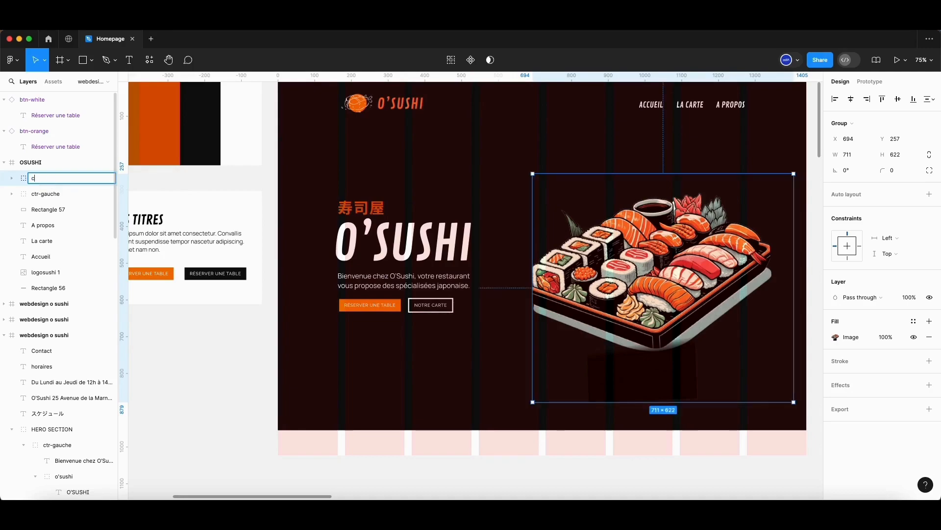
pyautogui.write('tr-droite')
pyautogui.press('Return')
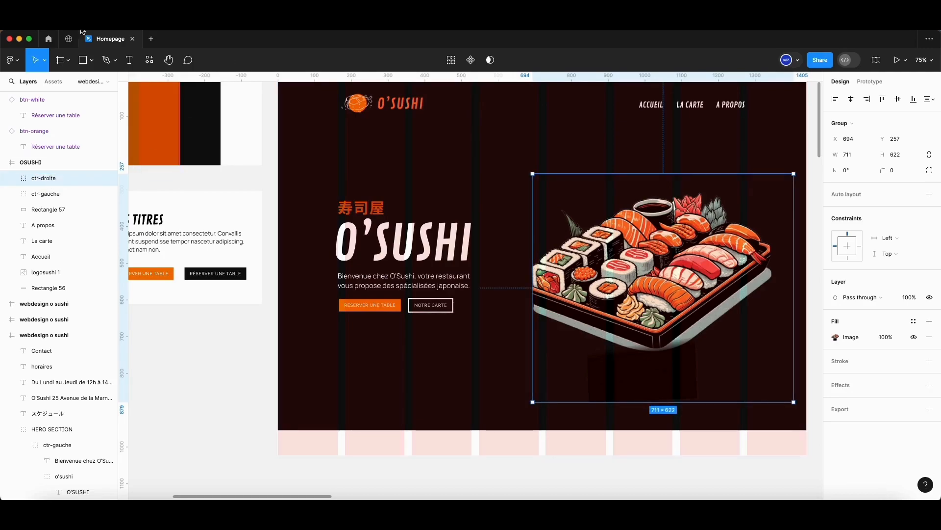
# - Group the black hero background with ctr-gauche and ctr-droite, and name the group section hero
pyautogui.click(289, 175)
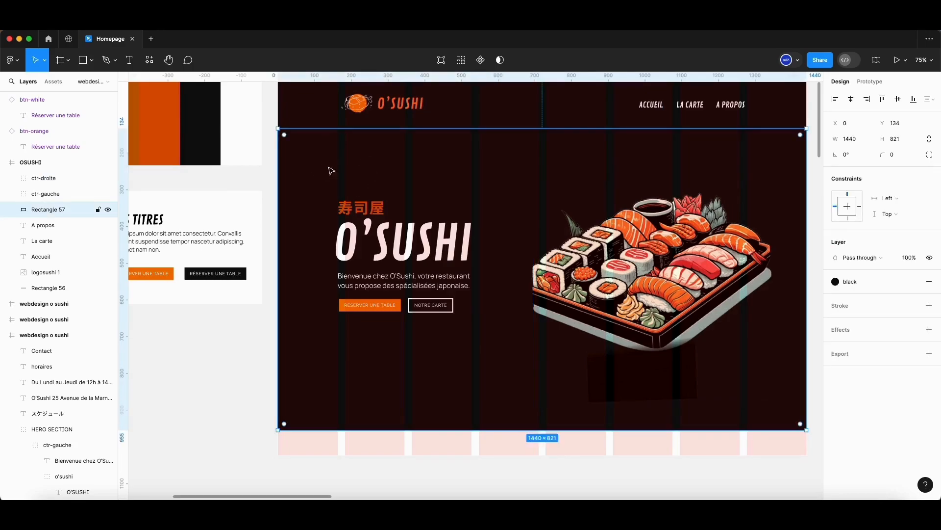
pyautogui.keyDown('shift'); pyautogui.click(410, 271); pyautogui.keyUp('shift')
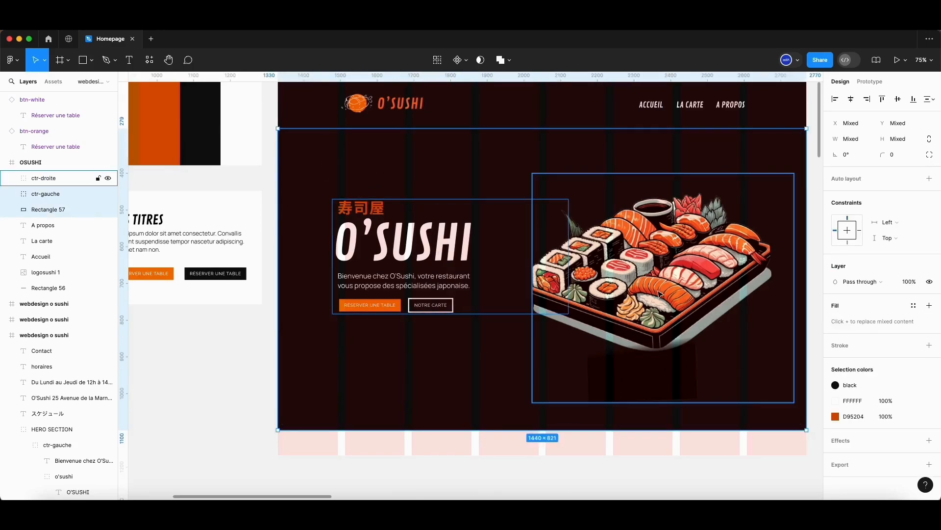
pyautogui.keyDown('shift'); pyautogui.click(661, 292); pyautogui.keyUp('shift')
pyautogui.hotkey('ctrl', 'g')
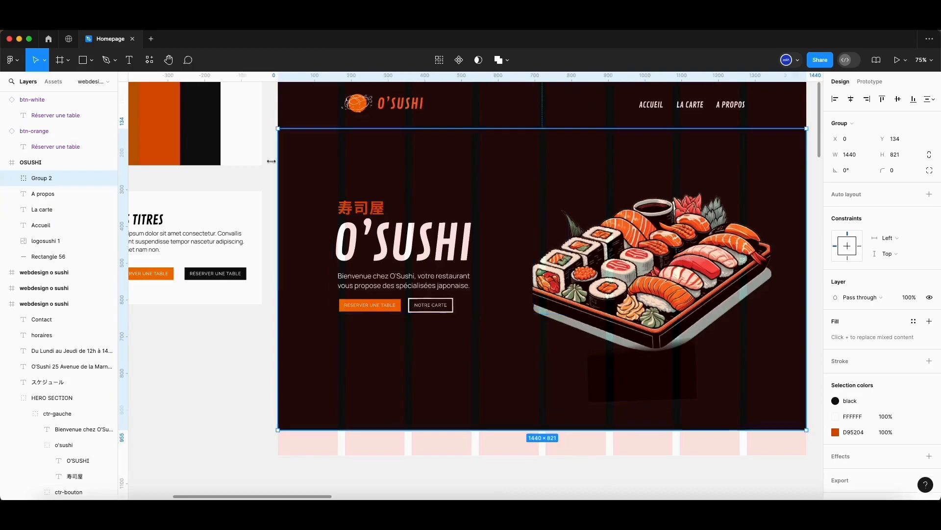
pyautogui.doubleClick(42, 178)
pyautogui.write('section hero')
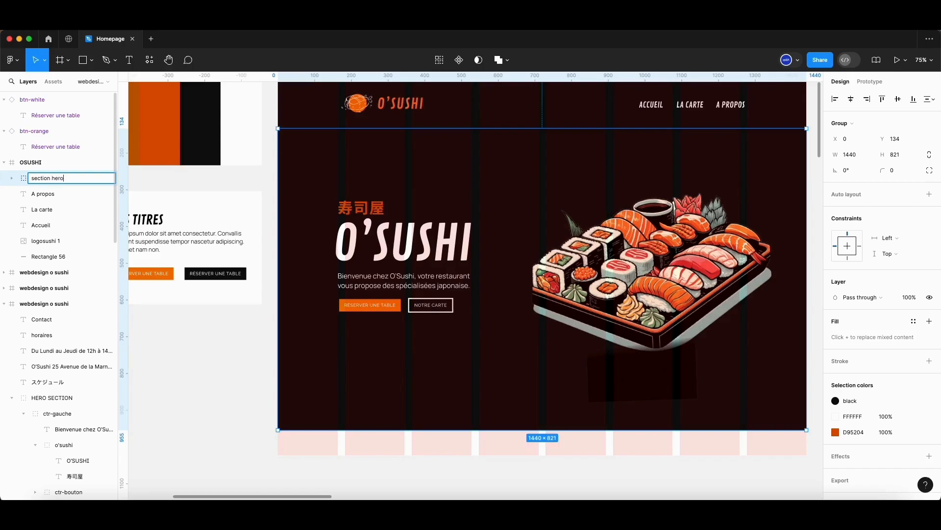
pyautogui.press('Return')
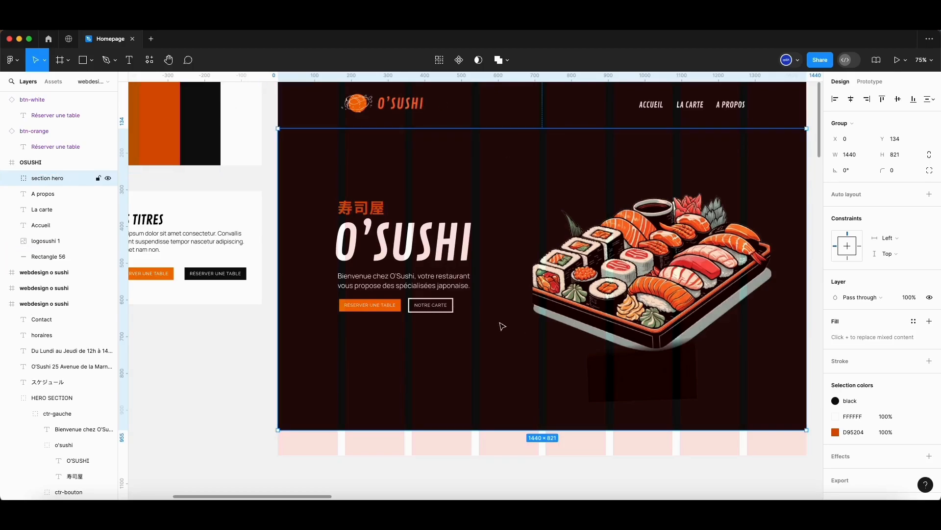
# - Expand section hero and its subgroups, and move the btn-white and btn-orange layers into ctr-gauche below the O'SUSHI text
pyautogui.click(13, 180)
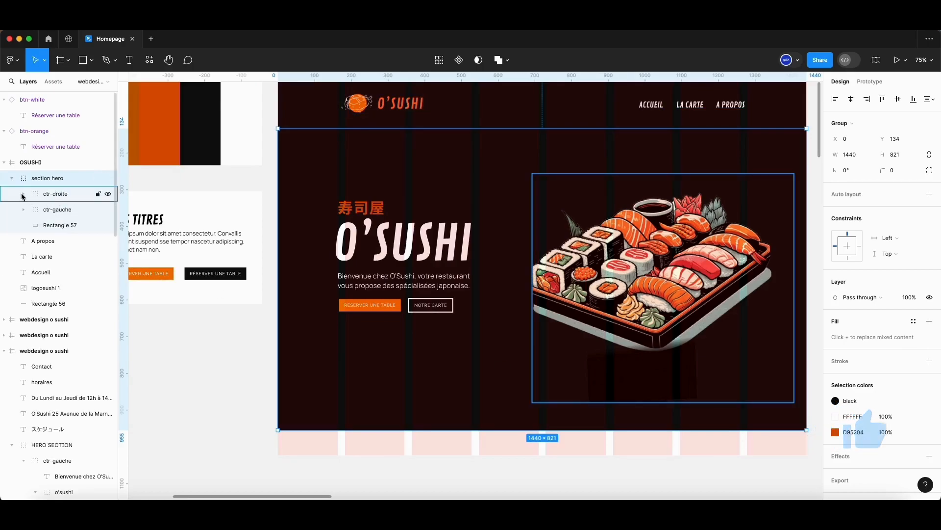
pyautogui.click(23, 194)
pyautogui.click(23, 225)
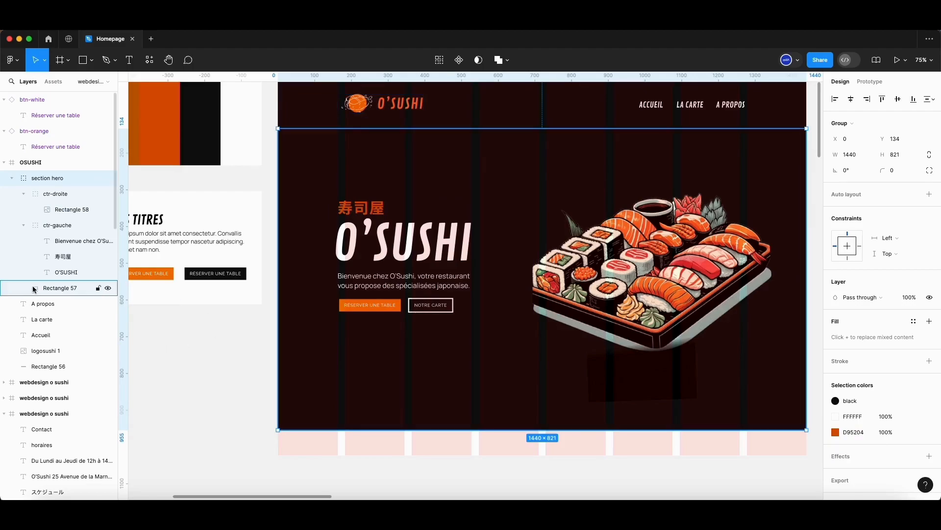
pyautogui.click(94, 289)
pyautogui.click(441, 308)
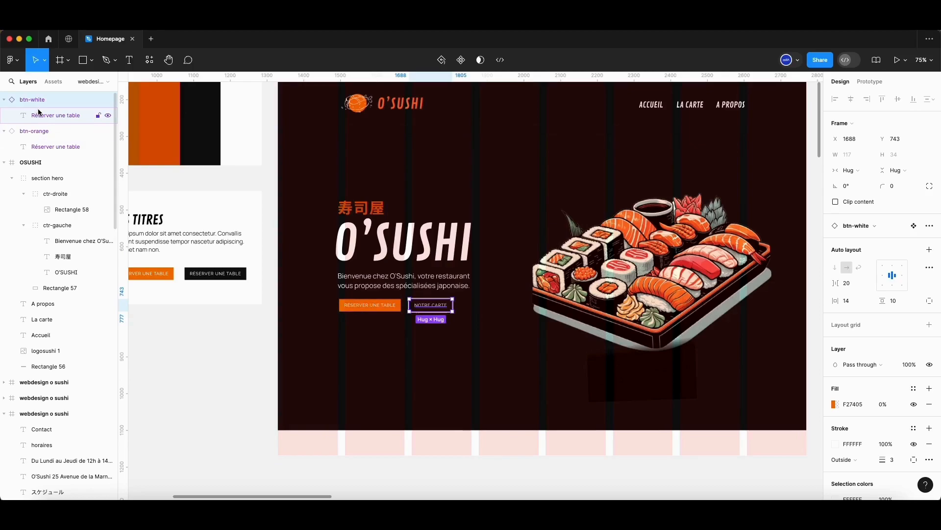
pyautogui.keyDown('shift'); pyautogui.click(41, 131); pyautogui.keyUp('shift')
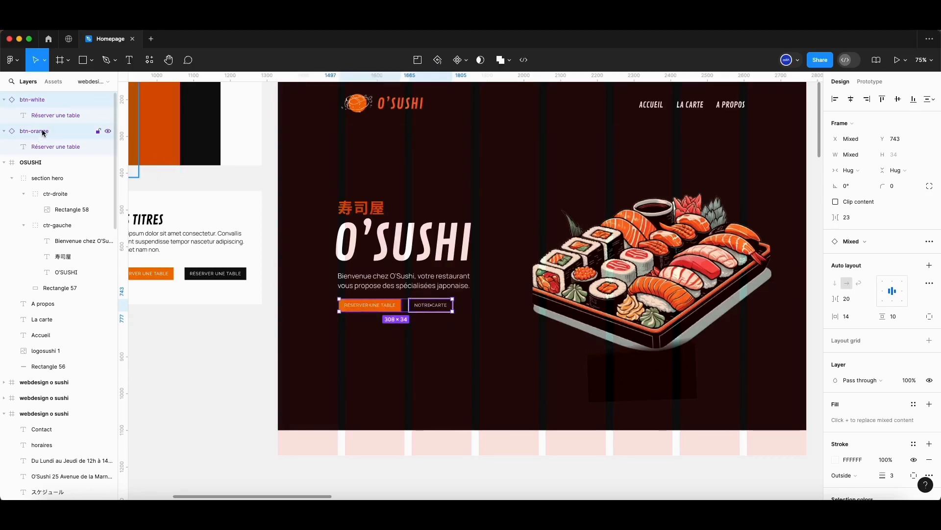
pyautogui.moveTo(43, 132); pyautogui.dragTo(77, 275)
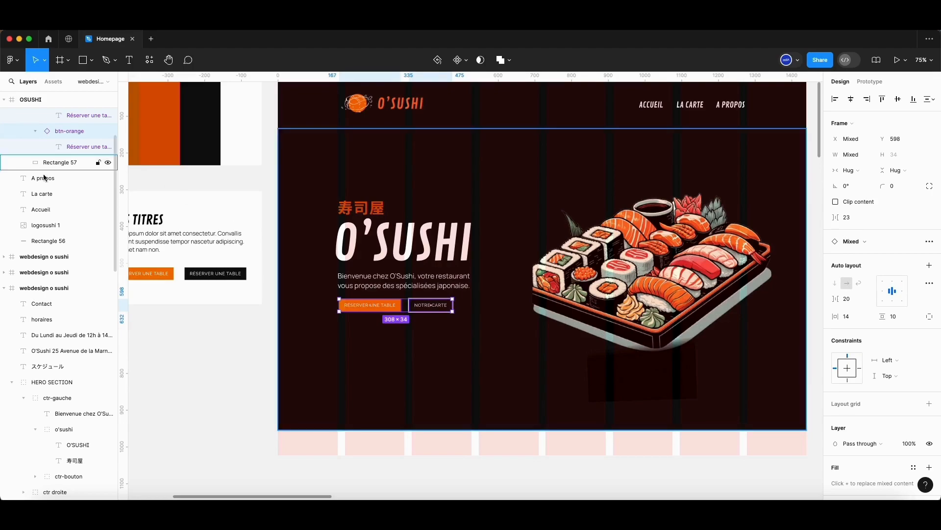
# - Group the two hero buttons inside ctr-gauche and name the group ctr-btn
pyautogui.press('super+g')
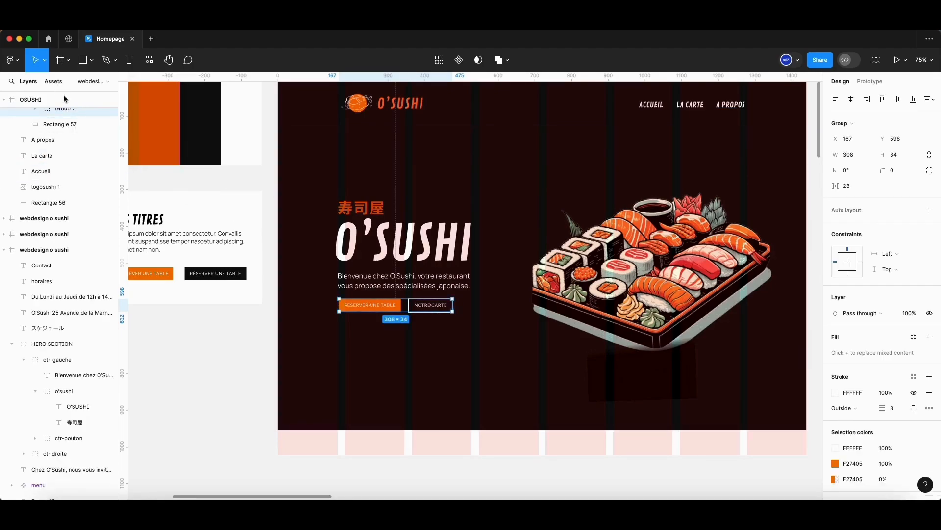
pyautogui.doubleClick(67, 112)
pyautogui.write('ctr-b')
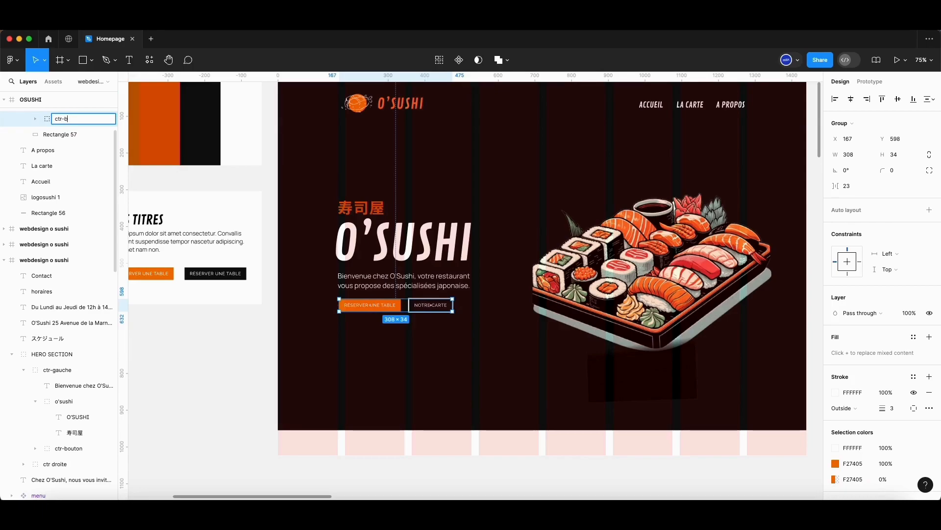
pyautogui.press('Return')
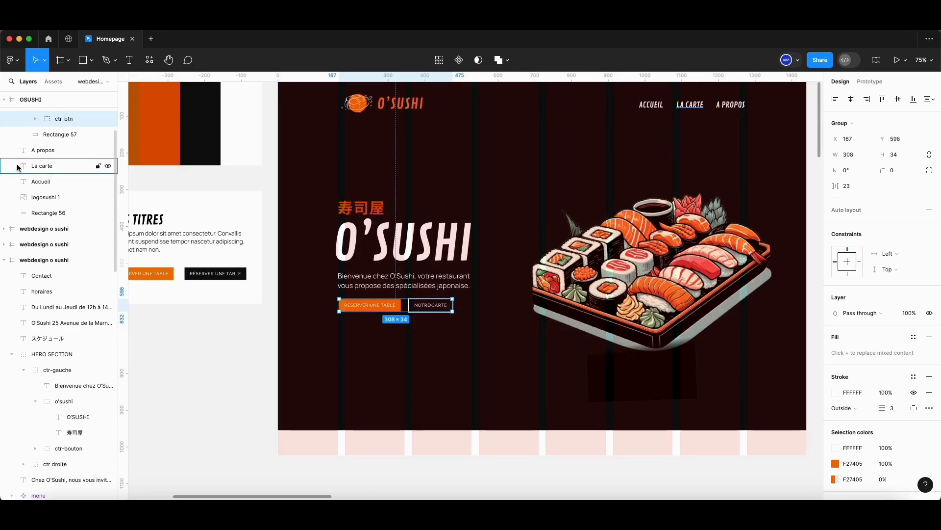
pyautogui.scroll(3, 59, 211)
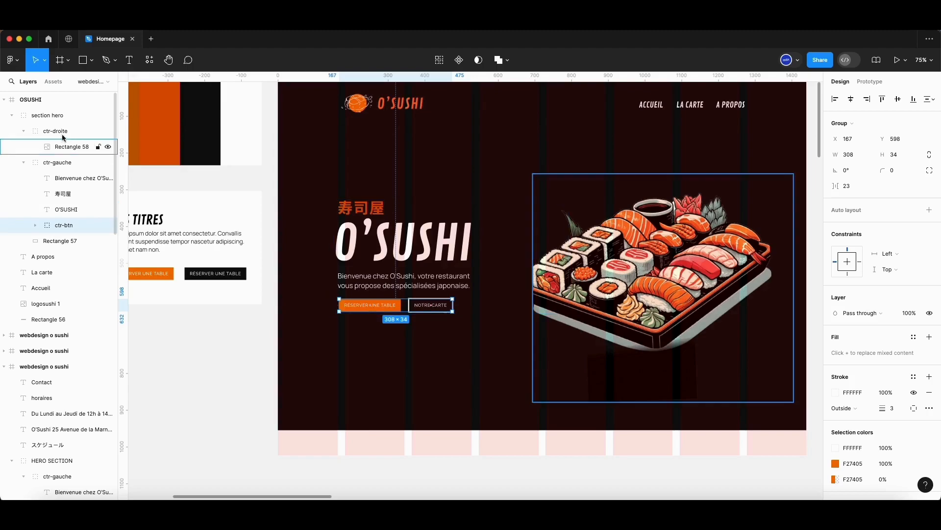
# - Review the hero's layer hierarchy by selecting section hero, ctr-droite, ctr-gauche and ctr-btn, and expand ctr-btn to inspect its nested button layers
pyautogui.click(41, 123)
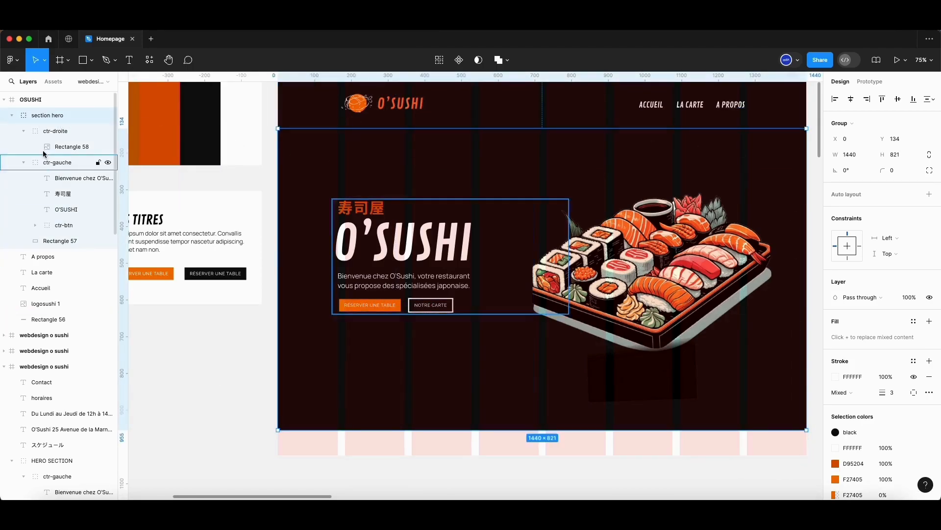
pyautogui.click(48, 133)
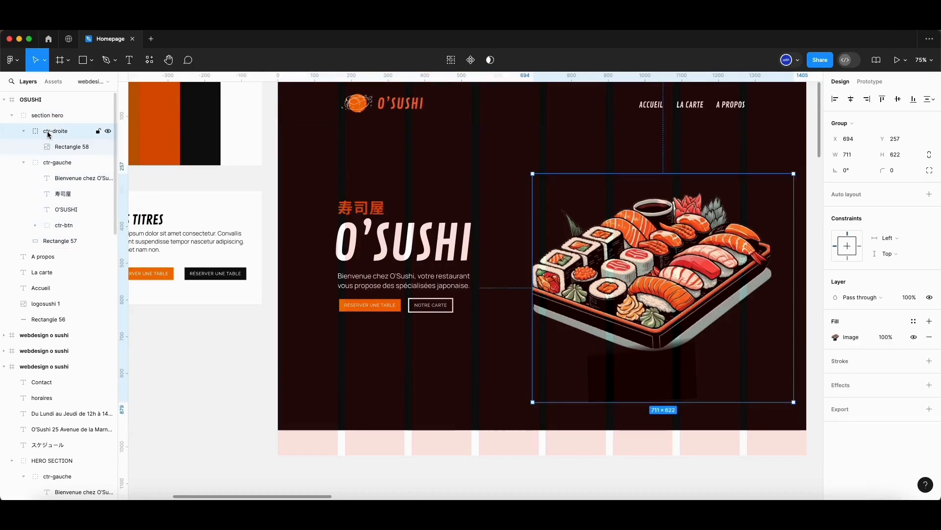
pyautogui.click(45, 164)
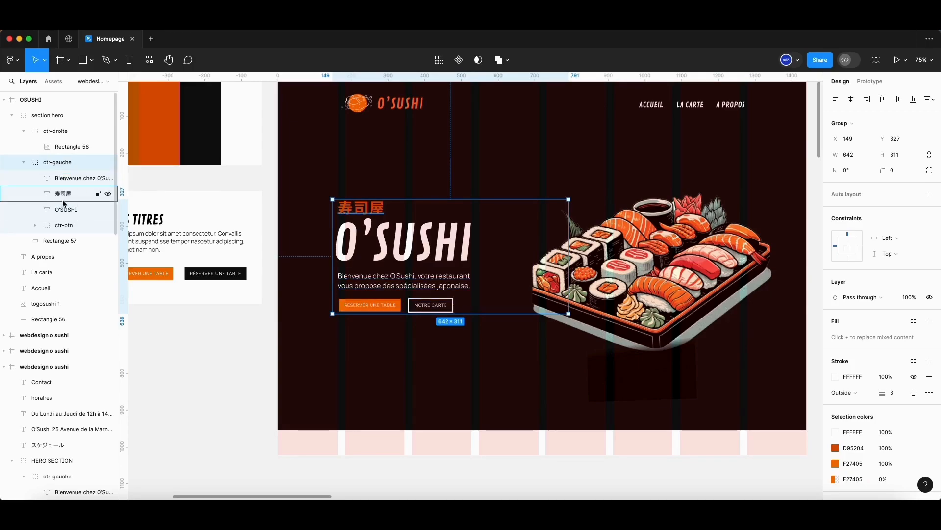
pyautogui.click(68, 226)
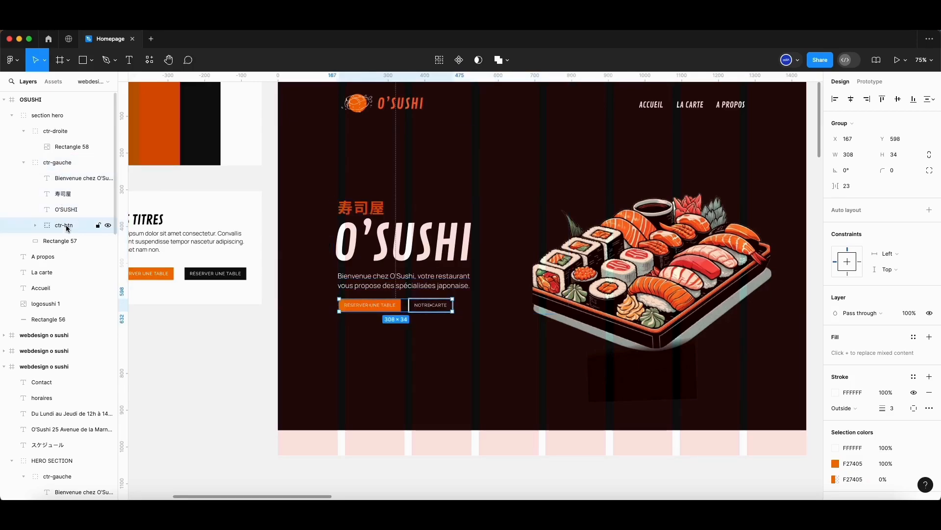
pyautogui.click(34, 225)
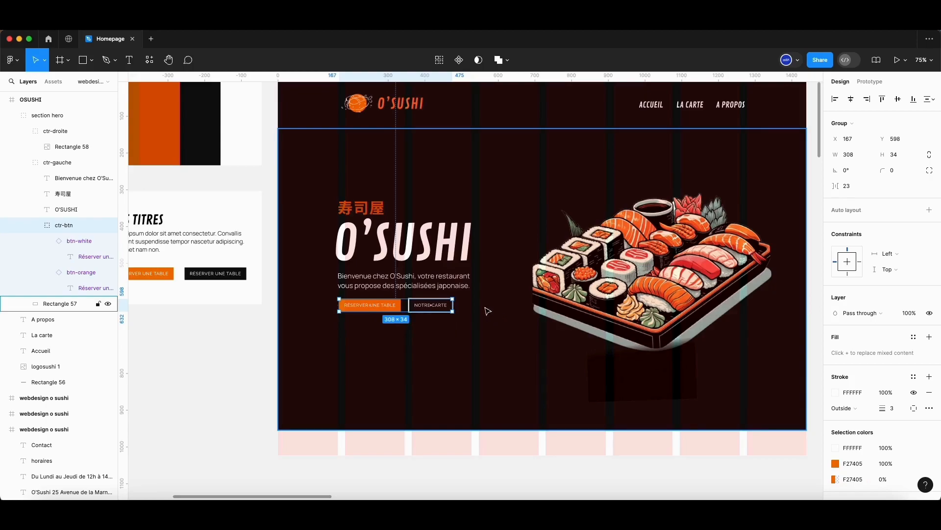
pyautogui.click(58, 165)
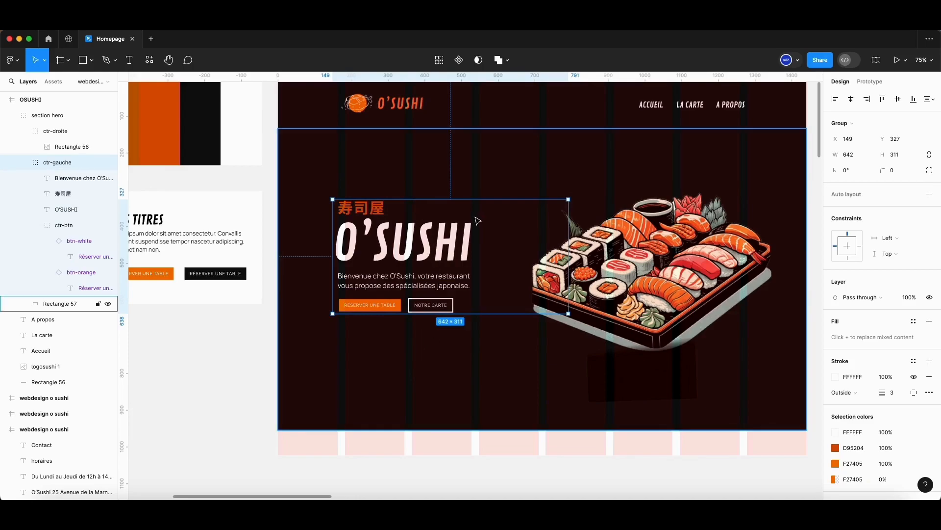
pyautogui.click(51, 117)
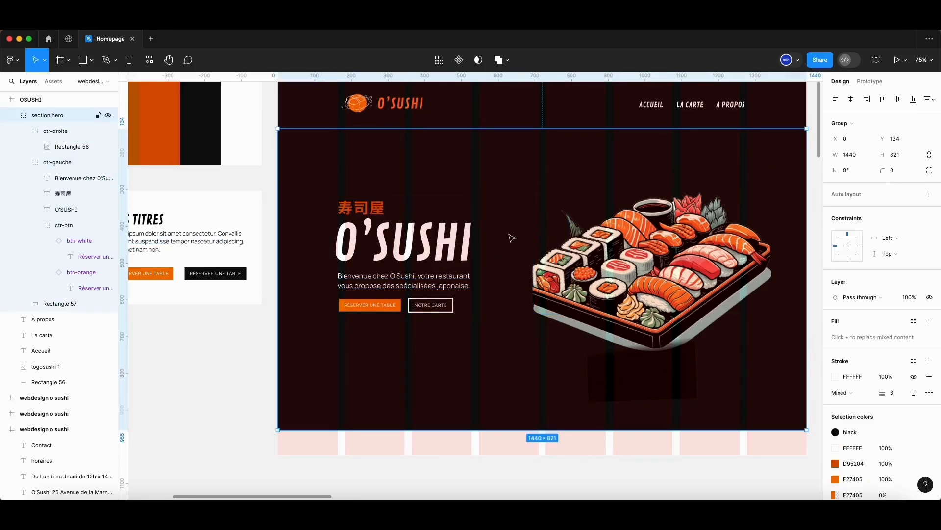